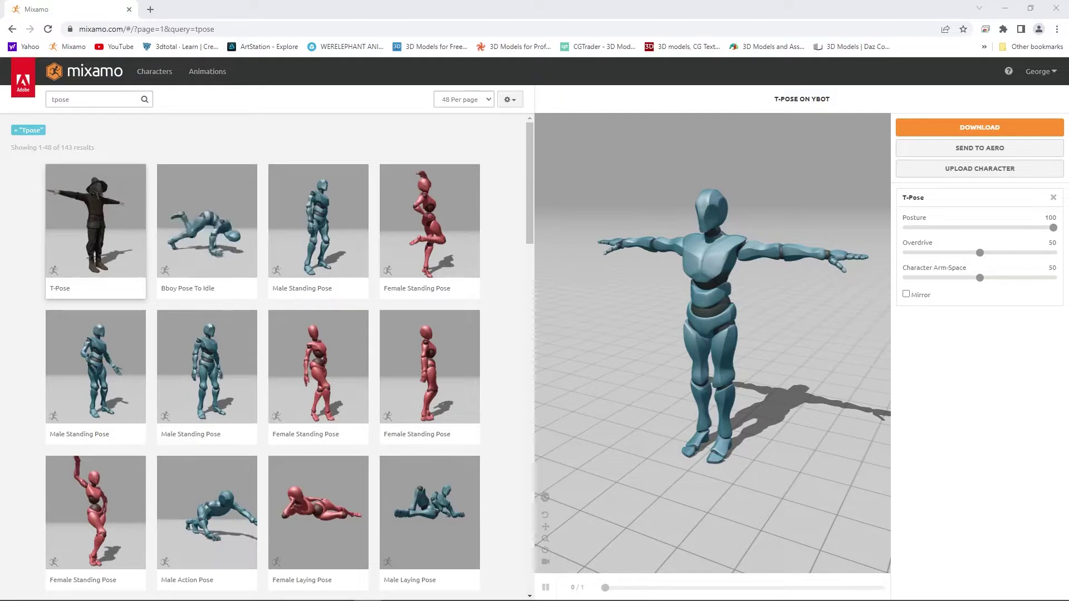
Download the T-Pose as FBX Binary with skin at 24 fps and no keyframe reduction.
{"action": "left_click", "coordinate": [1028, 126]}
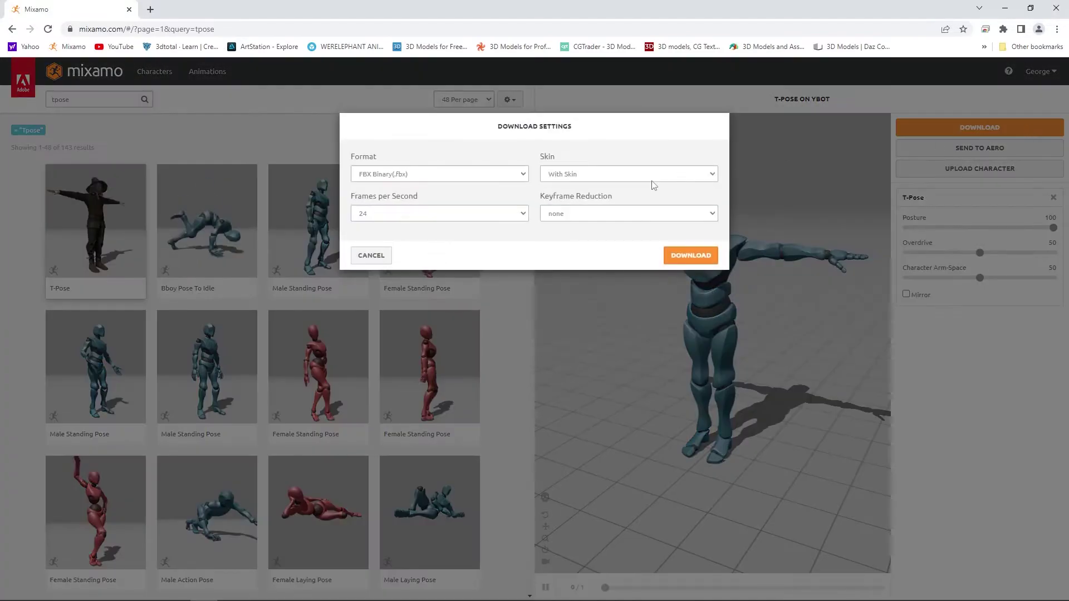
{"action": "left_click", "coordinate": [685, 255]}
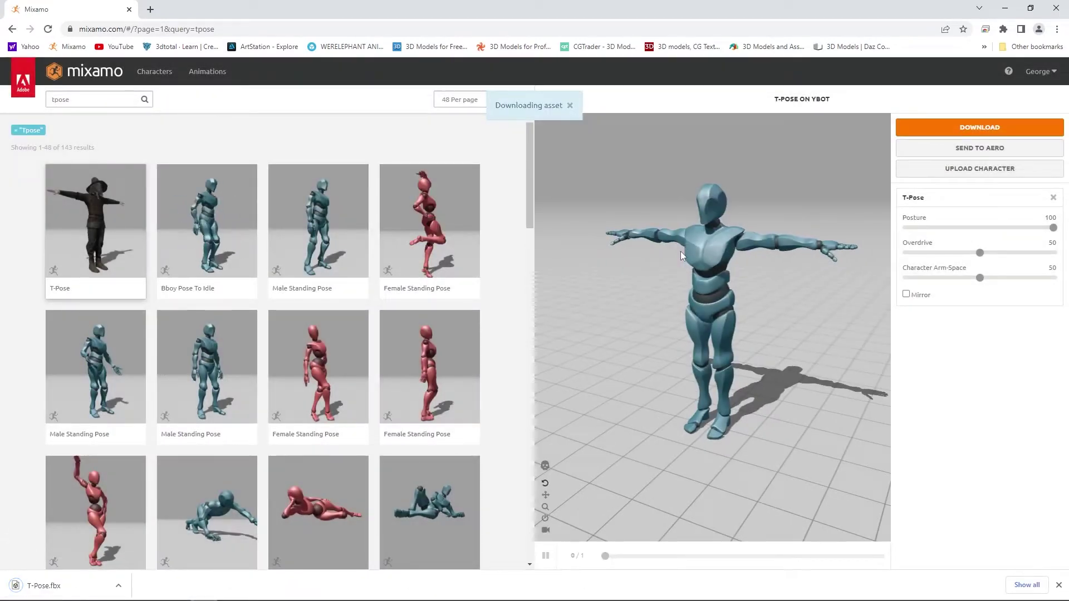
Search 'walking', load the Walking animation, set it In Place and download it as Walking.fbx.
{"action": "left_click", "coordinate": [81, 101]}
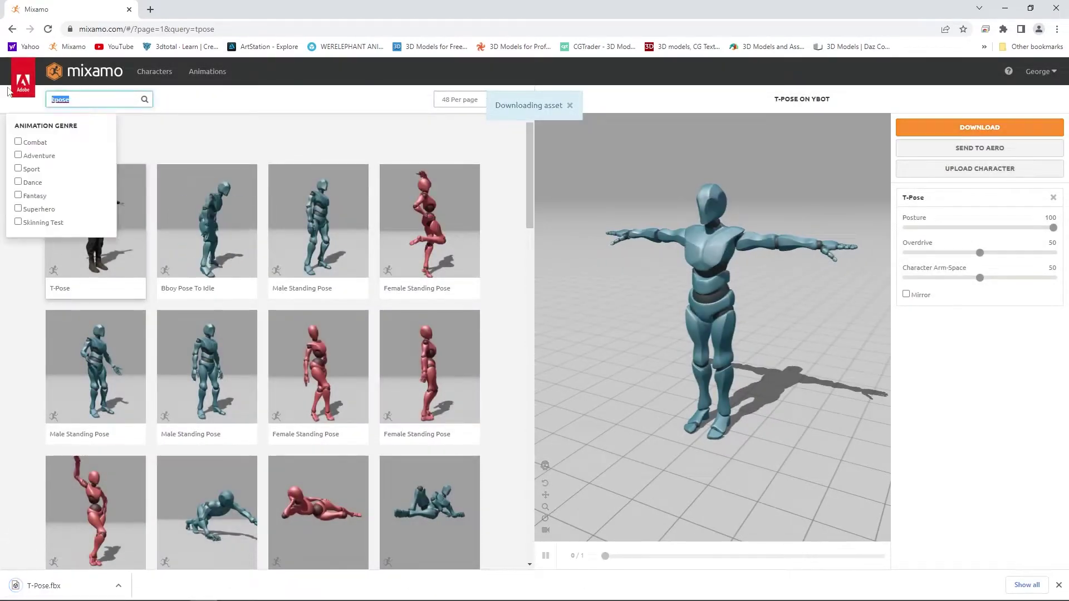
{"action": "type", "text": "walki"}
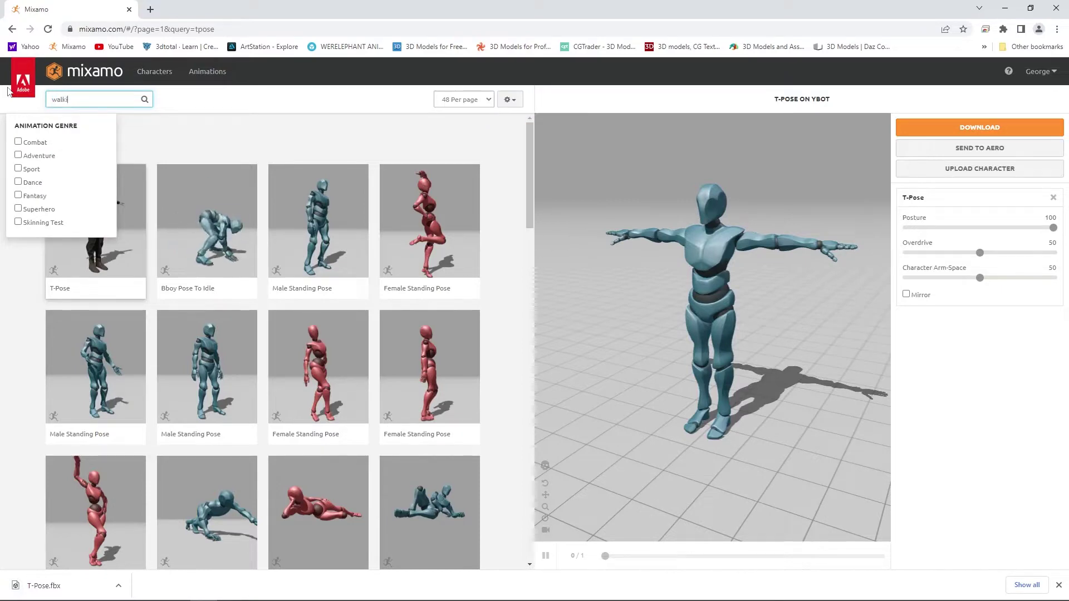
{"action": "type", "text": "ng"}
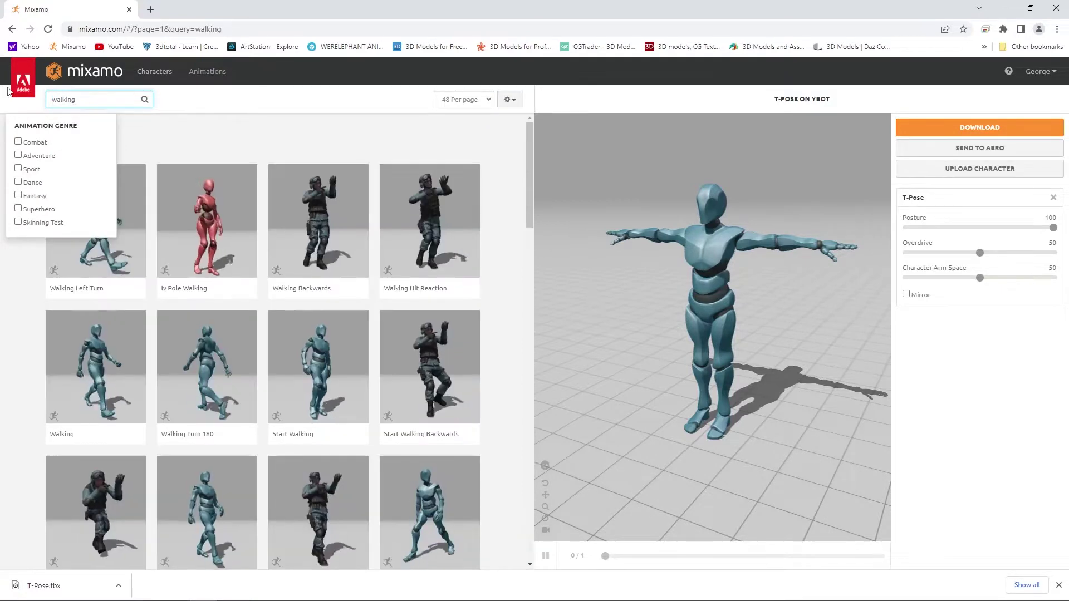
{"action": "left_click", "coordinate": [108, 364]}
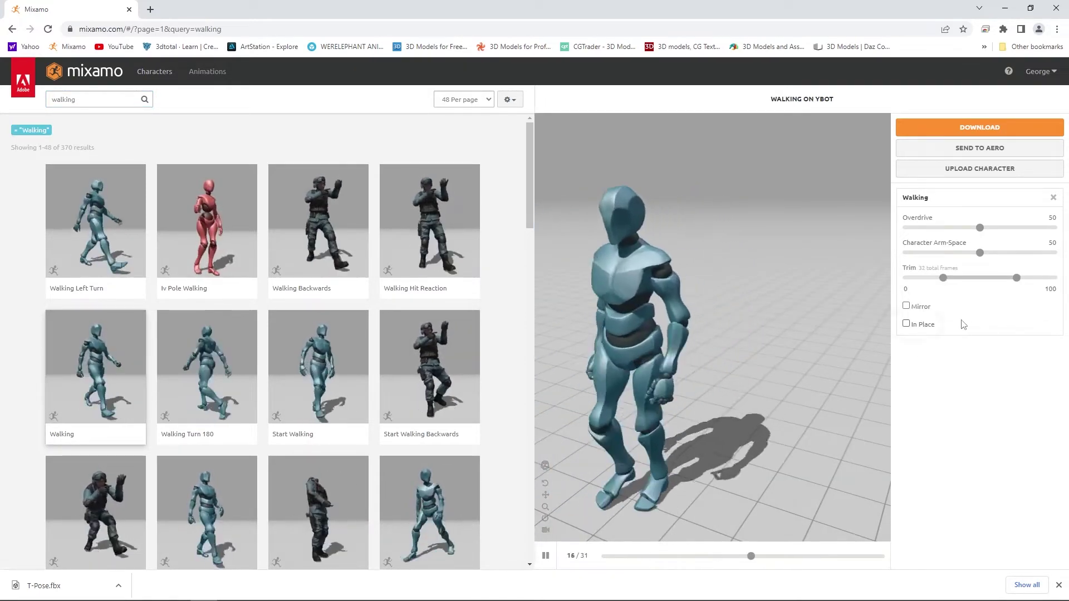
{"action": "left_click", "coordinate": [908, 325]}
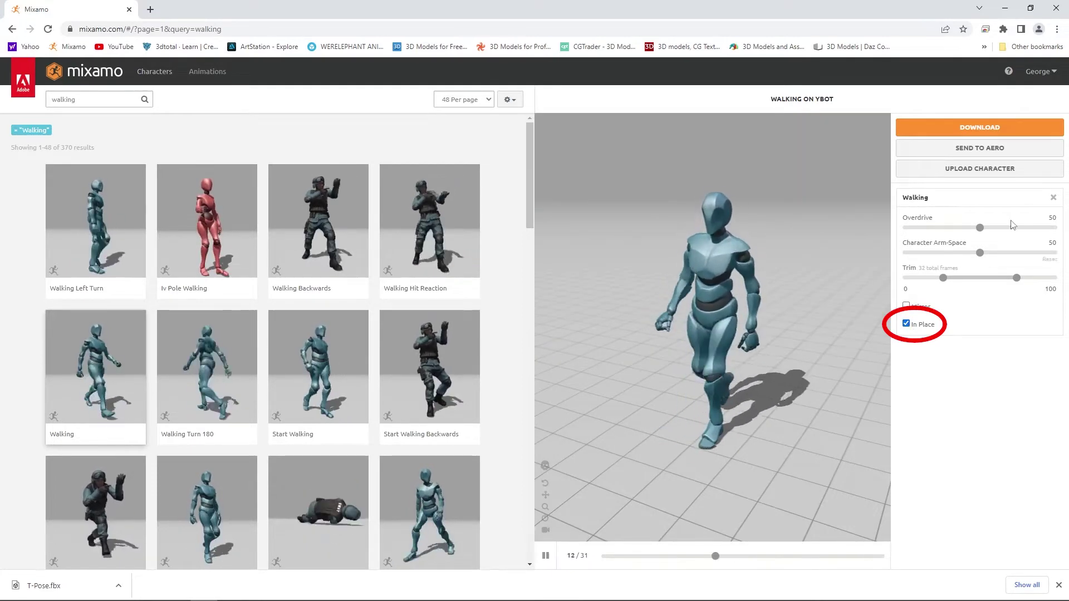
{"action": "left_click", "coordinate": [1014, 127]}
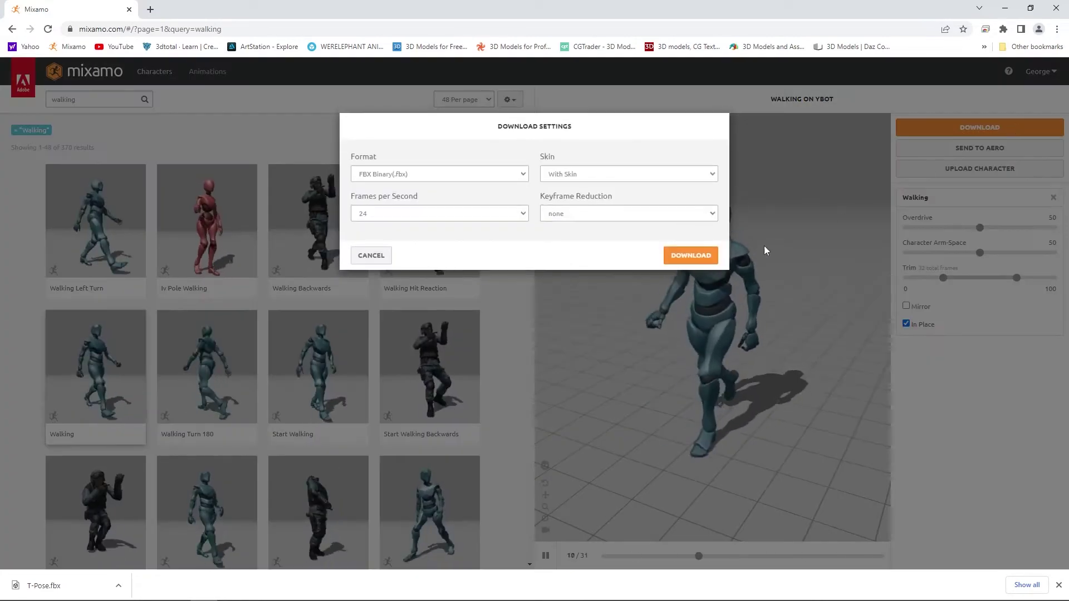
{"action": "left_click", "coordinate": [691, 257]}
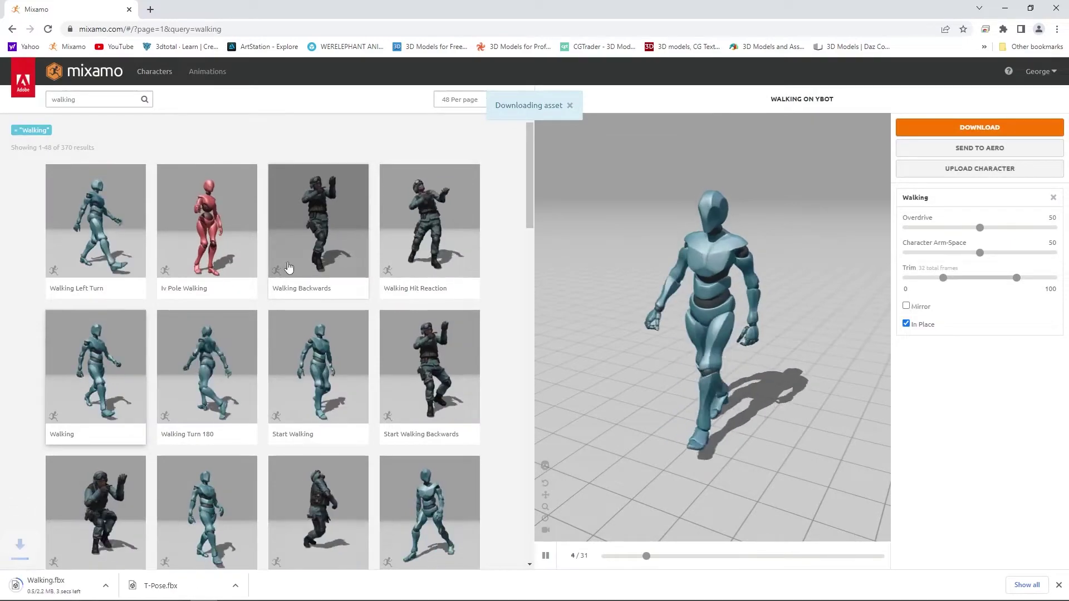
Replace the search term with 'jump' and run the search.
{"action": "triple_click", "coordinate": [93, 99]}
{"action": "type", "text": "jump"}
{"action": "key", "text": "Return"}
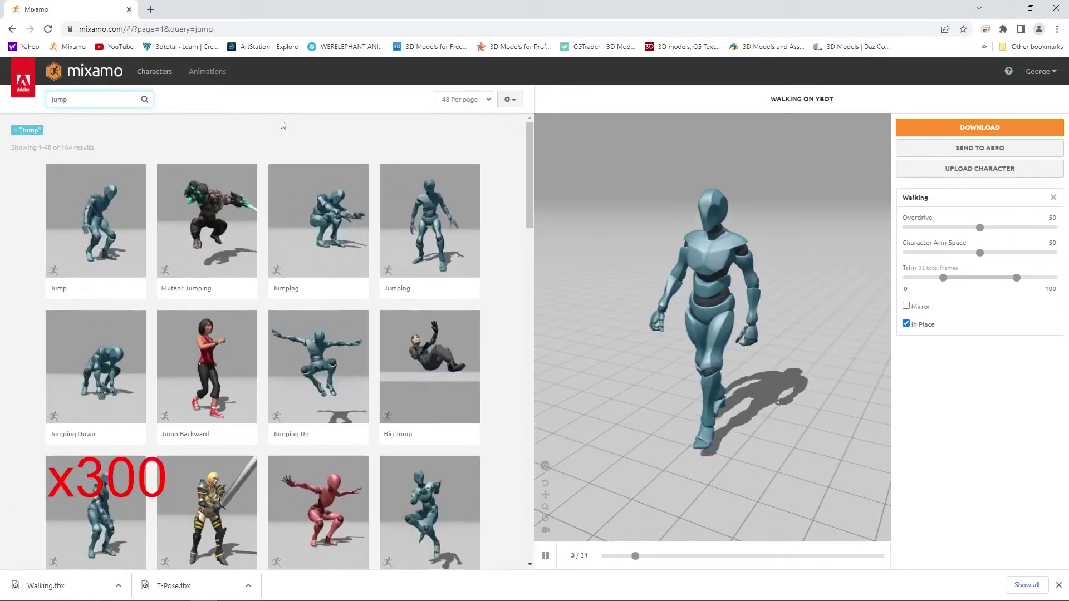
Load the Jump animation onto the Y Bot and download it as Jump.fbx.
{"action": "scroll", "coordinate": [98, 392], "scroll_direction": "down", "scroll_amount": 2}
{"action": "left_click", "coordinate": [97, 393]}
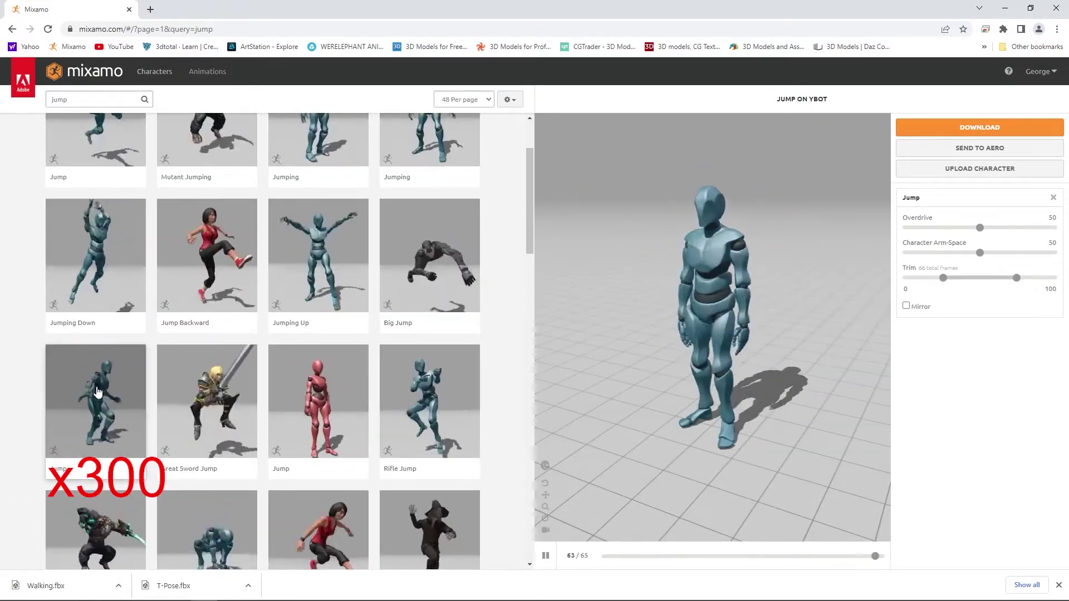
{"action": "left_click", "coordinate": [1019, 127]}
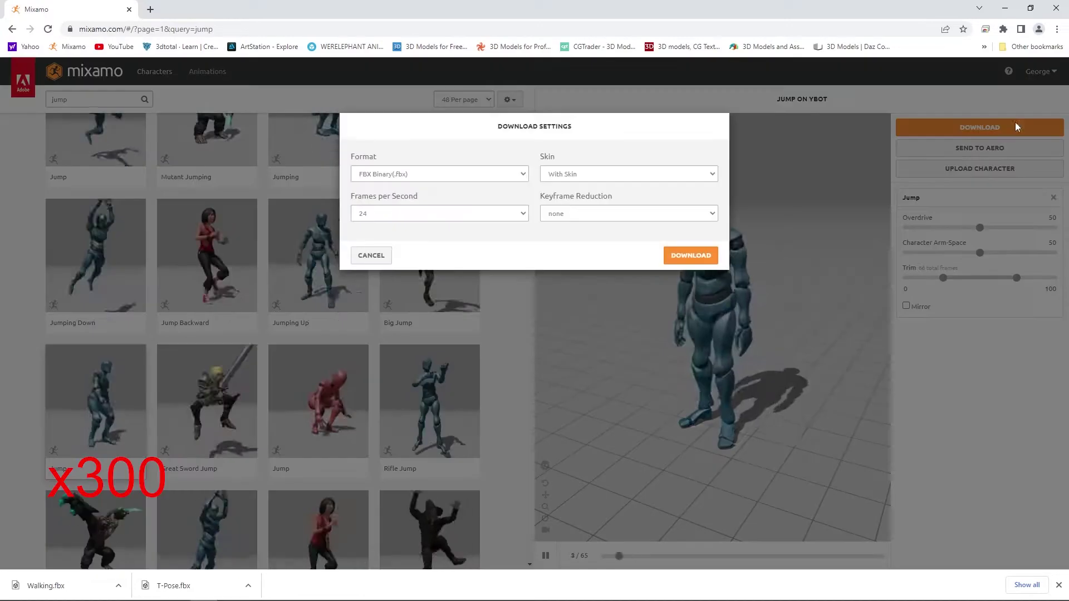
{"action": "left_click", "coordinate": [694, 254]}
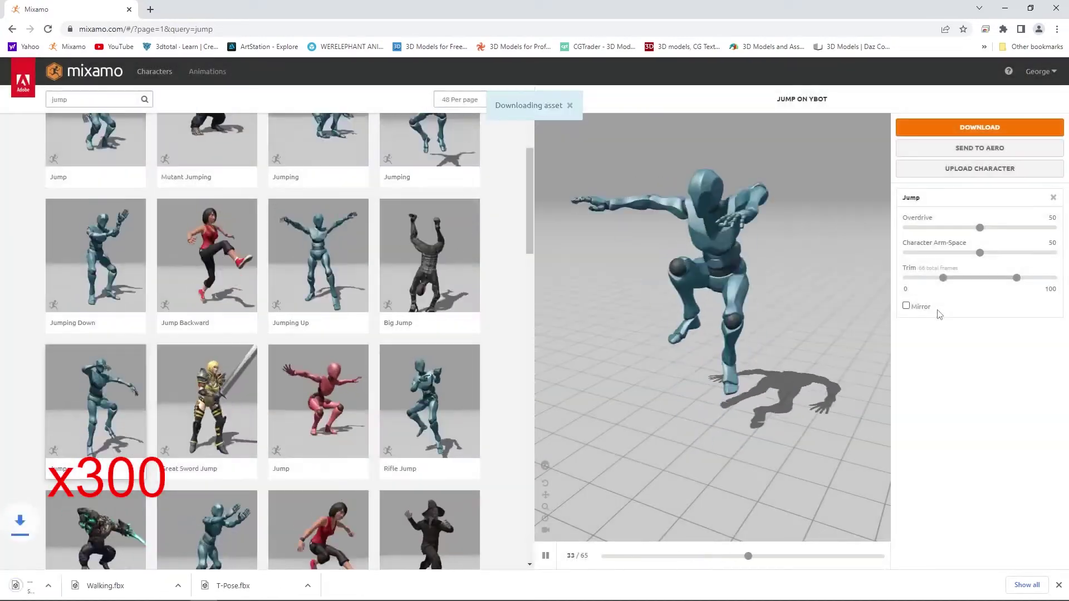
Search 'sit', load the Sitting animation and download it as Sitting.fbx.
{"action": "double_click", "coordinate": [59, 99]}
{"action": "type", "text": "sit"}
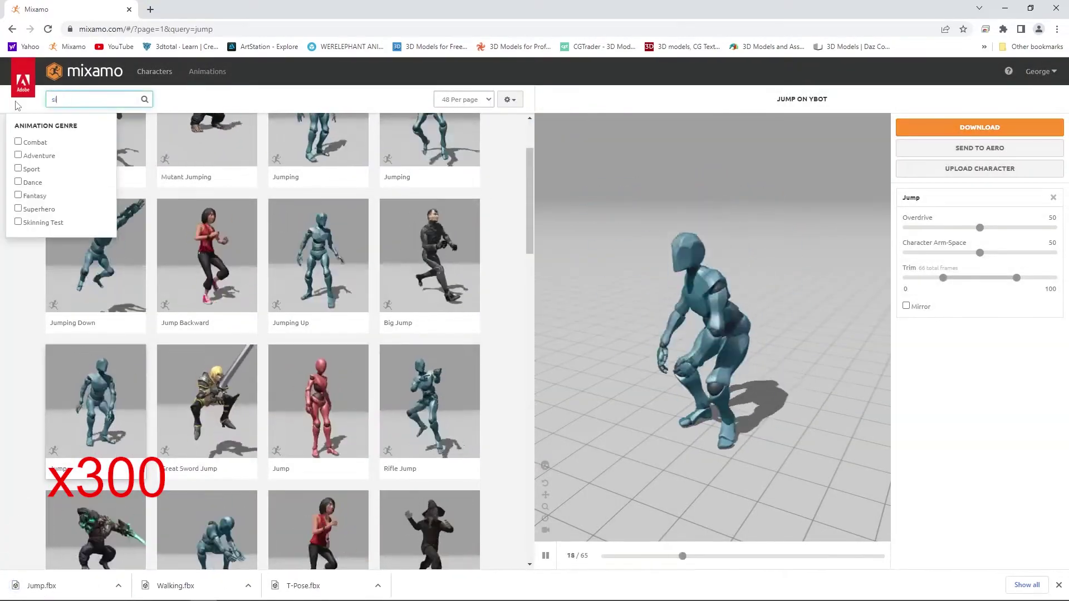
{"action": "key", "text": "Return"}
{"action": "scroll", "coordinate": [24, 284], "scroll_direction": "down", "scroll_amount": 5}
{"action": "left_click", "coordinate": [98, 372]}
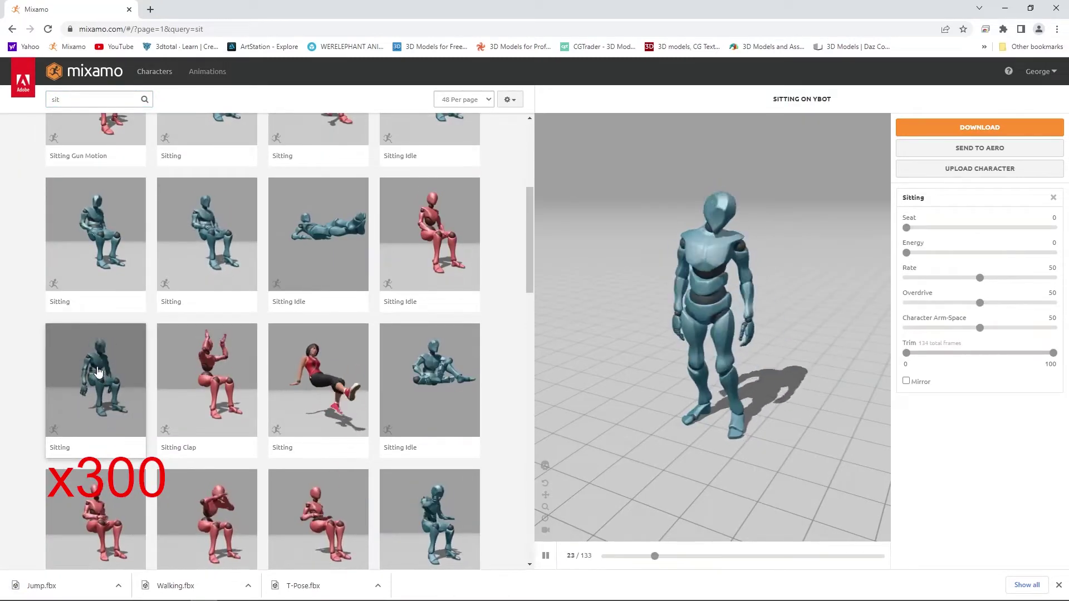
{"action": "left_click", "coordinate": [1001, 135]}
{"action": "left_click", "coordinate": [690, 253]}
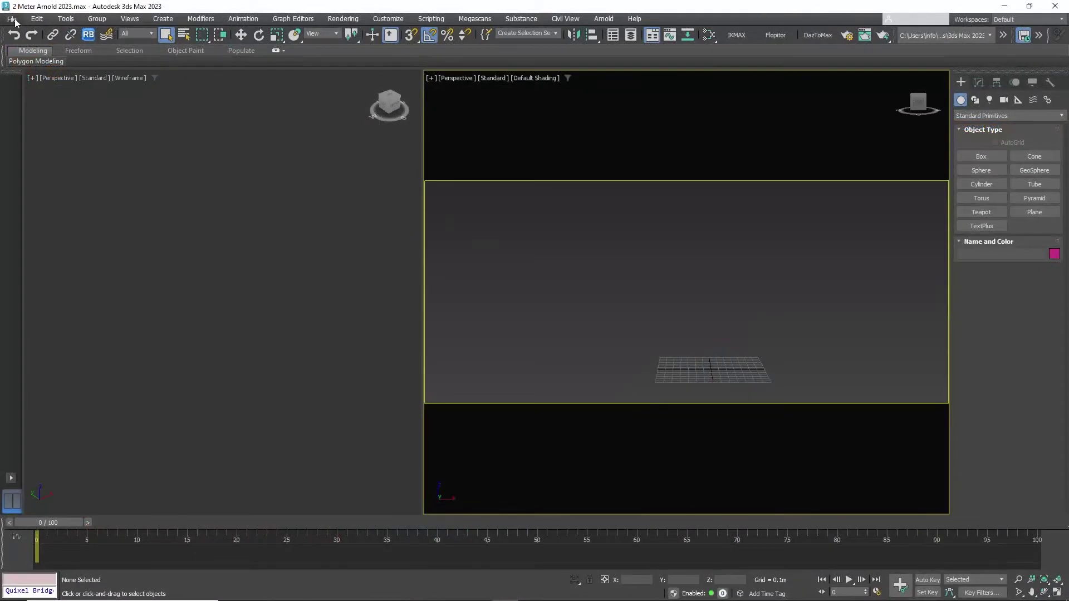
Import Walking.fbx into the scene, accepting the default FBX import settings.
{"action": "left_click", "coordinate": [15, 23]}
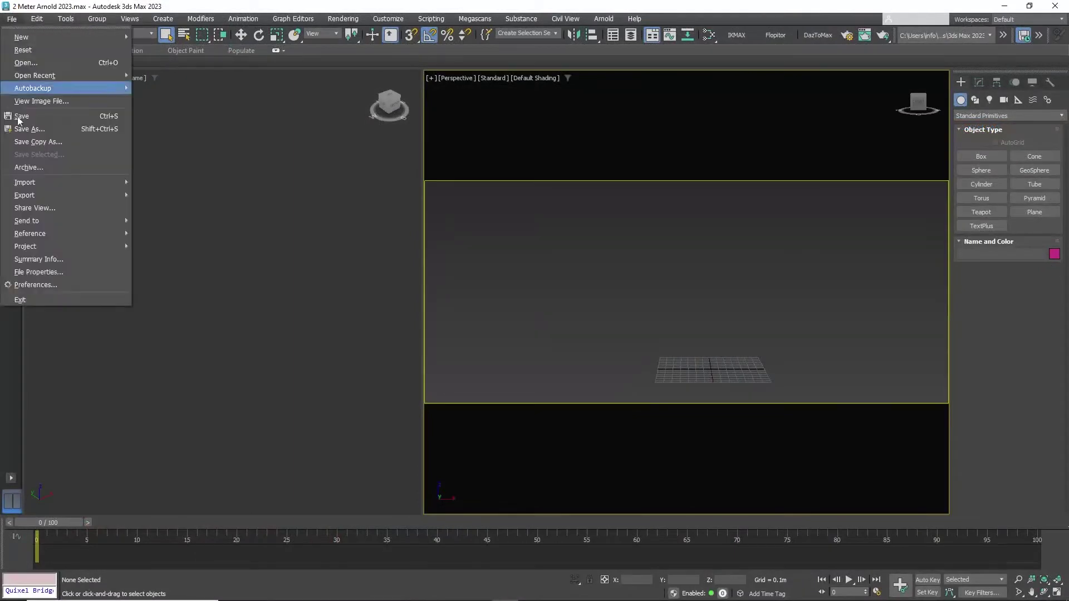
{"action": "mouse_move", "coordinate": [42, 185]}
{"action": "left_click", "coordinate": [144, 183]}
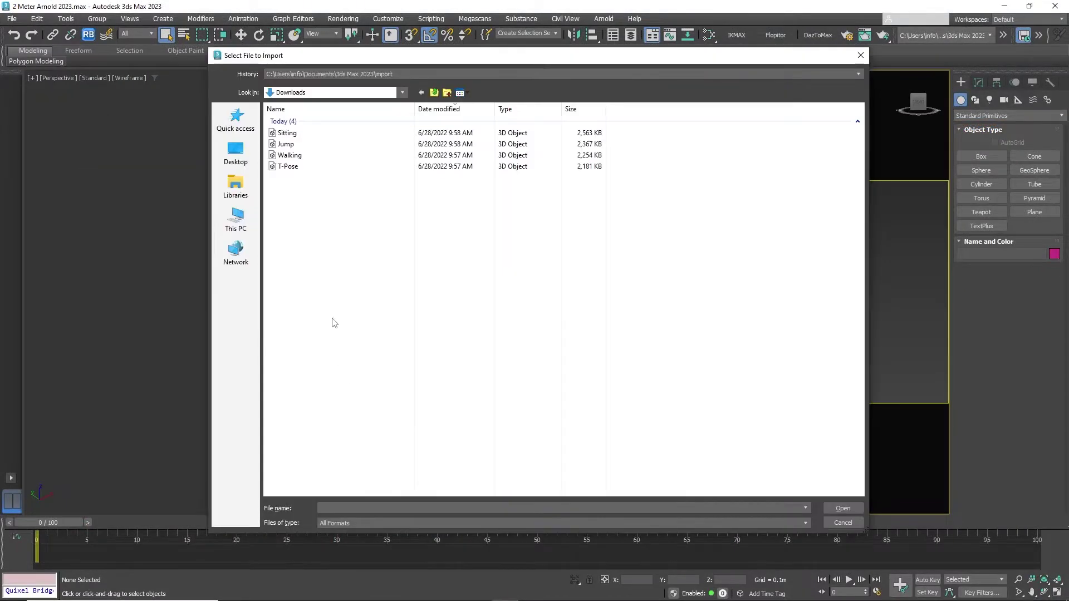
{"action": "left_click", "coordinate": [312, 155]}
{"action": "left_click", "coordinate": [841, 507]}
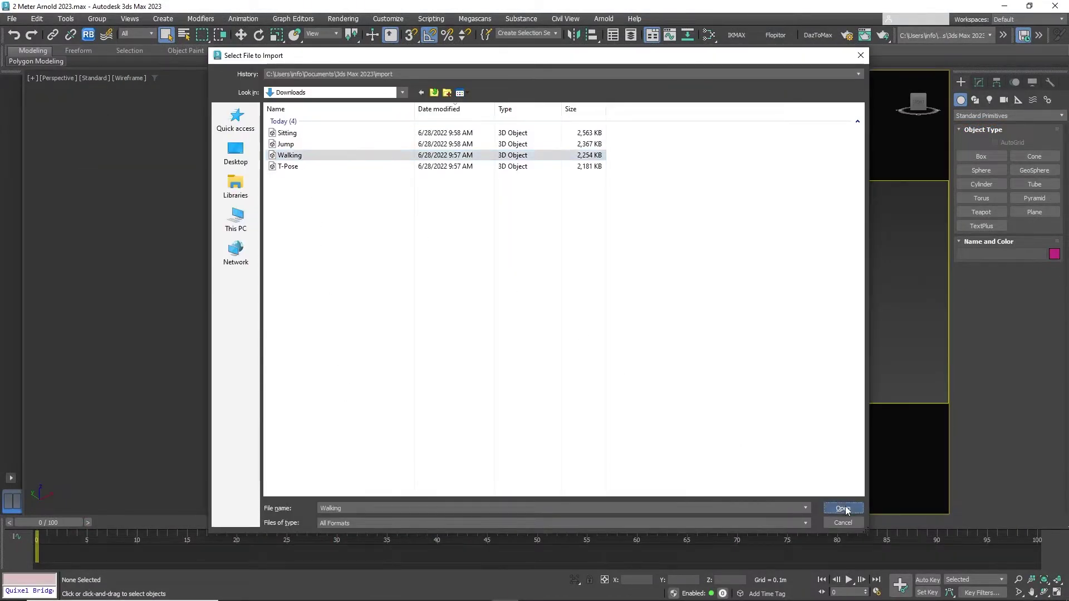
{"action": "left_click", "coordinate": [612, 452]}
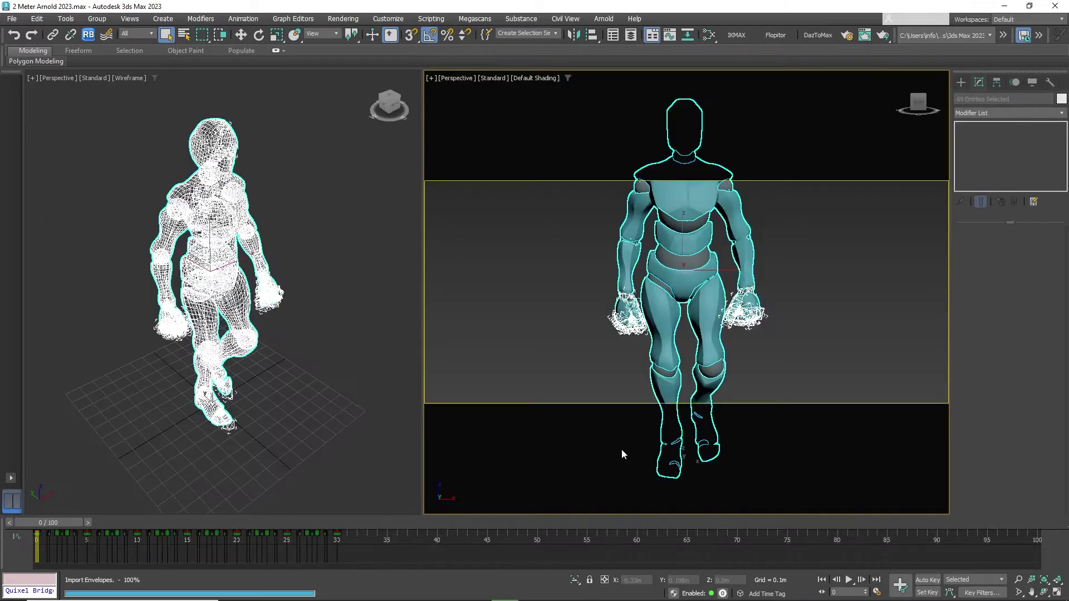
Deselect the character, centre it in the perspective view and play the walk.
{"action": "left_click", "coordinate": [622, 450]}
{"action": "scroll", "coordinate": [576, 355], "scroll_direction": "down", "scroll_amount": 5}
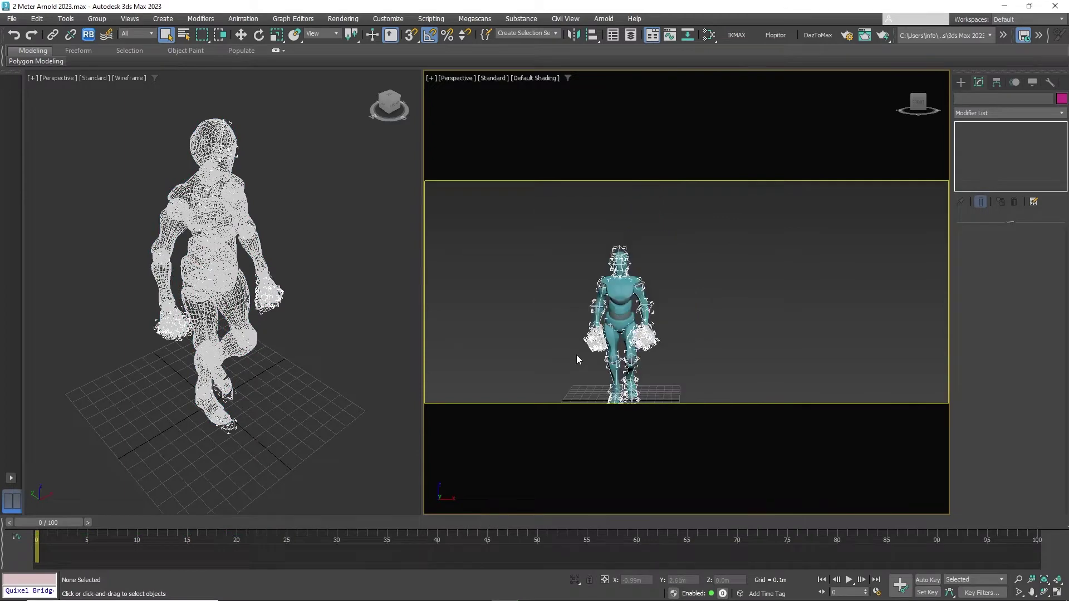
{"action": "middle_click_drag", "start_coordinate": [576, 355], "coordinate": [609, 299]}
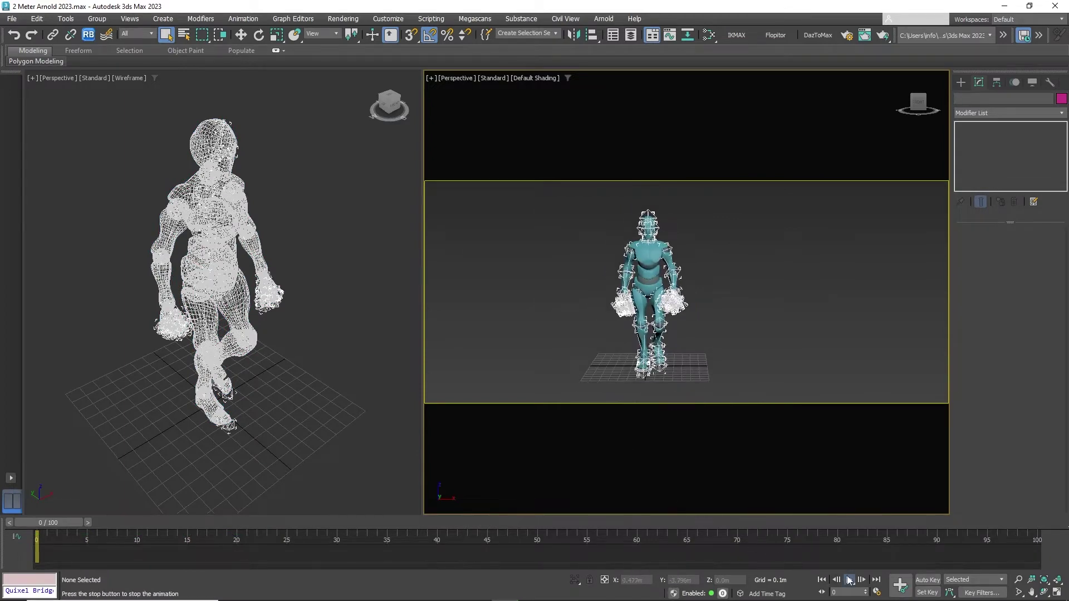
{"action": "left_click", "coordinate": [849, 581]}
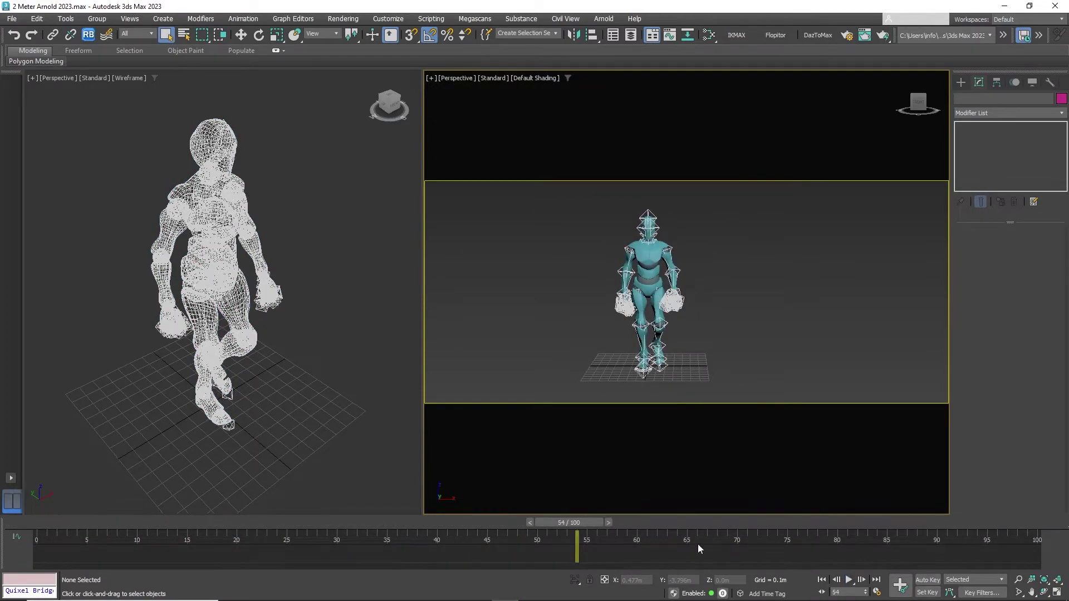
Rewind to frame 0, save the 69 selected entities' motion as Walking.xaf, then delete the character.
{"action": "left_click_drag", "start_coordinate": [571, 524], "coordinate": [37, 525]}
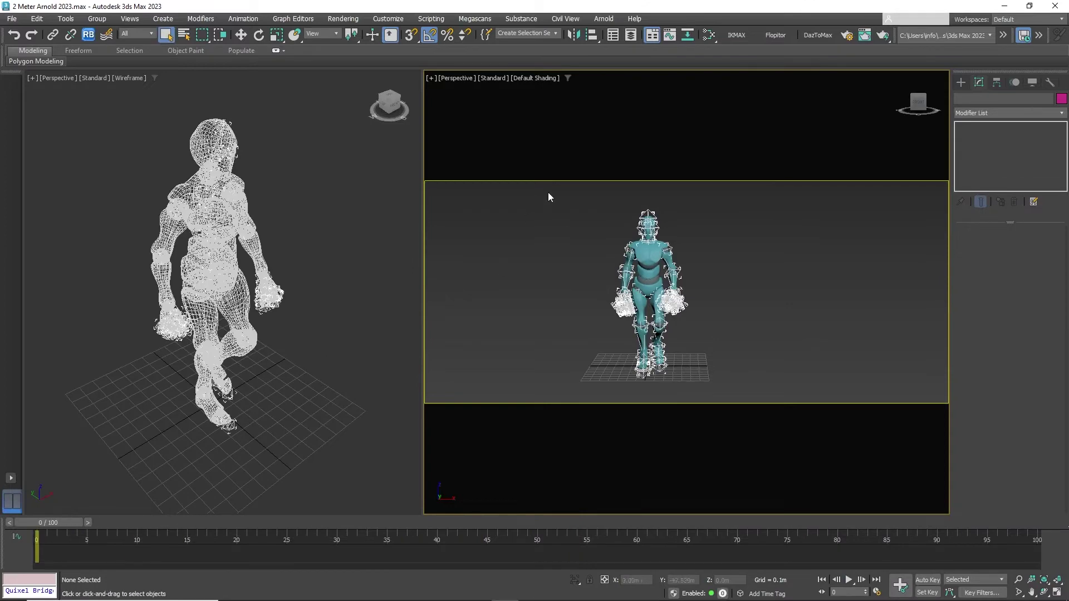
{"action": "left_click_drag", "start_coordinate": [766, 408], "coordinate": [766, 408]}
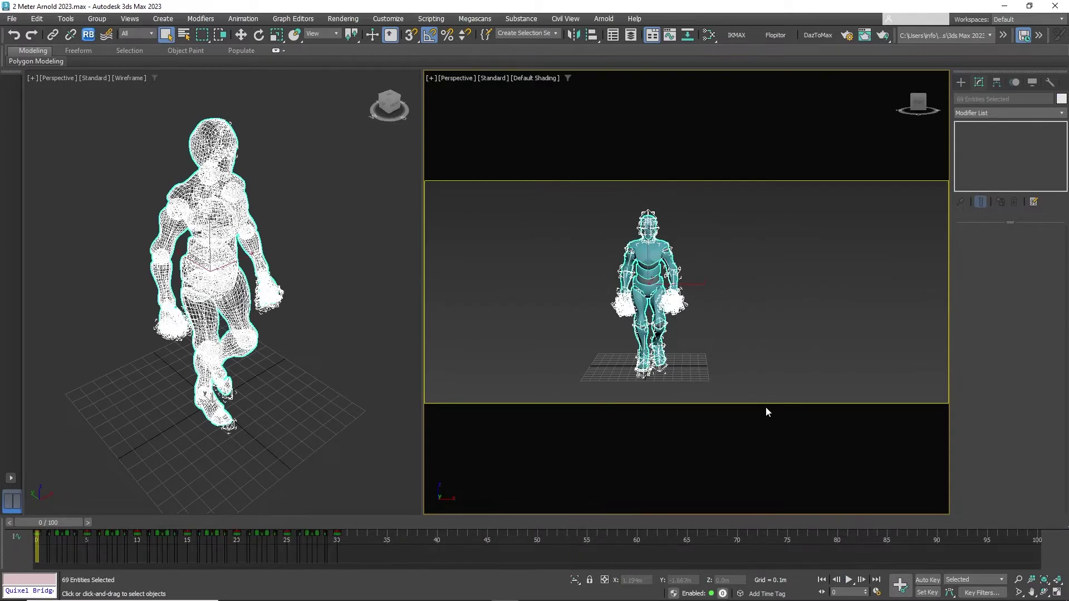
{"action": "left_click", "coordinate": [239, 20]}
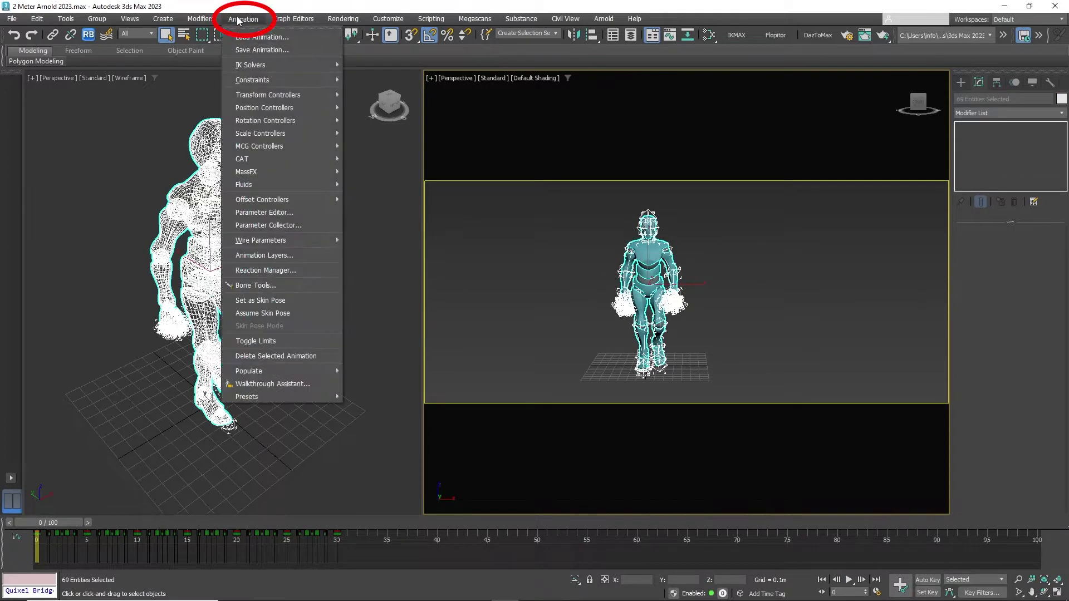
{"action": "left_click", "coordinate": [262, 50]}
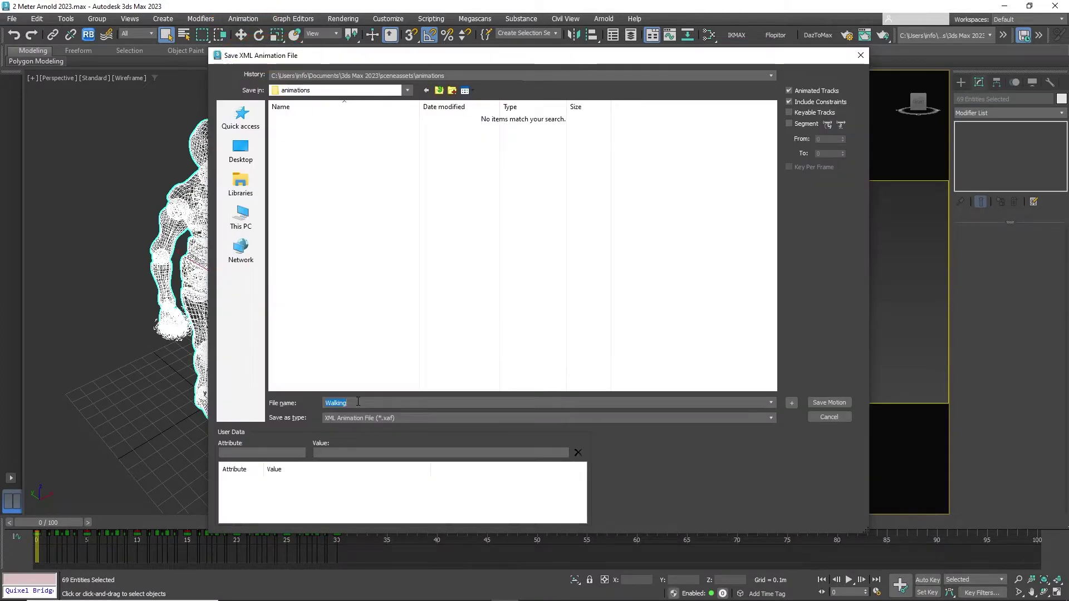
{"action": "type", "text": "Wal"}
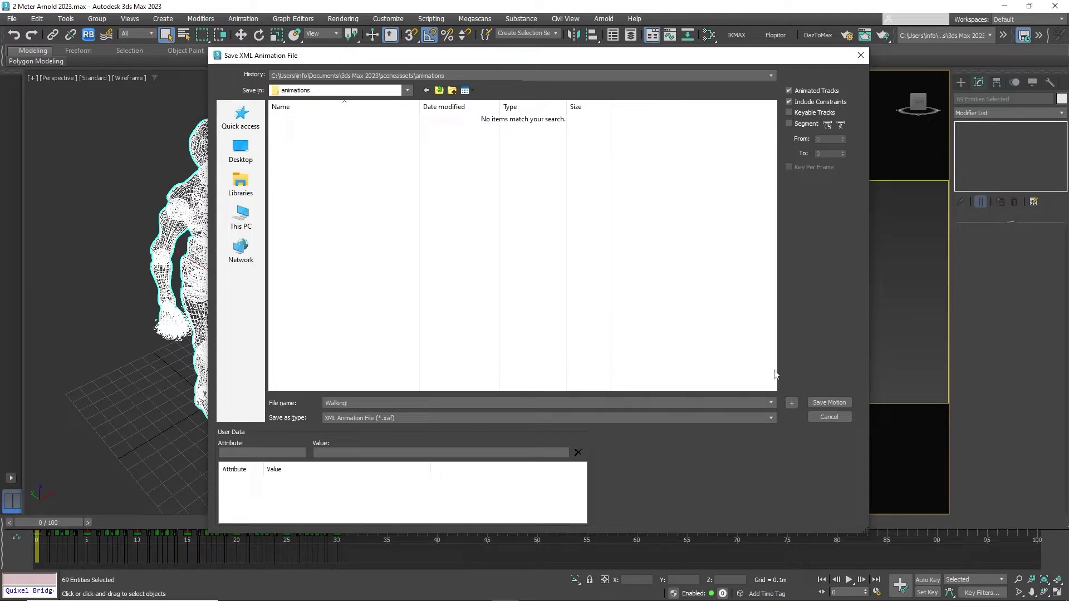
{"action": "left_click", "coordinate": [838, 402]}
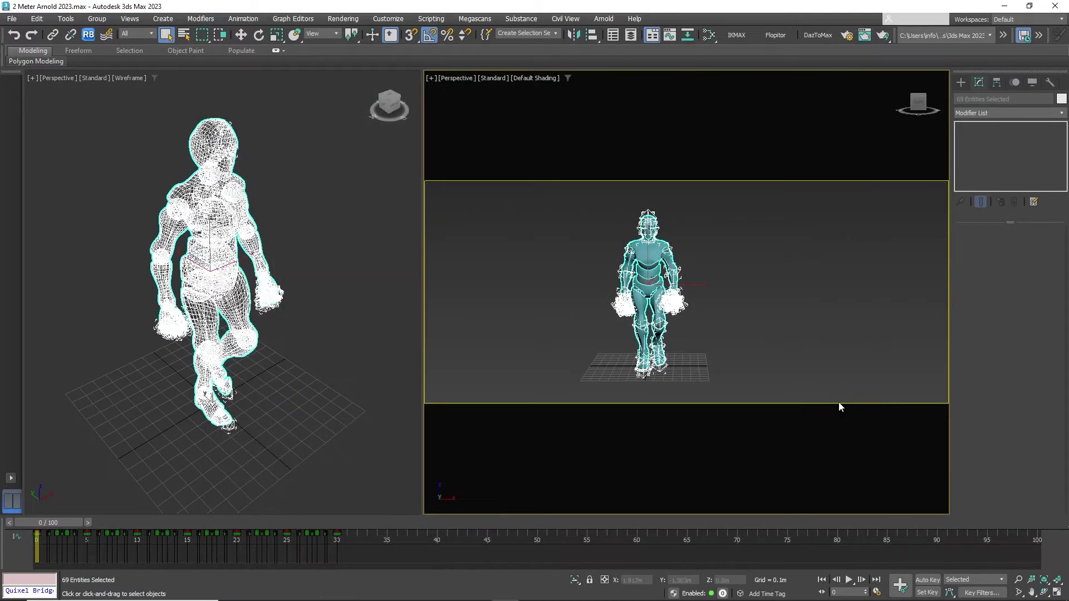
{"action": "key", "text": "Delete"}
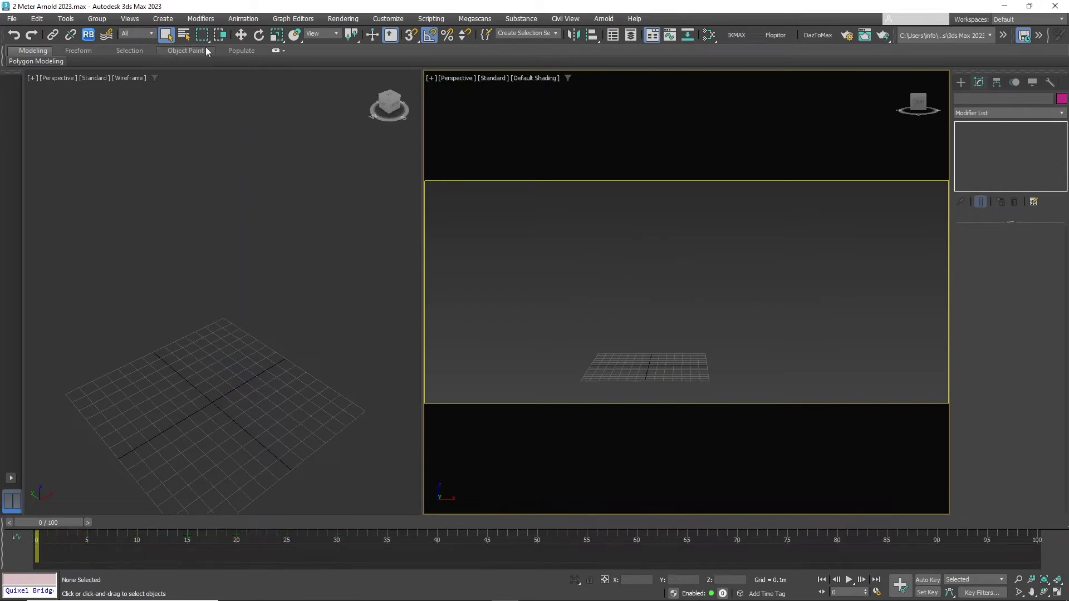
Import the next character, save its animation from frame 0, then delete it.
{"action": "left_click", "coordinate": [11, 19]}
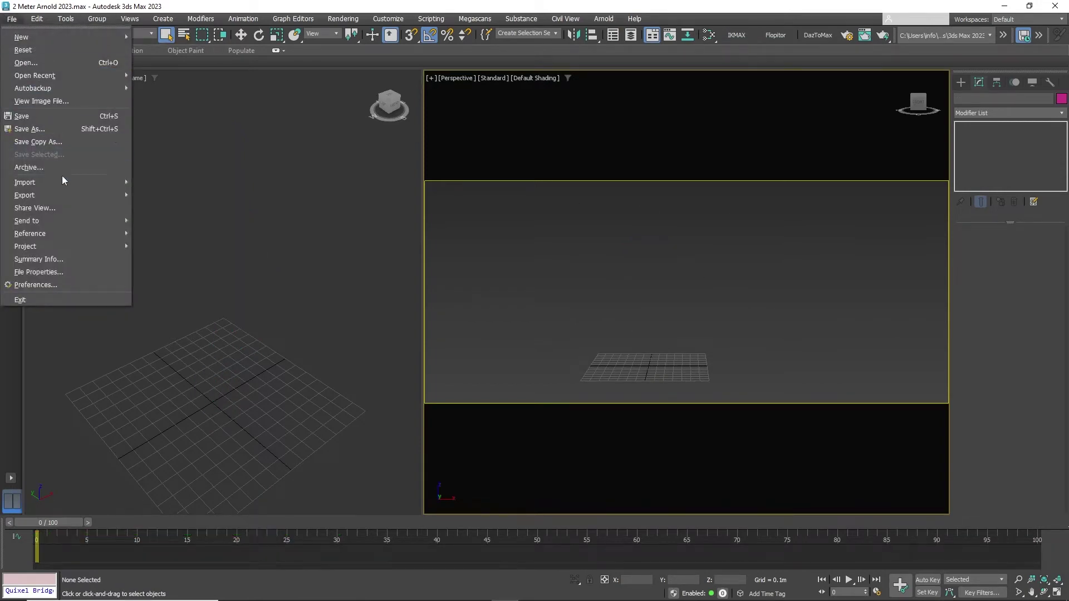
{"action": "mouse_move", "coordinate": [65, 179]}
{"action": "left_click", "coordinate": [161, 182]}
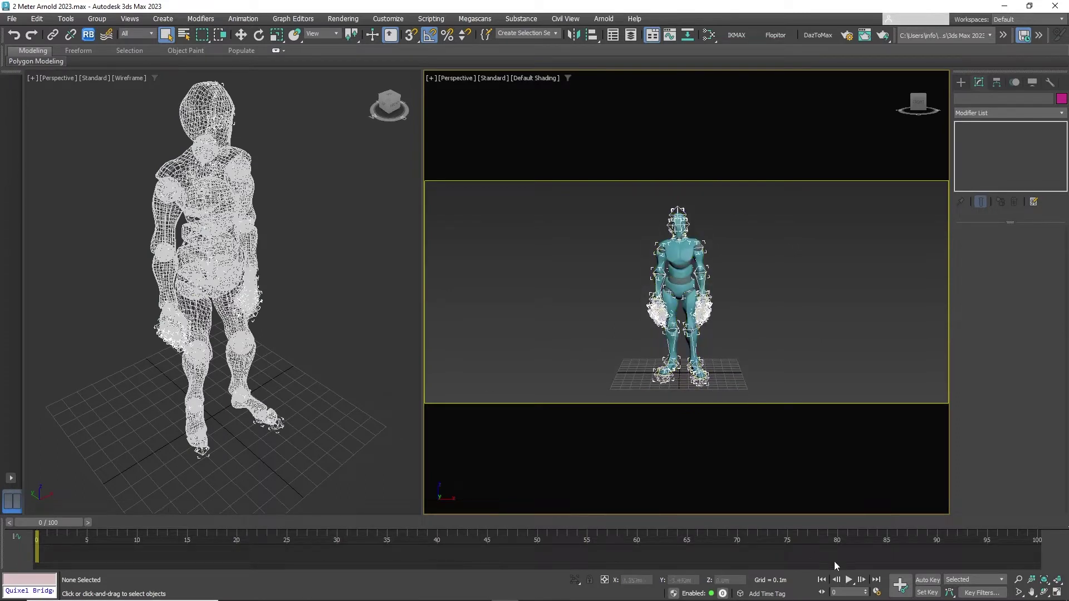
{"action": "left_click", "coordinate": [850, 581]}
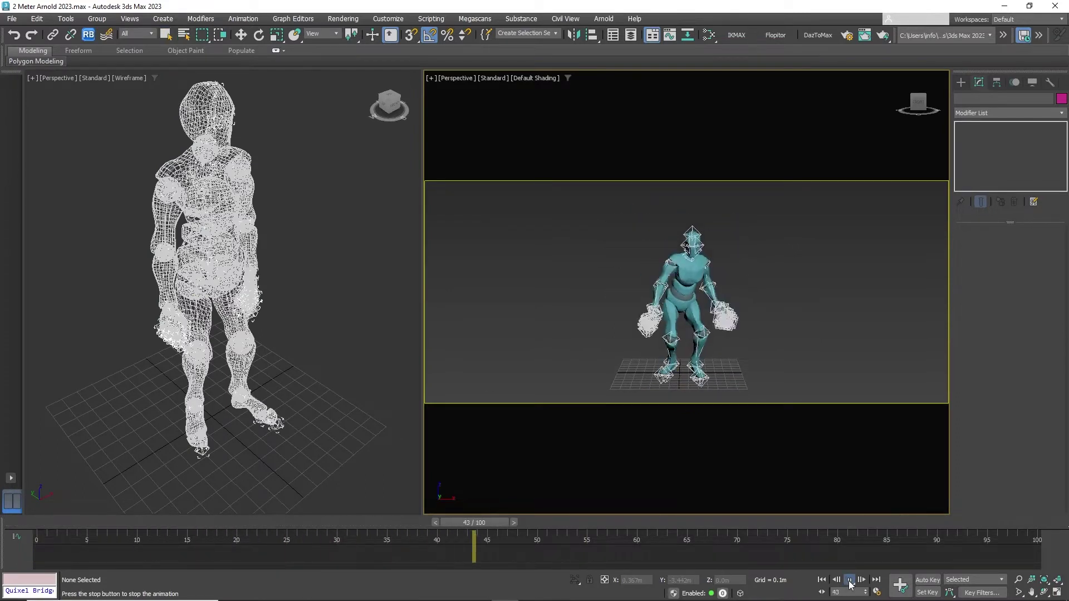
{"action": "left_click_drag", "start_coordinate": [846, 522], "coordinate": [2, 497]}
{"action": "left_click_drag", "start_coordinate": [634, 192], "coordinate": [787, 404]}
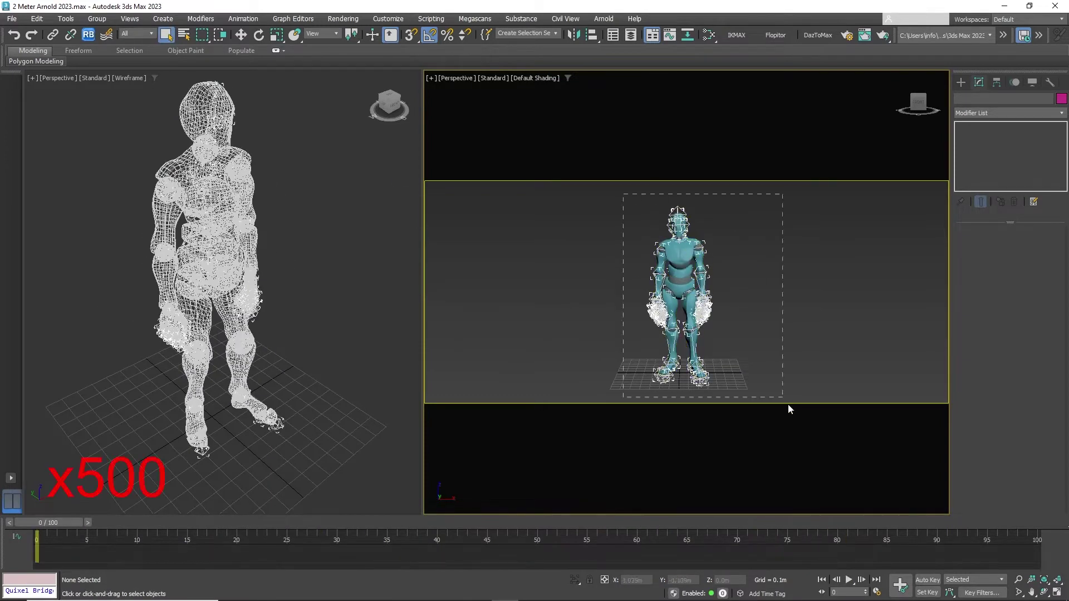
{"action": "key", "text": "Return"}
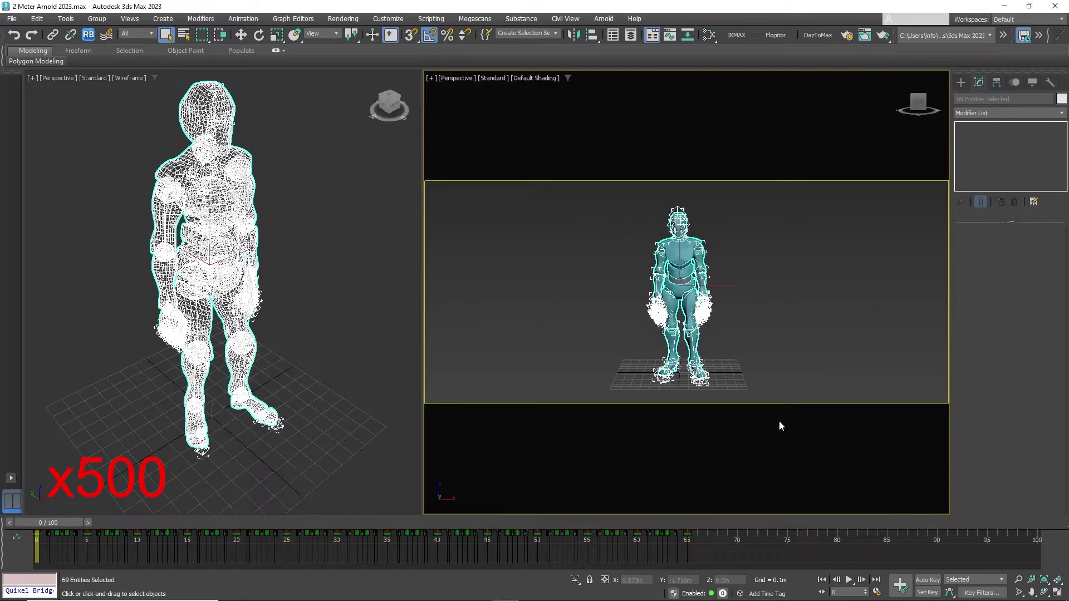
{"action": "key", "text": "Delete"}
Import the Sitting FBX, select the whole character and preview its animation.
{"action": "left_click", "coordinate": [11, 18]}
{"action": "left_click", "coordinate": [34, 166]}
{"action": "left_click", "coordinate": [167, 165]}
{"action": "left_click", "coordinate": [287, 132]}
{"action": "left_click", "coordinate": [843, 508]}
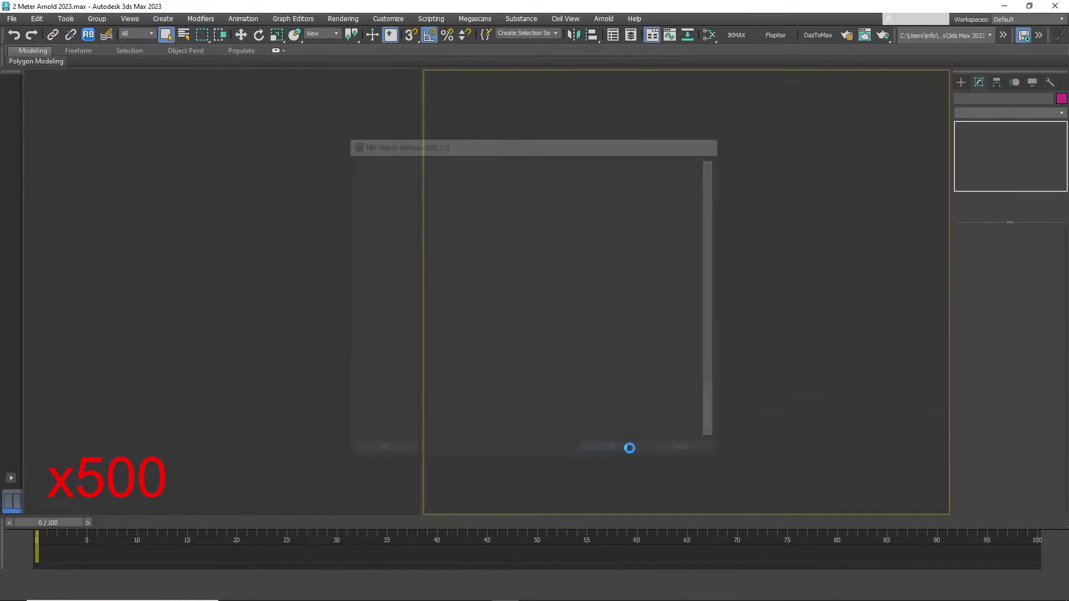
{"action": "left_click_drag", "start_coordinate": [365, 435], "coordinate": [363, 427]}
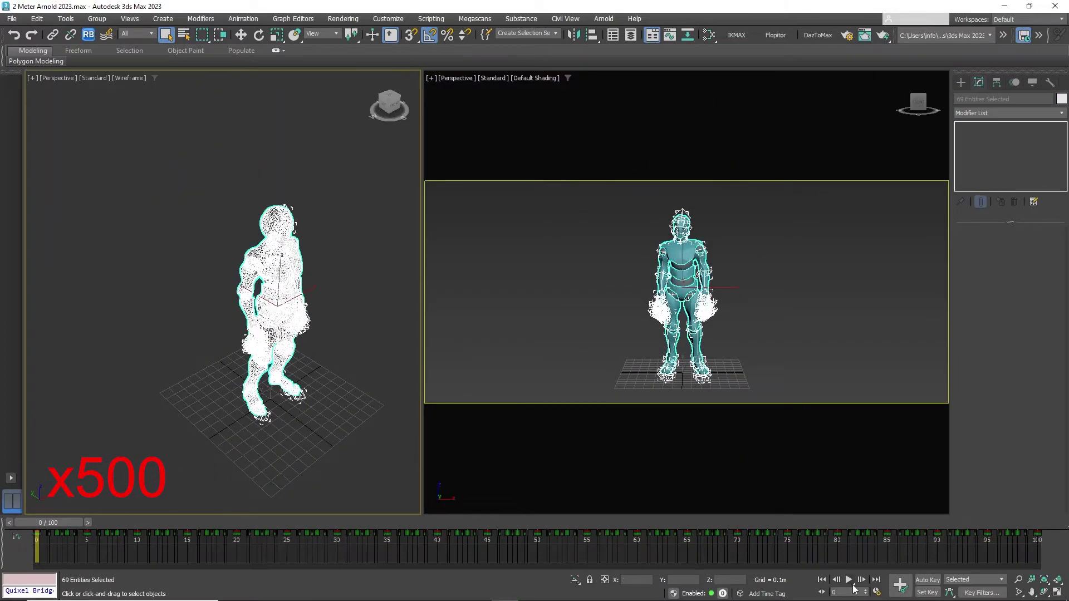
{"action": "left_click", "coordinate": [849, 580]}
{"action": "left_click", "coordinate": [849, 580]}
Save the Sitting character's animation as Sitting.xaf.
{"action": "left_click", "coordinate": [243, 19]}
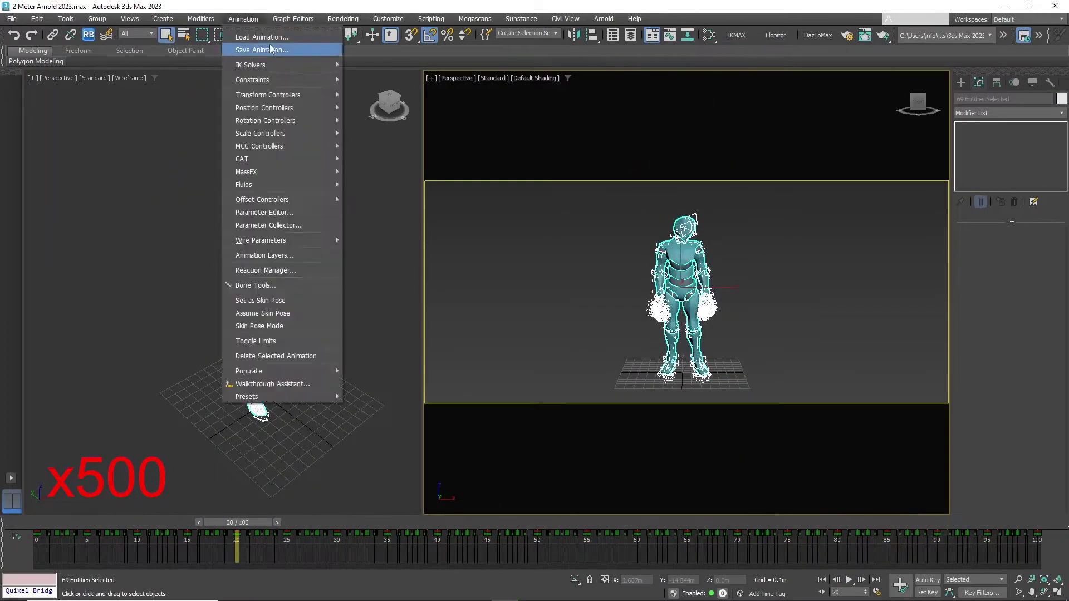
{"action": "left_click", "coordinate": [267, 47]}
{"action": "key", "text": "Return"}
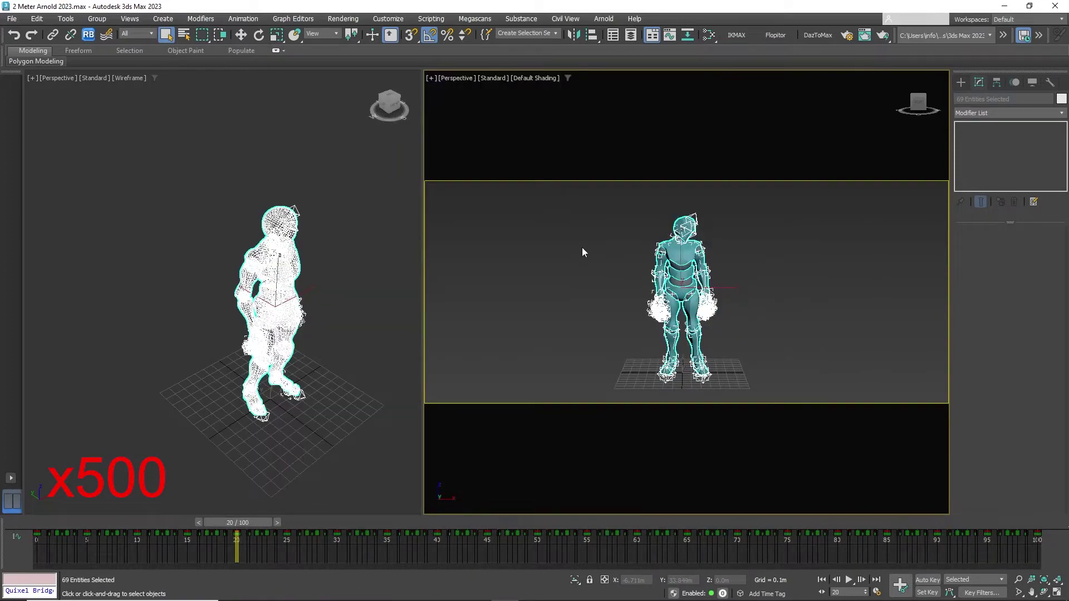
{"action": "left_click", "coordinate": [12, 18]}
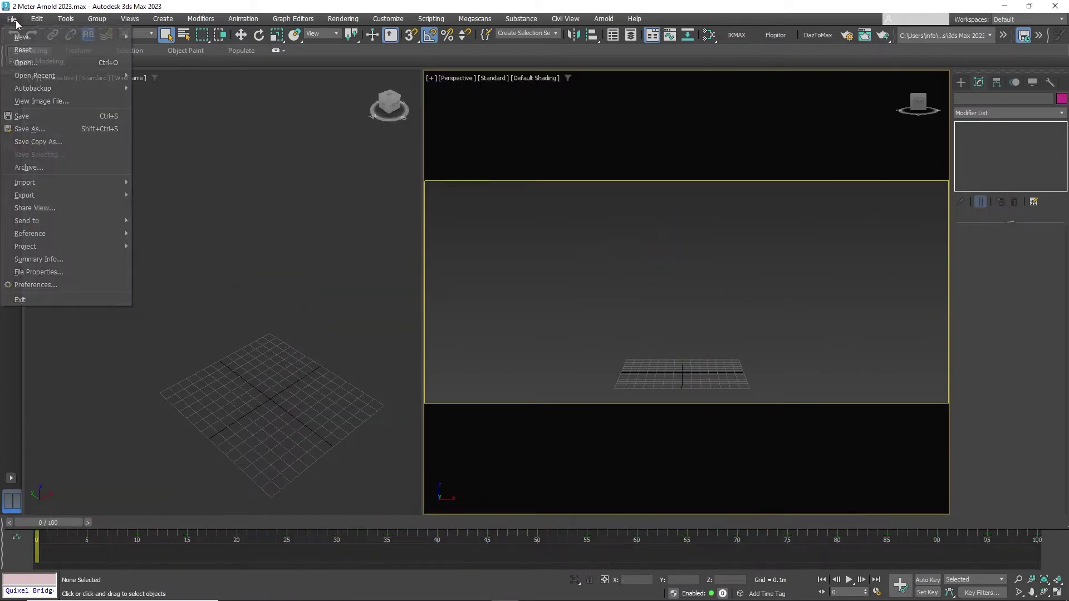
Import T-Pose.fbx into the empty scene with the default FBX import settings.
{"action": "mouse_move", "coordinate": [64, 181]}
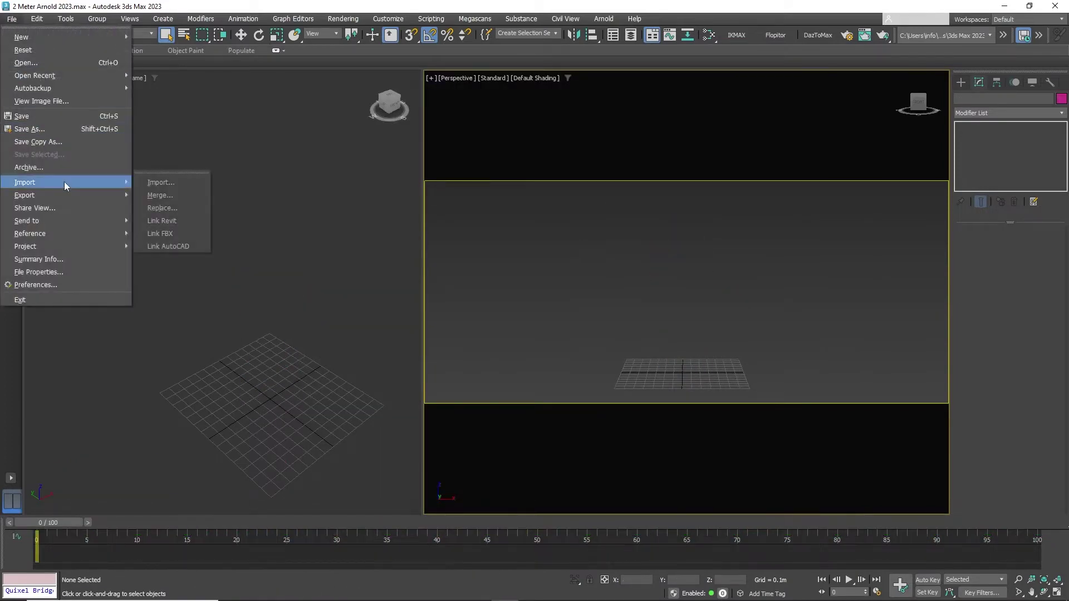
{"action": "left_click", "coordinate": [155, 181]}
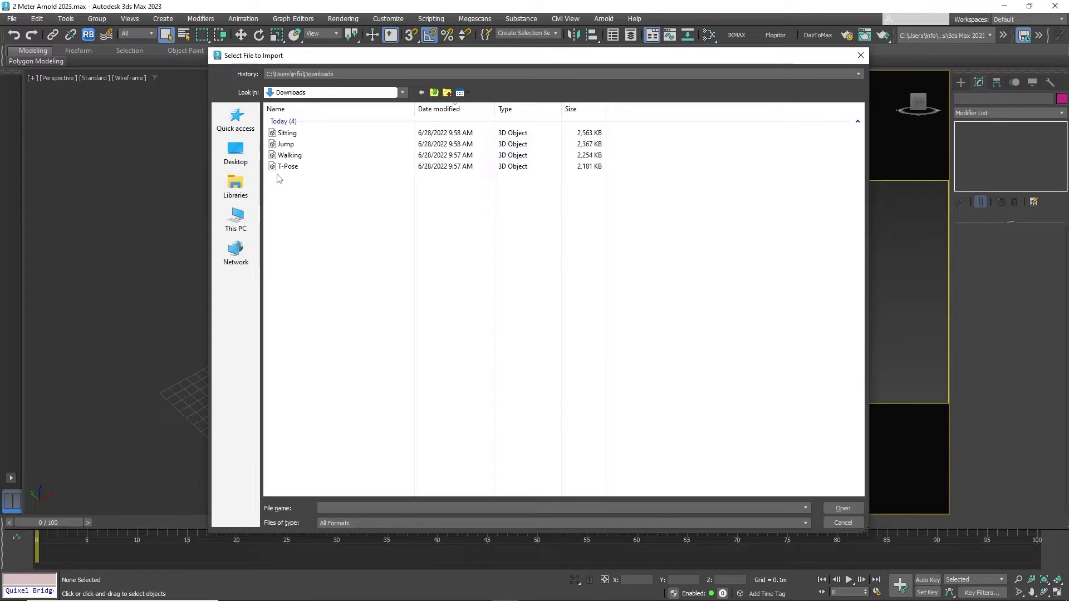
{"action": "left_click", "coordinate": [289, 167]}
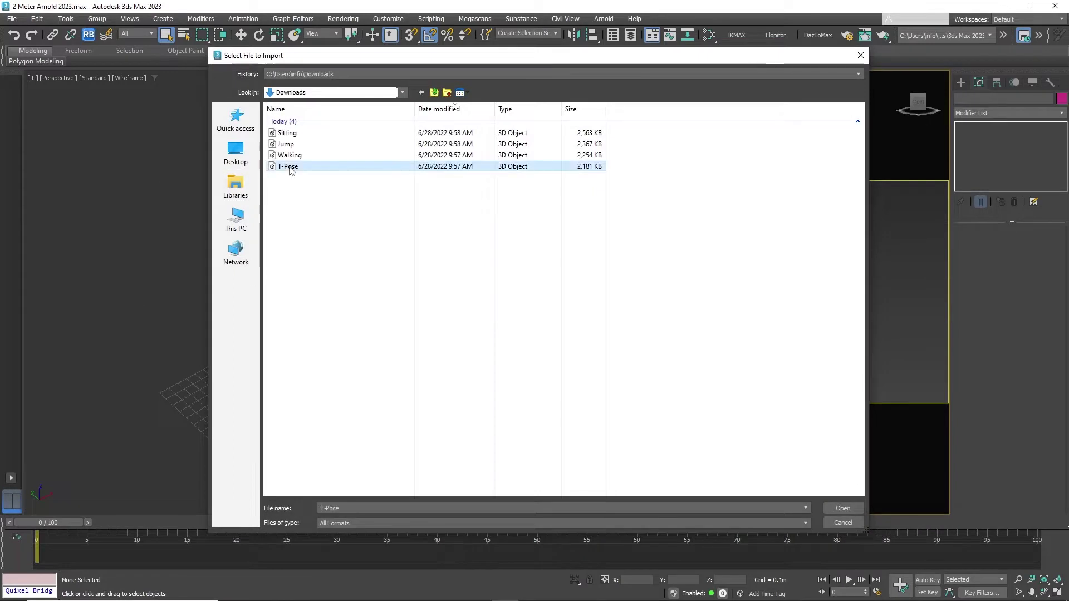
{"action": "left_click", "coordinate": [842, 509]}
{"action": "left_click", "coordinate": [611, 452]}
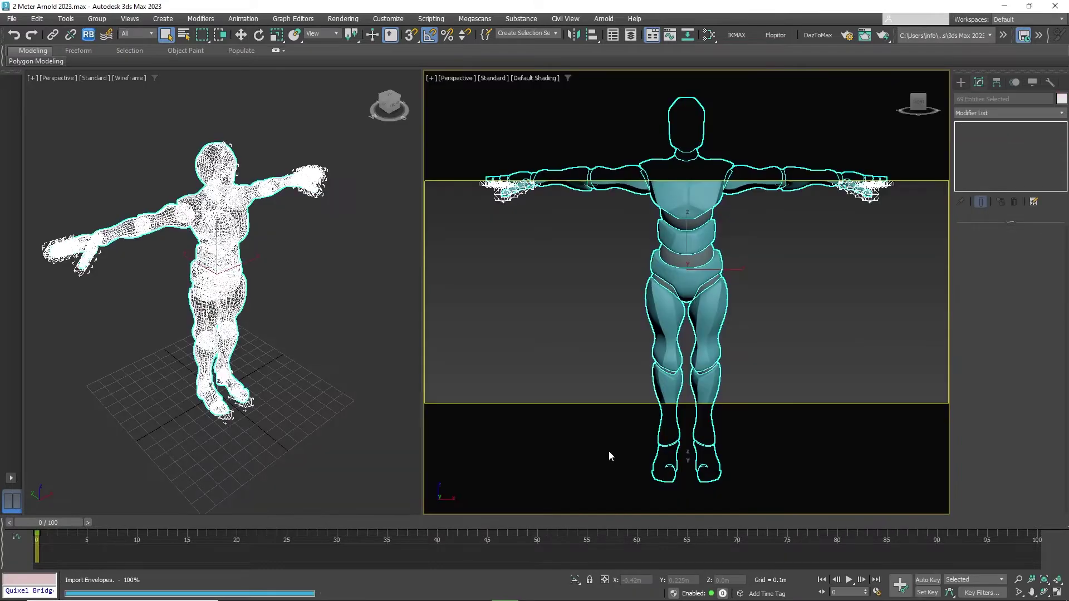
Marquee-select the whole T-Pose Y Bot rig.
{"action": "left_click", "coordinate": [609, 451]}
{"action": "scroll", "coordinate": [229, 294], "scroll_direction": "down", "scroll_amount": 4}
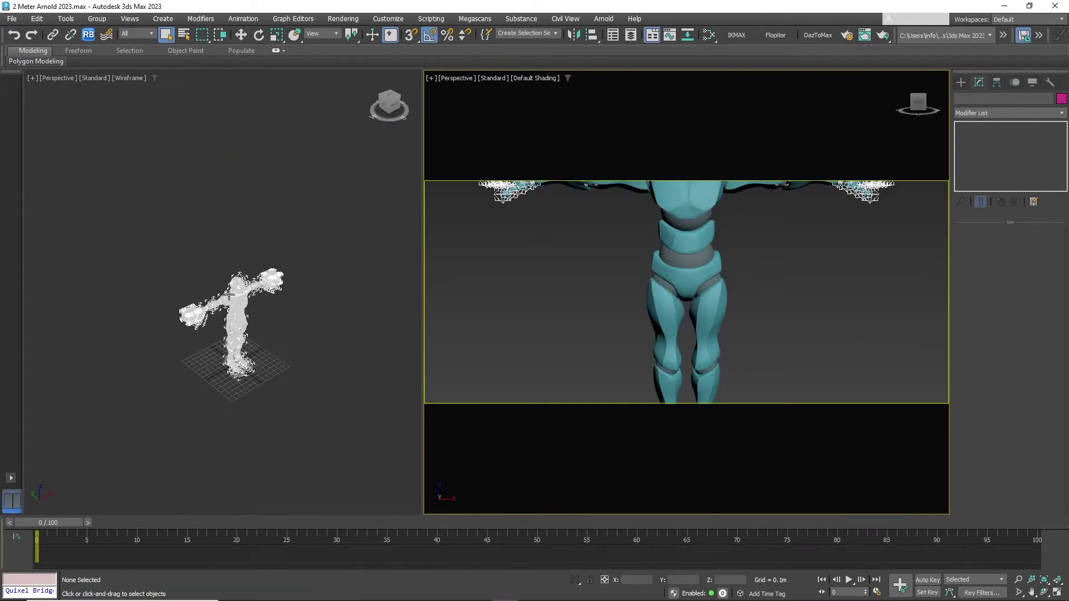
{"action": "left_click_drag", "start_coordinate": [129, 181], "coordinate": [332, 403]}
{"action": "scroll", "coordinate": [279, 308], "scroll_direction": "up", "scroll_amount": 2}
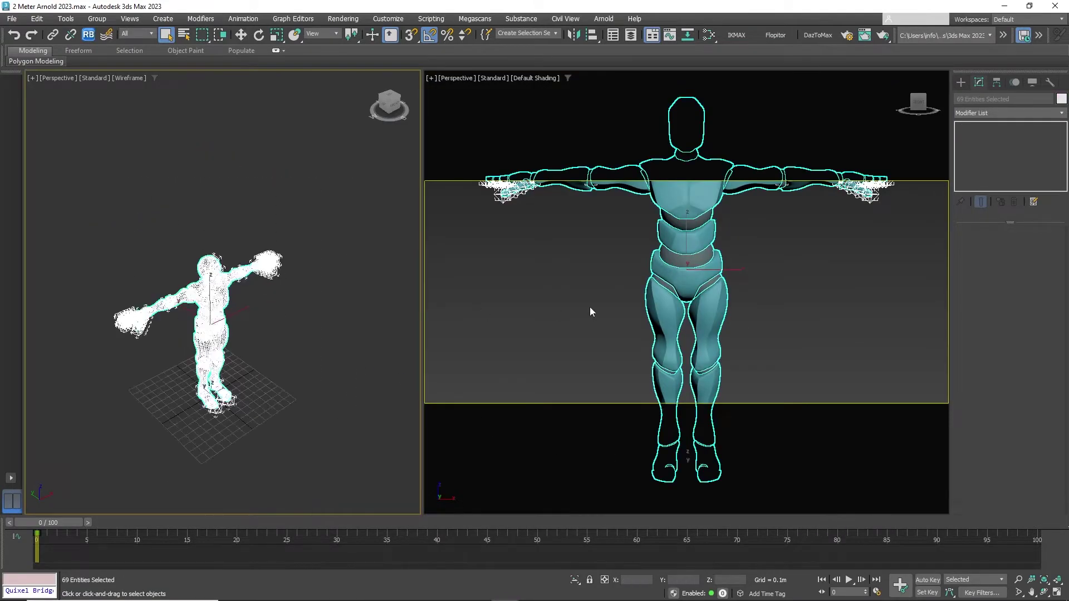
{"action": "scroll", "coordinate": [622, 306], "scroll_direction": "down", "scroll_amount": 6}
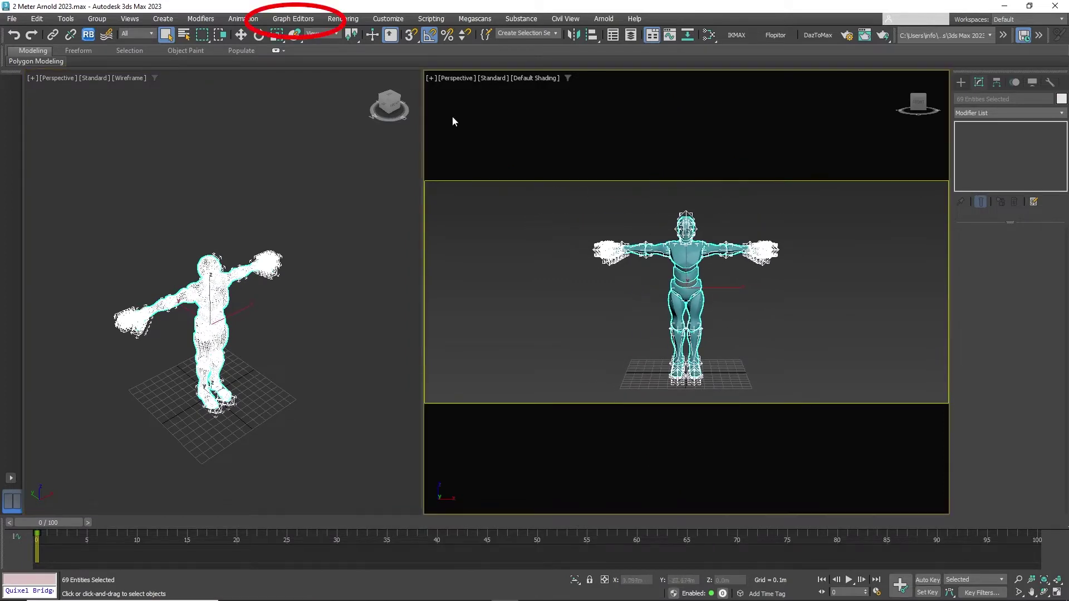
In the Motion Mixer, add all rig bones except Alpha_Joints and Alpha_Surface as the mixamorig:Hips trackgroup.
{"action": "left_click", "coordinate": [304, 18]}
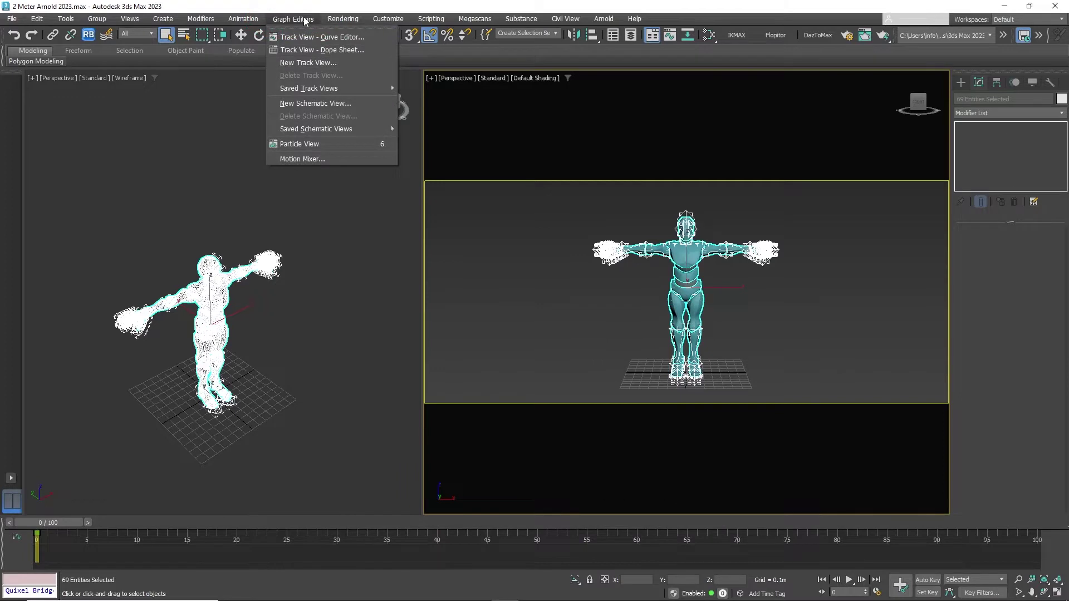
{"action": "left_click", "coordinate": [320, 160]}
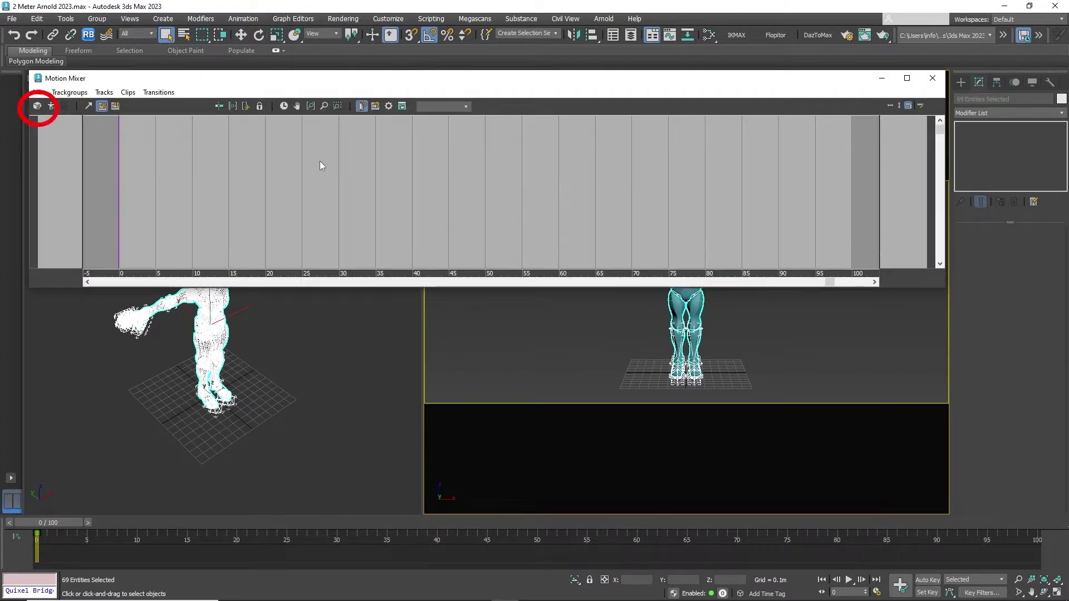
{"action": "left_click", "coordinate": [36, 106]}
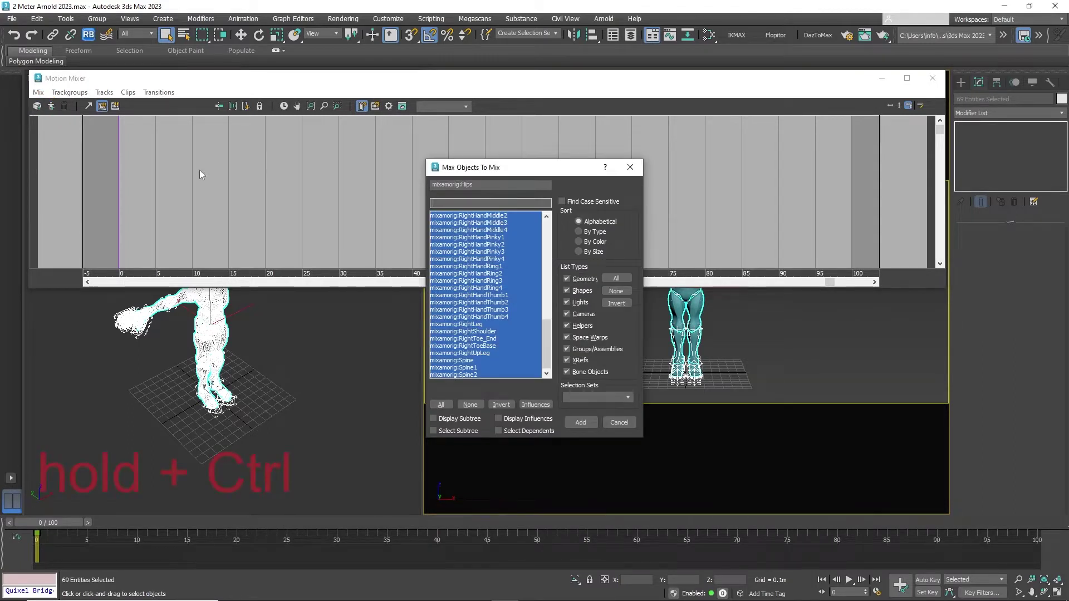
{"action": "left_click_drag", "start_coordinate": [548, 351], "coordinate": [548, 221]}
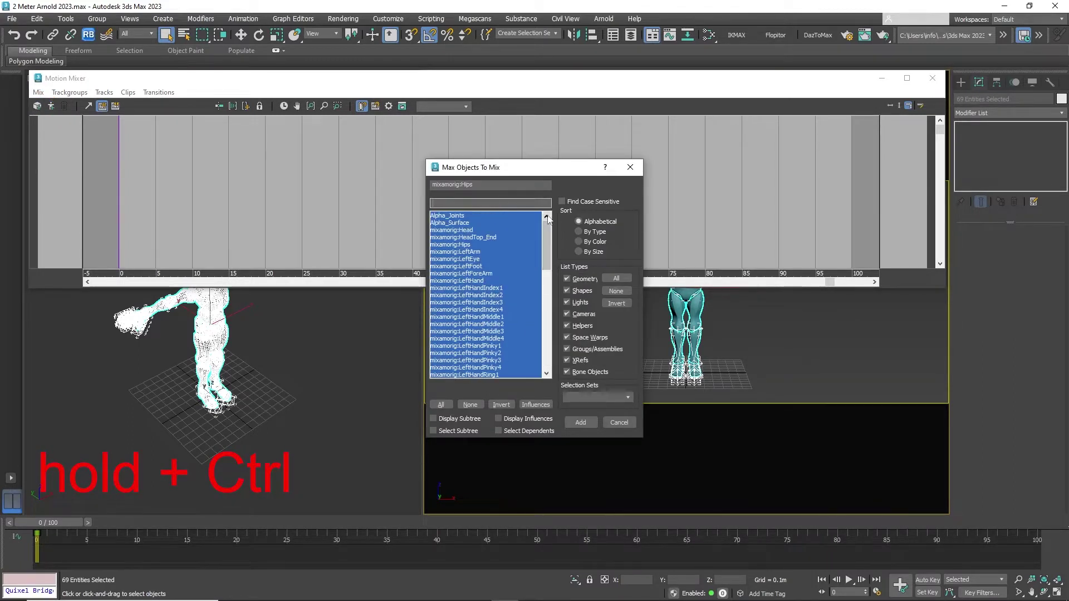
{"action": "left_click_drag", "start_coordinate": [454, 223], "coordinate": [456, 216], "text": "ctrl"}
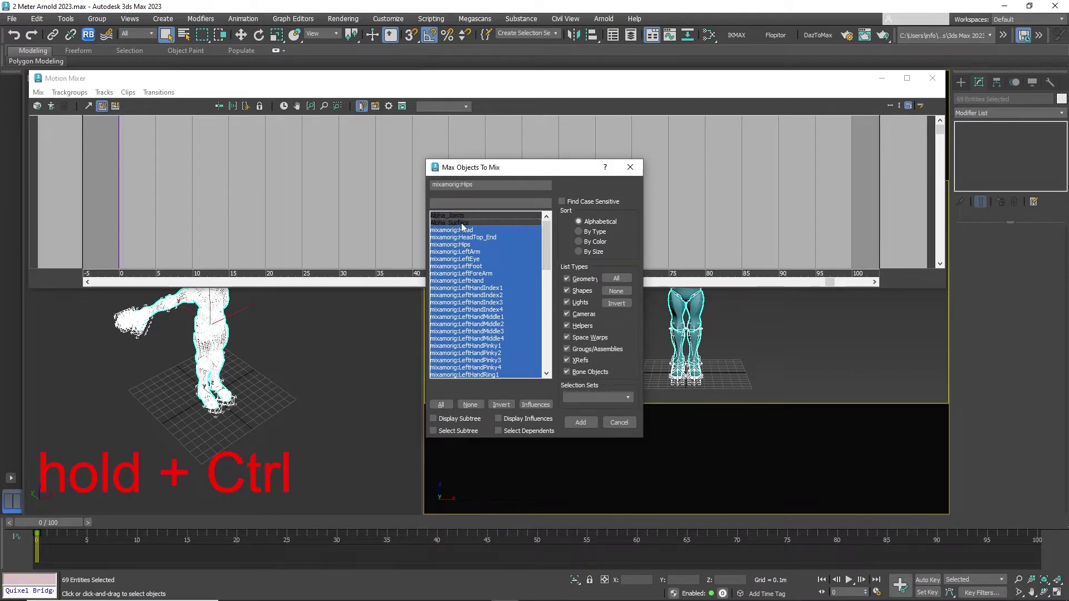
{"action": "left_click", "coordinate": [580, 427]}
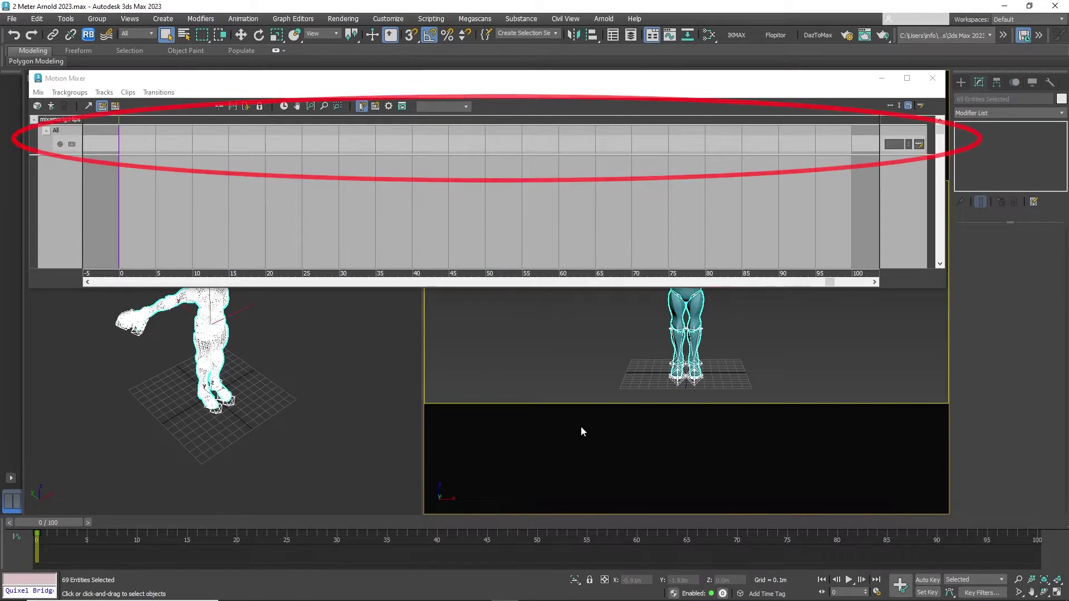
Load Walking.xaf onto the mixamorig:Hips track as a new Walking_1 clip spanning frames 0–30.
{"action": "right_click", "coordinate": [167, 146]}
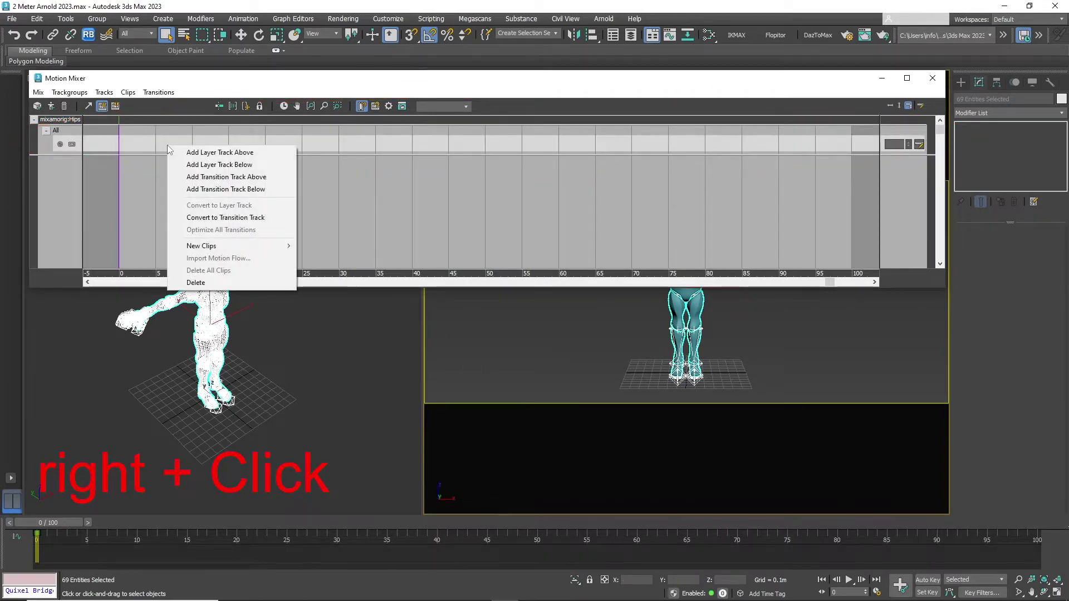
{"action": "mouse_move", "coordinate": [216, 246]}
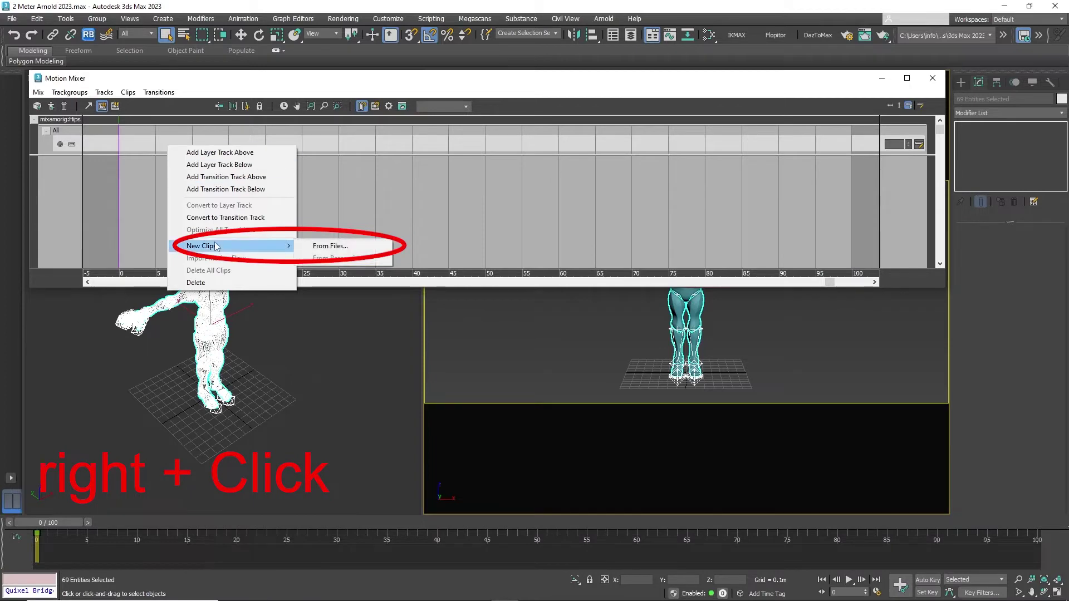
{"action": "left_click", "coordinate": [330, 246]}
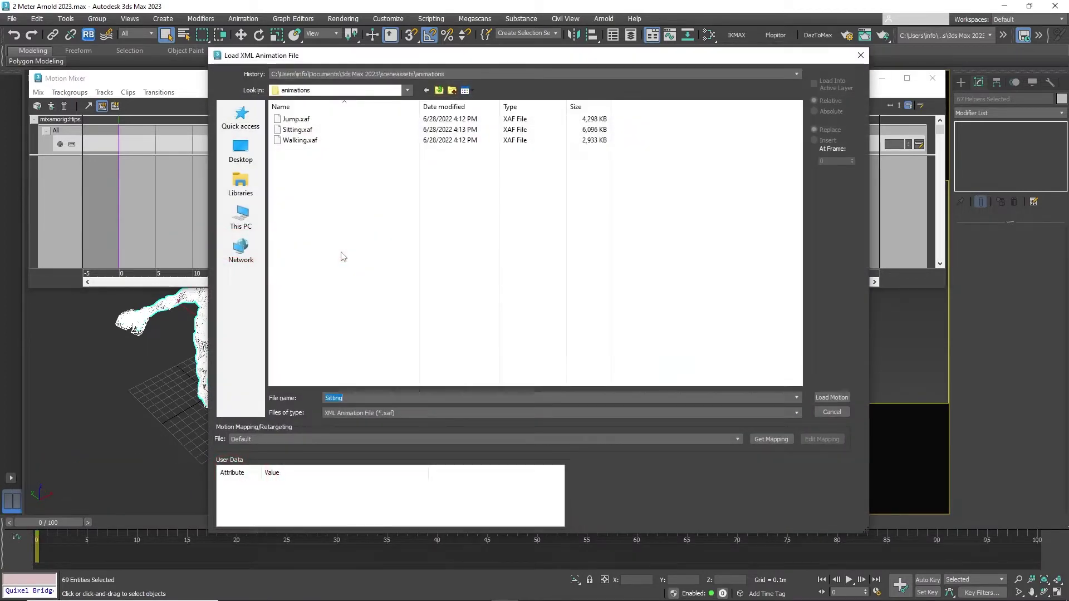
{"action": "left_click", "coordinate": [301, 140]}
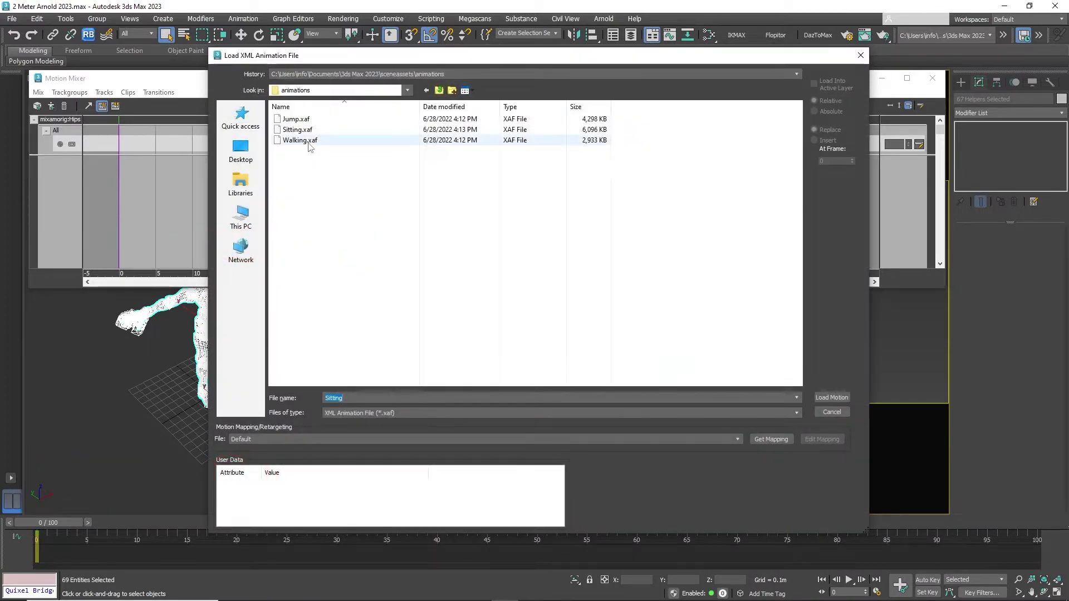
{"action": "left_click", "coordinate": [832, 398]}
{"action": "left_click_drag", "start_coordinate": [617, 88], "coordinate": [650, 339]}
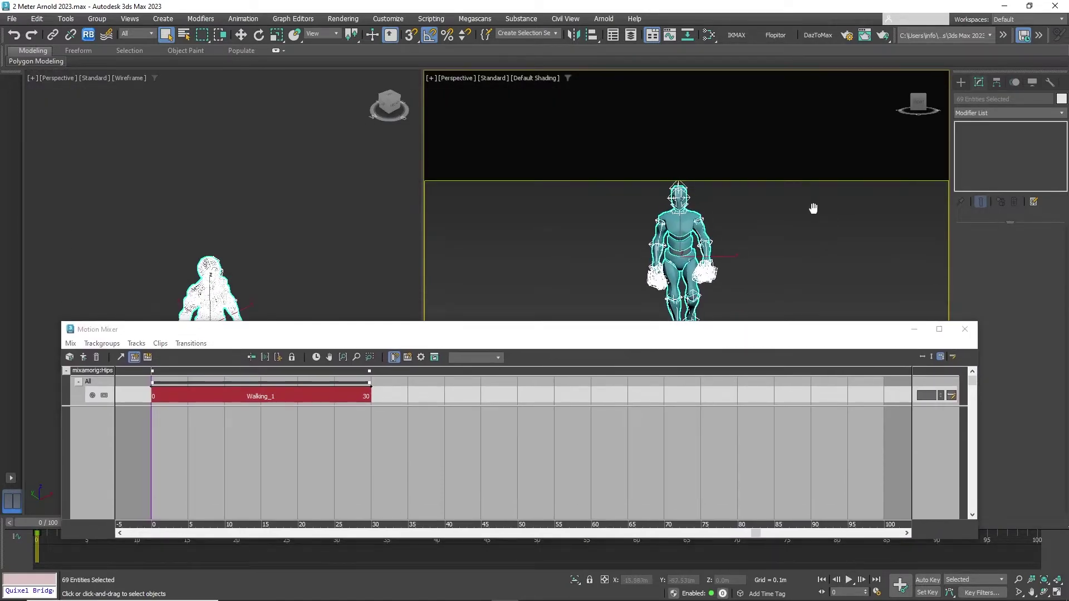
{"action": "scroll", "coordinate": [814, 221], "scroll_direction": "down", "scroll_amount": 2}
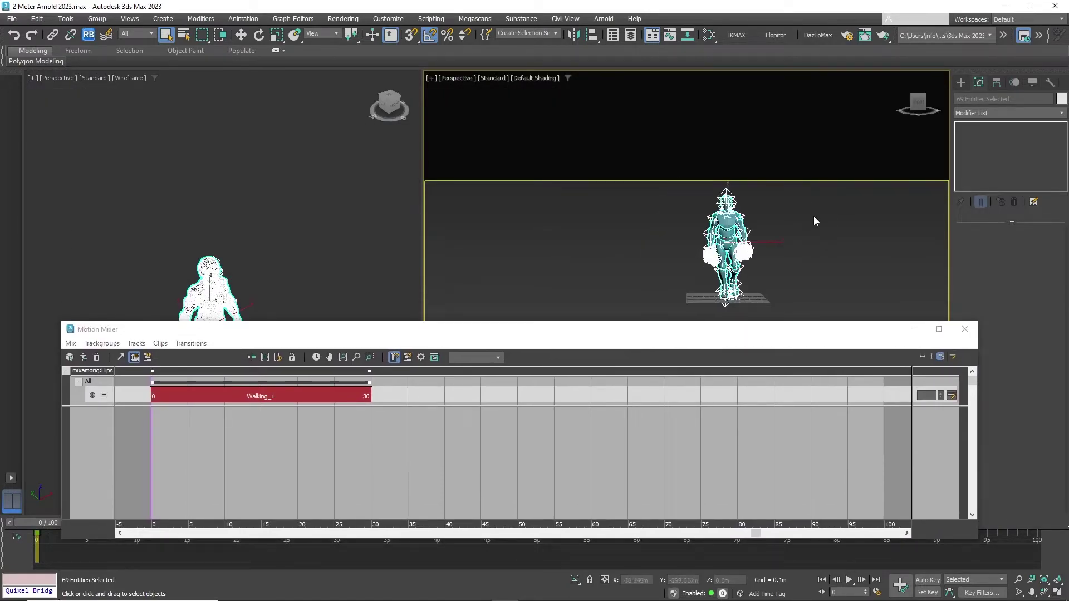
Preview the 30-frame walk, shrink the mixer window and rewind to frame 0.
{"action": "left_click", "coordinate": [848, 581]}
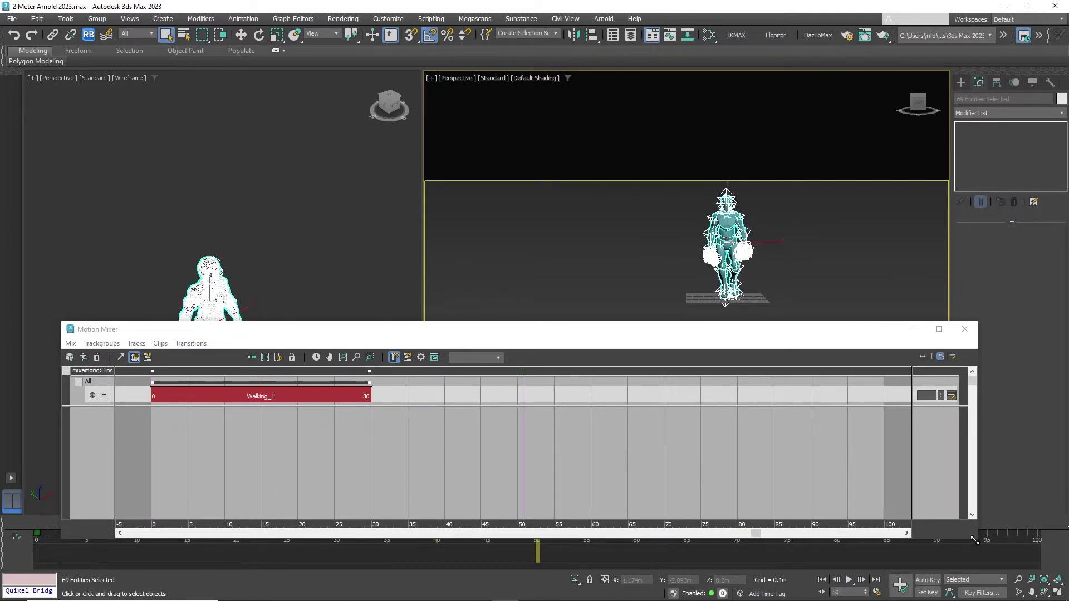
{"action": "left_click_drag", "start_coordinate": [975, 541], "coordinate": [971, 502]}
{"action": "left_click_drag", "start_coordinate": [530, 523], "coordinate": [3, 527]}
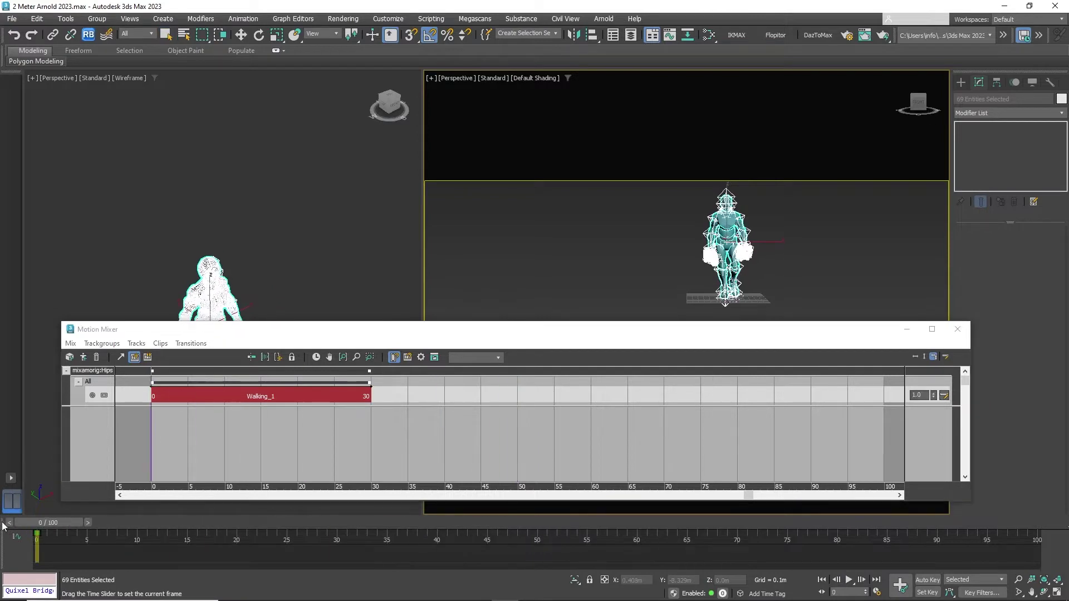
{"action": "key", "text": "q"}
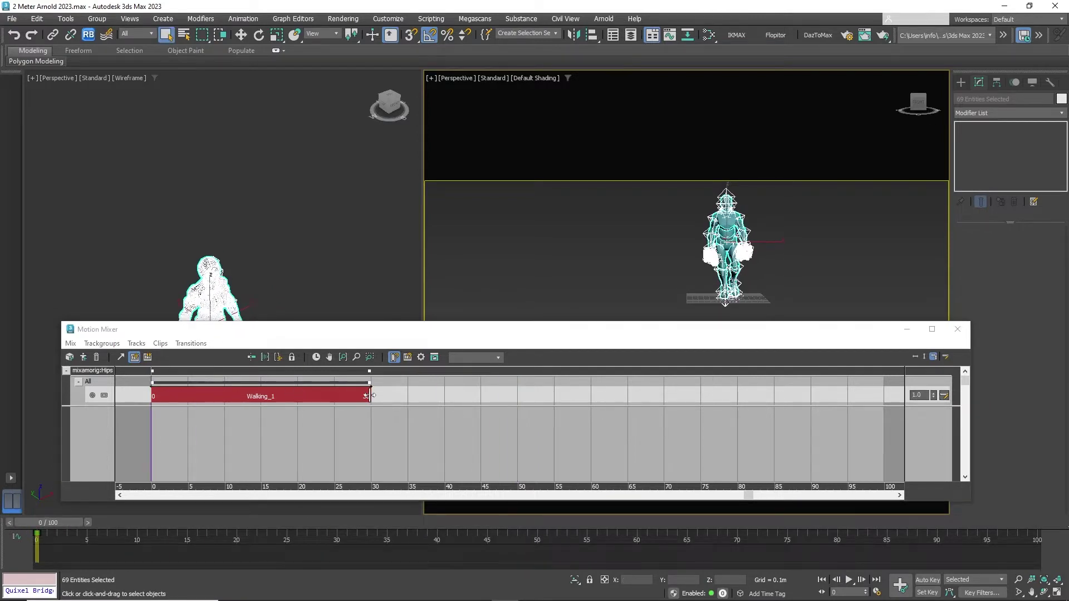
Stretch the Walking_1 clip to end at frame 100, play it back and rewind to frame 0.
{"action": "left_click_drag", "start_coordinate": [370, 395], "coordinate": [828, 413]}
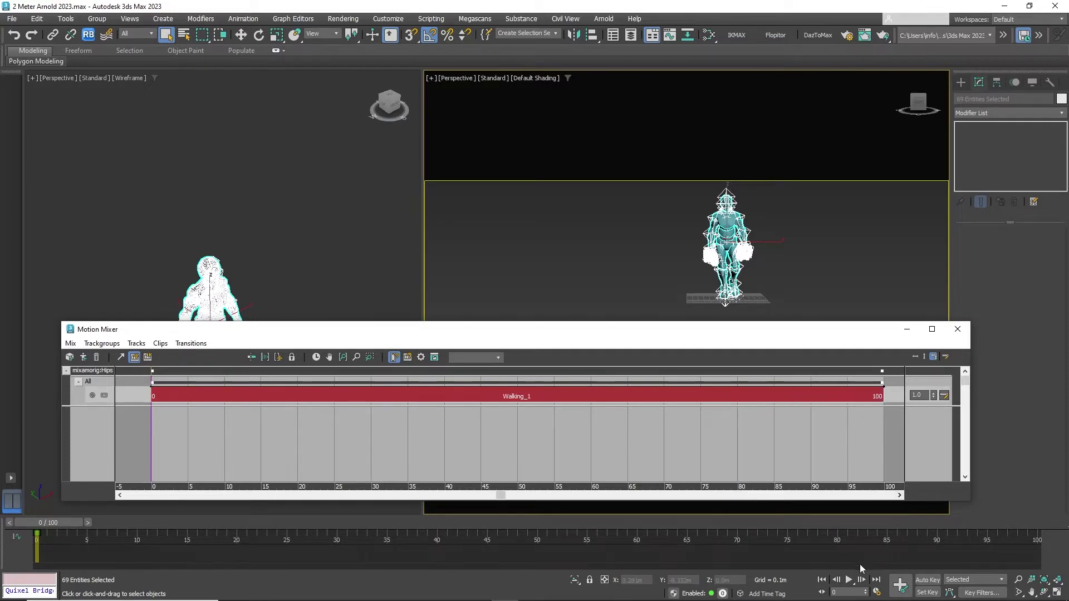
{"action": "left_click", "coordinate": [849, 580]}
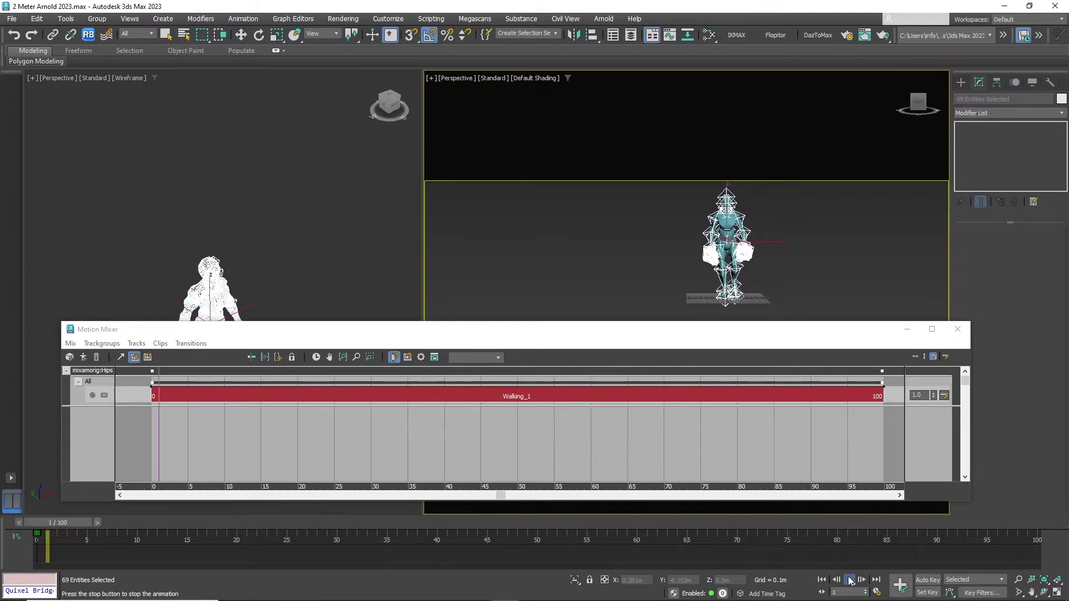
{"action": "left_click", "coordinate": [849, 581]}
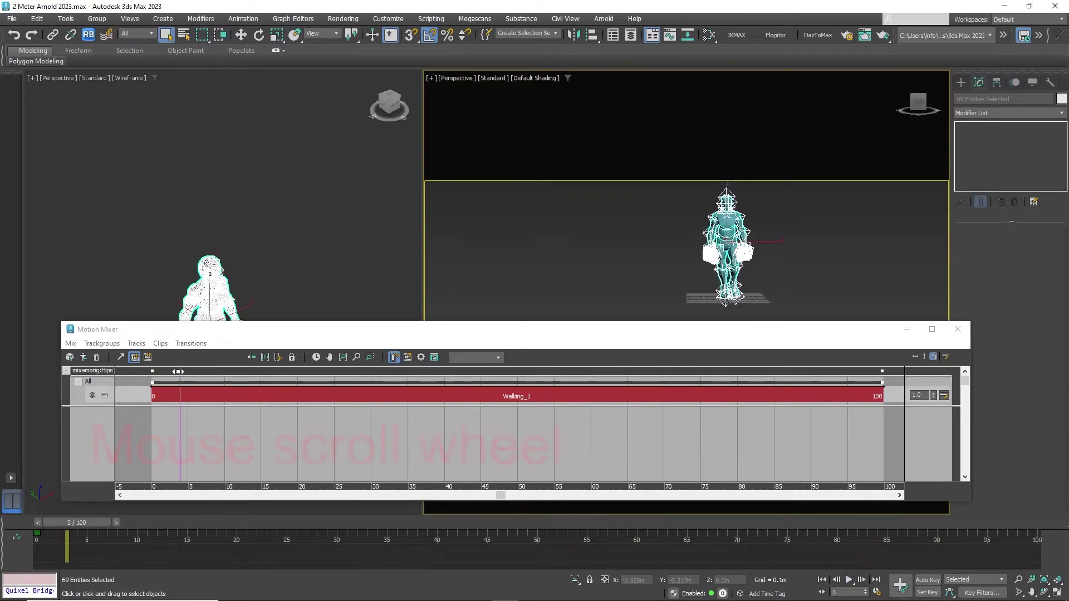
{"action": "left_click", "coordinate": [178, 372]}
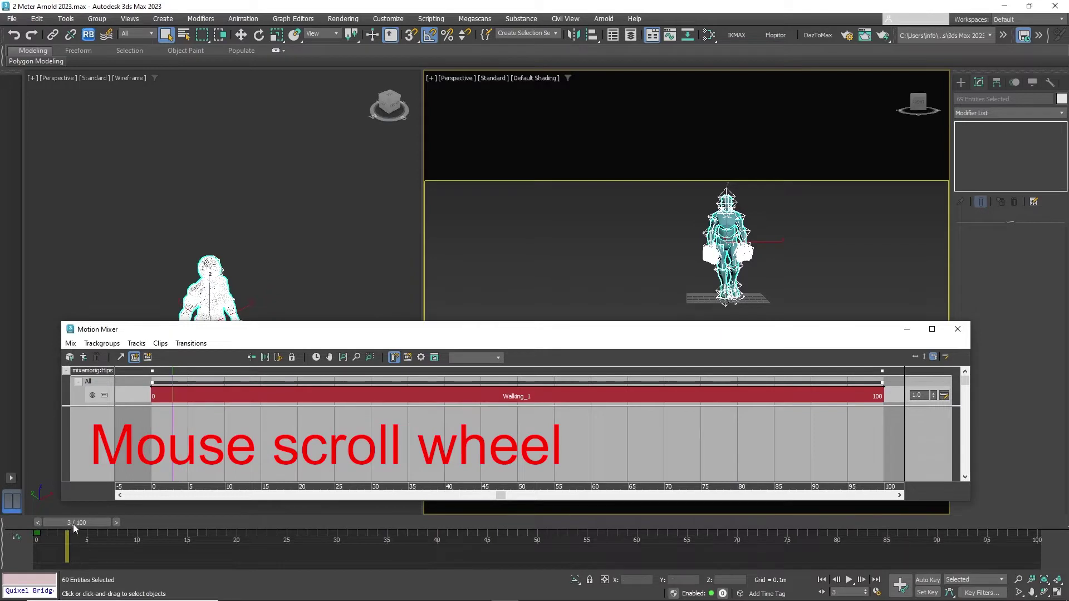
{"action": "left_click_drag", "start_coordinate": [72, 523], "coordinate": [34, 526]}
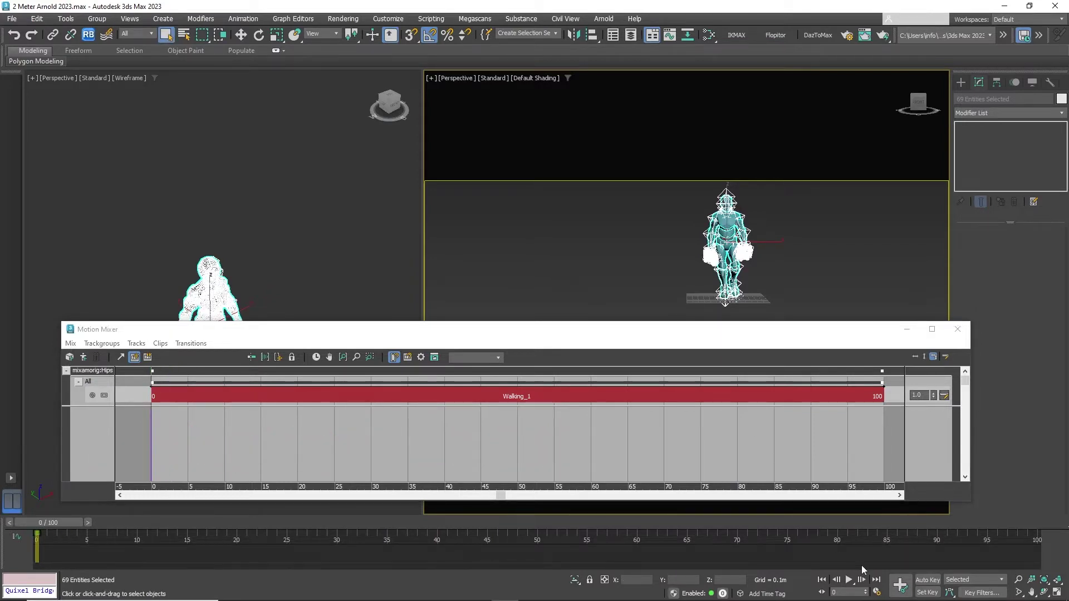
Set the animation End Time to frame 500 in Time Configuration.
{"action": "left_click", "coordinate": [878, 592]}
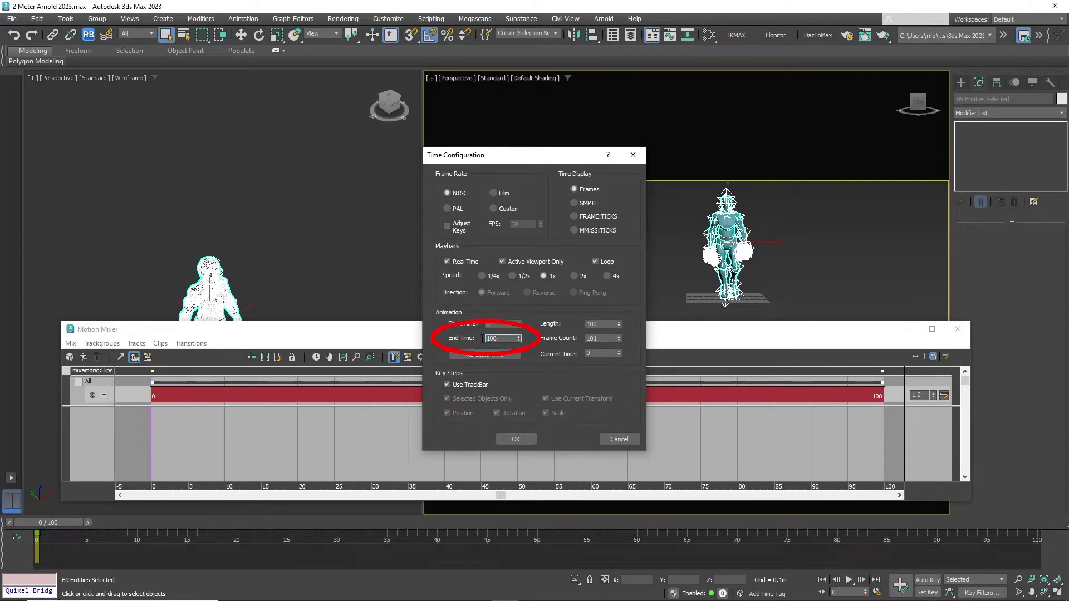
{"action": "left_click", "coordinate": [515, 440]}
{"action": "scroll", "coordinate": [563, 434], "scroll_direction": "down", "scroll_amount": 3}
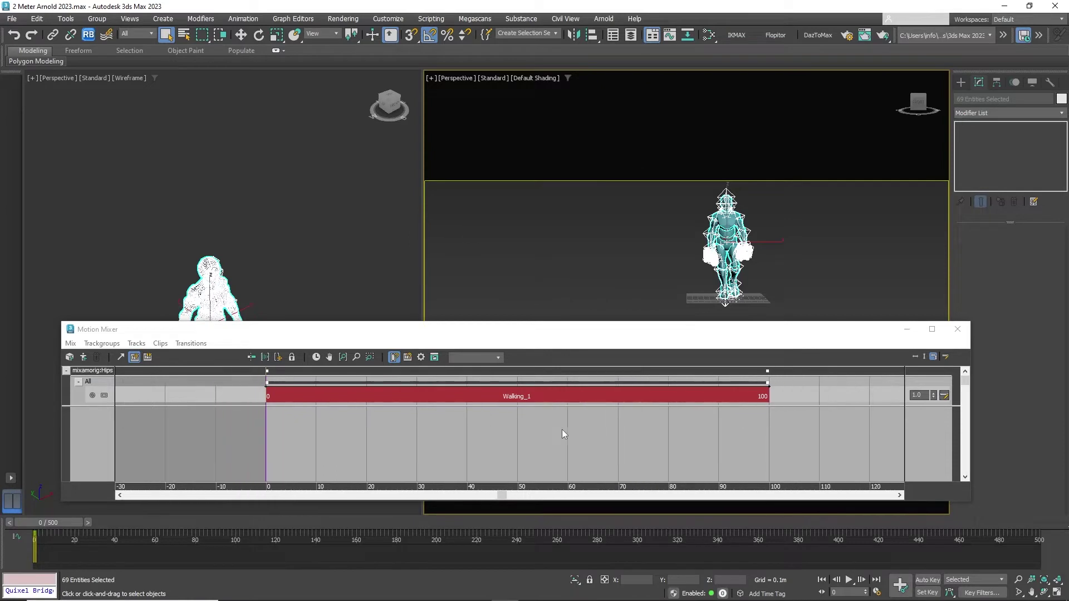
{"action": "scroll", "coordinate": [562, 433], "scroll_direction": "down", "scroll_amount": 2}
Add a layer track below the walk and load Jump.xaf onto it as Jump_1.
{"action": "right_click", "coordinate": [716, 393]}
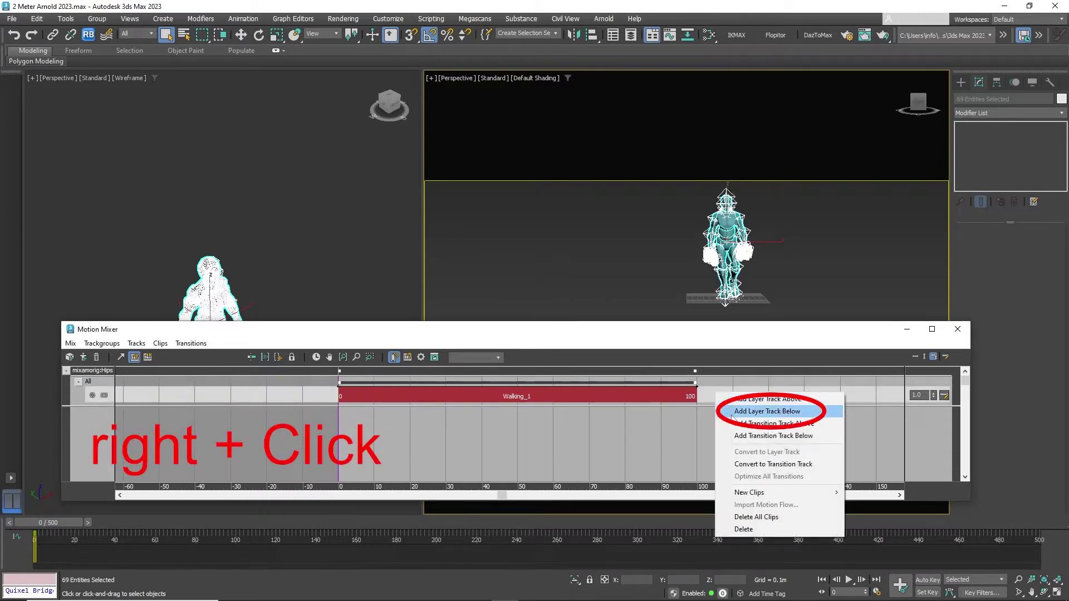
{"action": "left_click", "coordinate": [734, 413]}
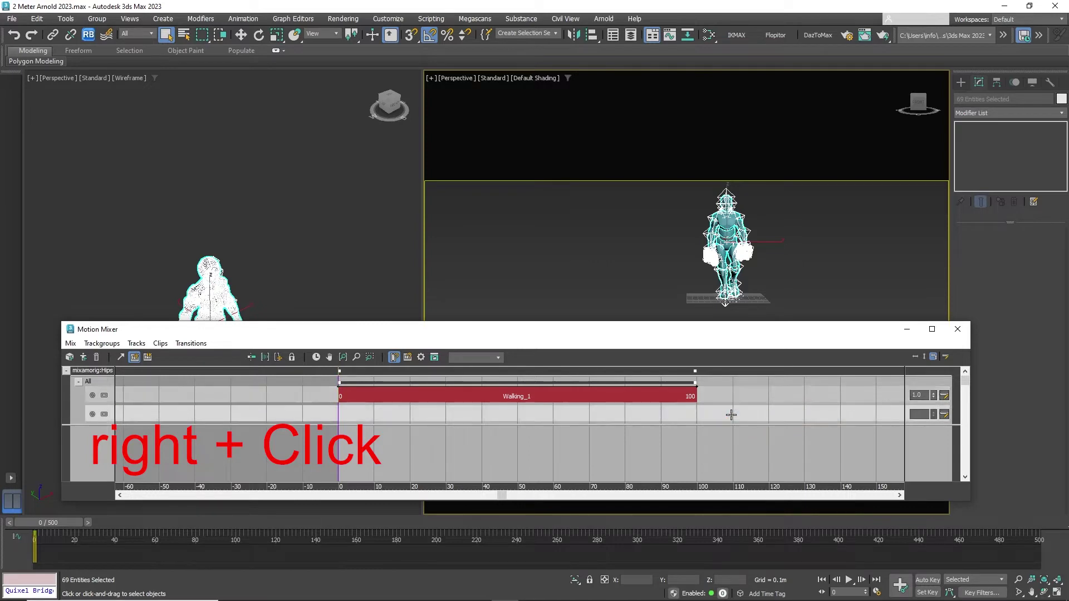
{"action": "right_click", "coordinate": [733, 418]}
{"action": "mouse_move", "coordinate": [782, 518]}
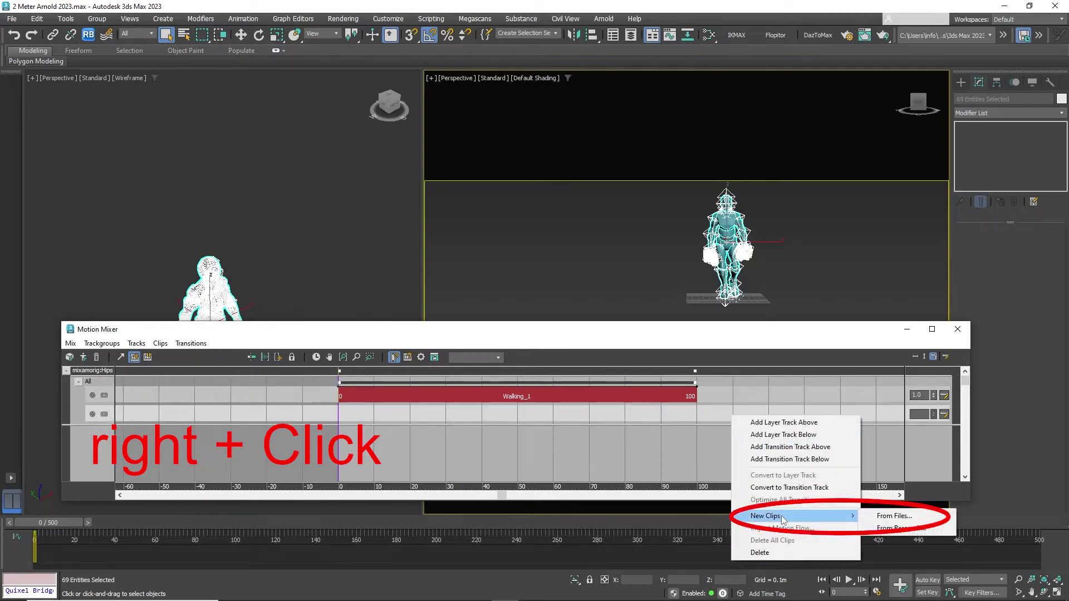
{"action": "left_click", "coordinate": [884, 517]}
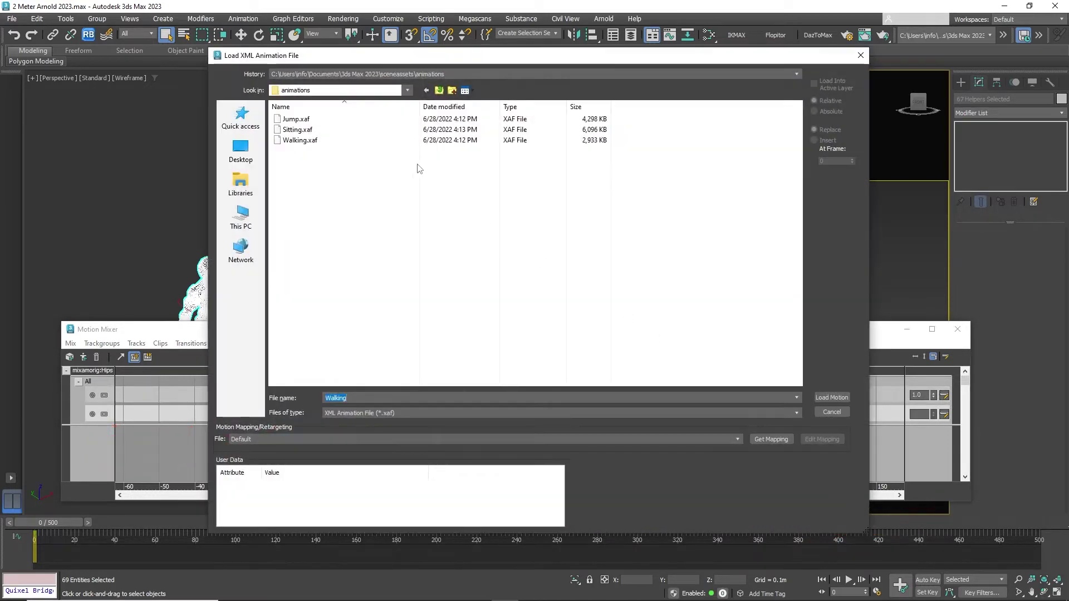
{"action": "left_click", "coordinate": [341, 119]}
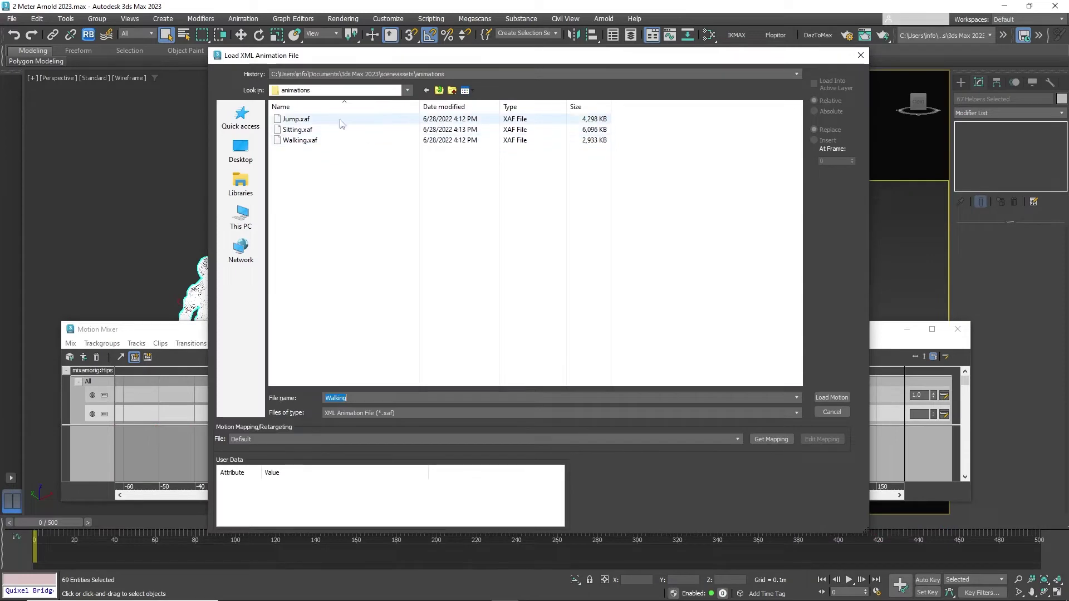
{"action": "left_click", "coordinate": [831, 397]}
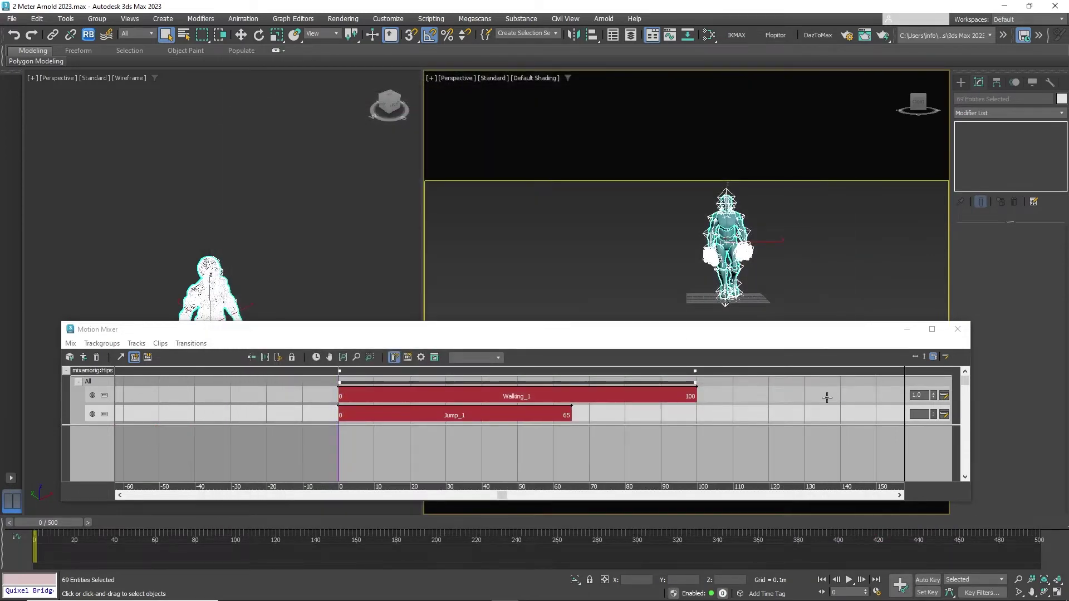
Move Jump_1 to start at frame 100 and replay the walk-to-jump transition around frames 76–78.
{"action": "left_click_drag", "start_coordinate": [435, 415], "coordinate": [798, 409]}
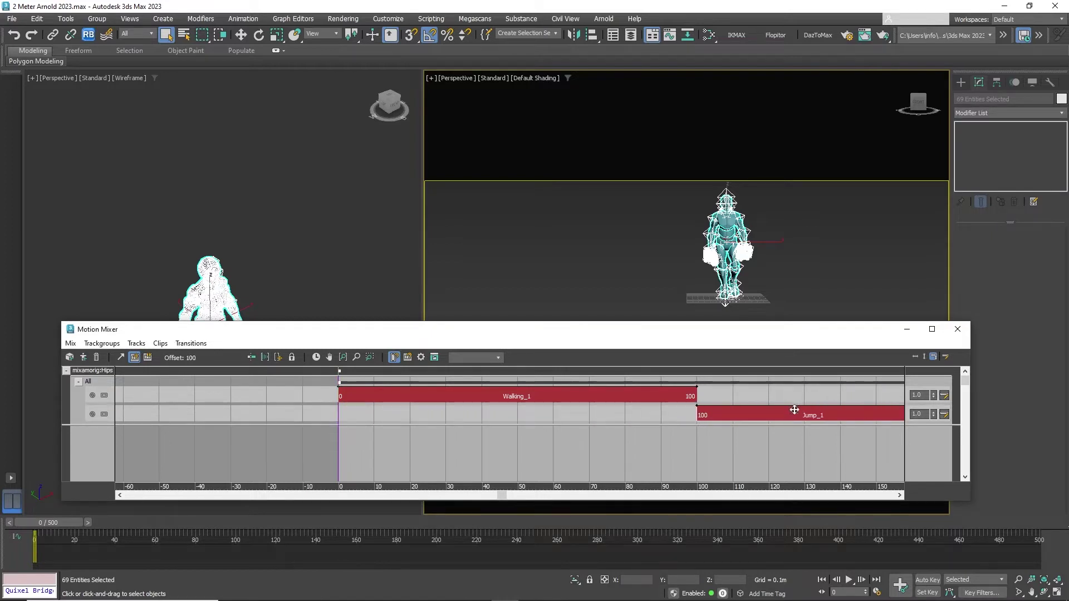
{"action": "left_click", "coordinate": [848, 580]}
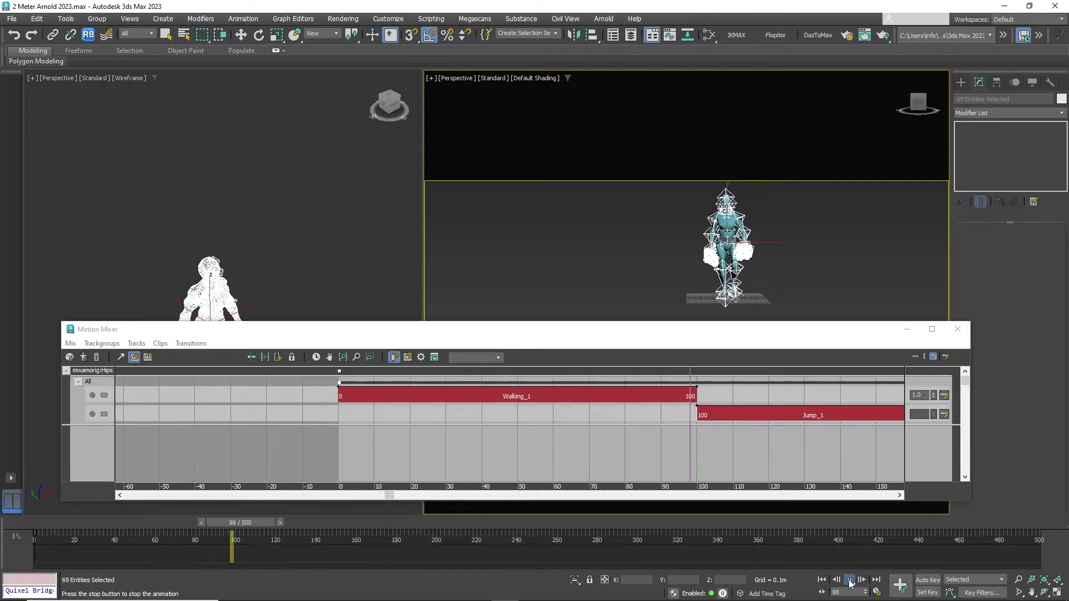
{"action": "left_click", "coordinate": [849, 581]}
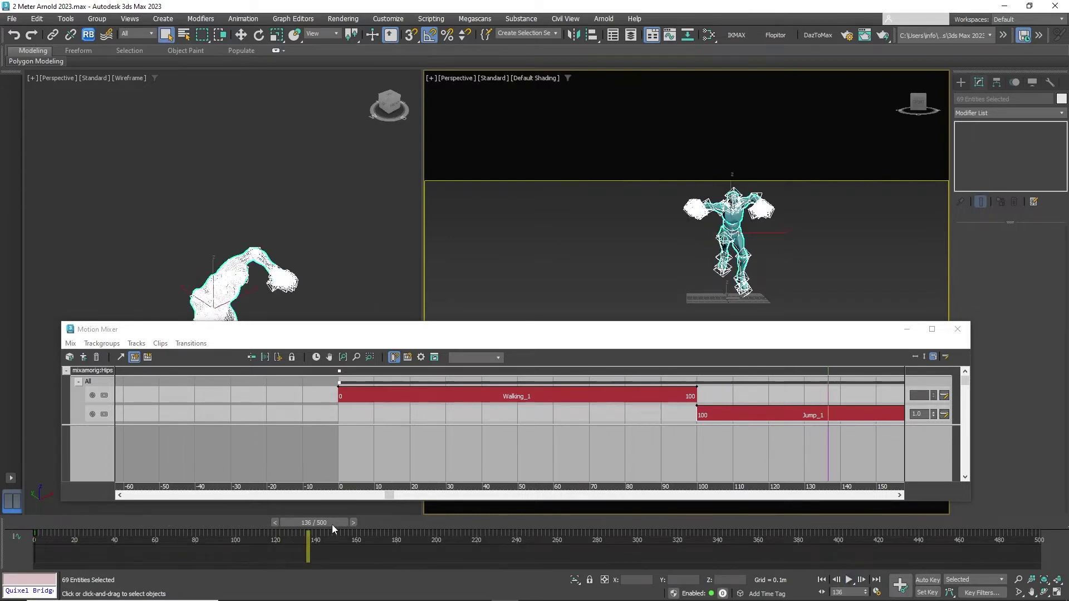
{"action": "left_click_drag", "start_coordinate": [332, 524], "coordinate": [212, 525]}
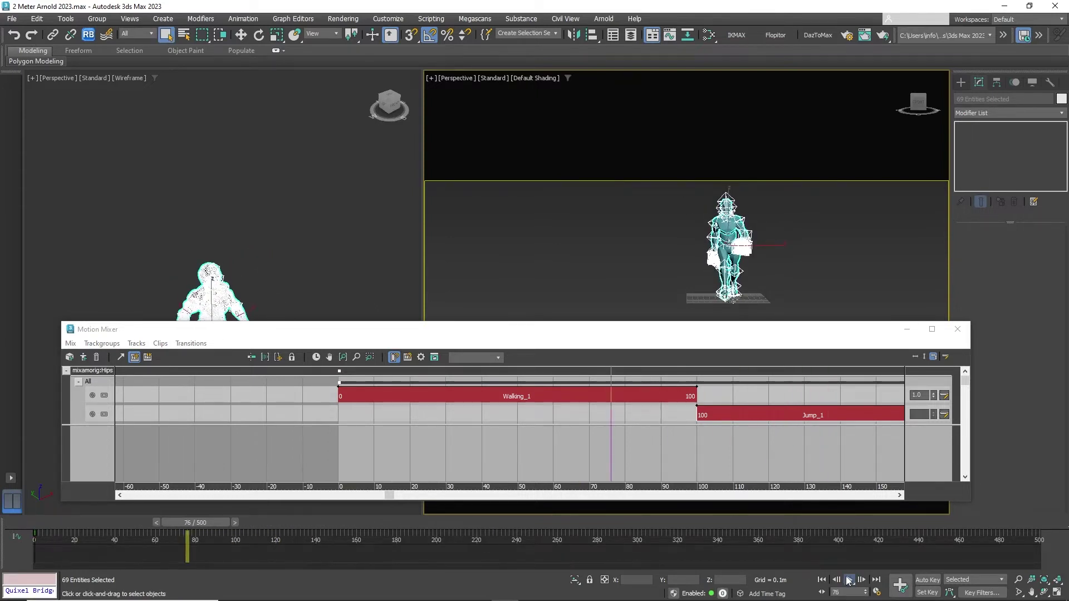
{"action": "left_click", "coordinate": [849, 581]}
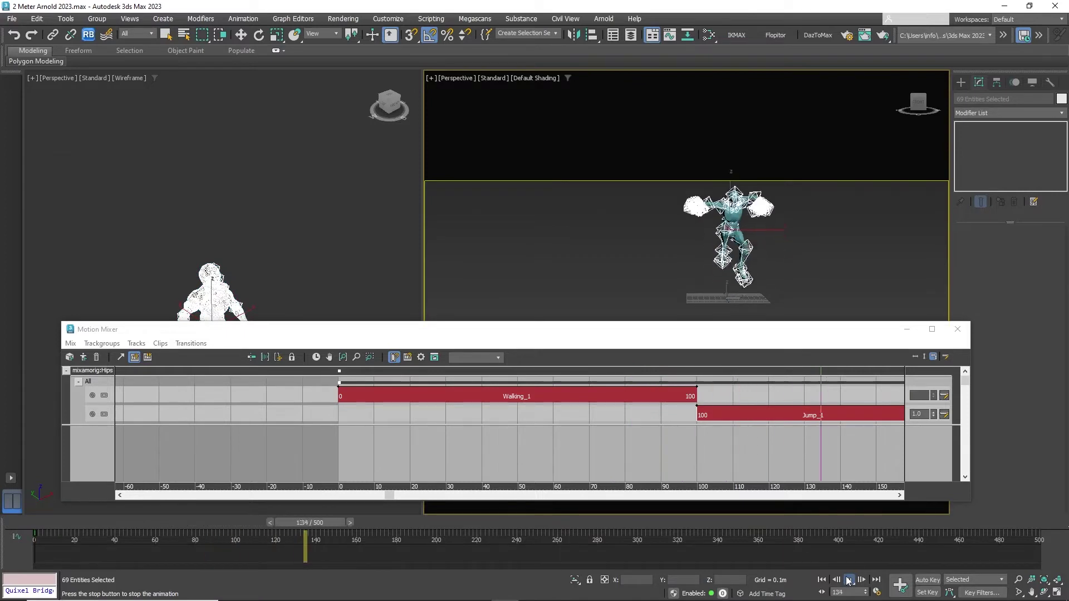
{"action": "left_click", "coordinate": [849, 581]}
{"action": "left_click_drag", "start_coordinate": [315, 523], "coordinate": [192, 511]}
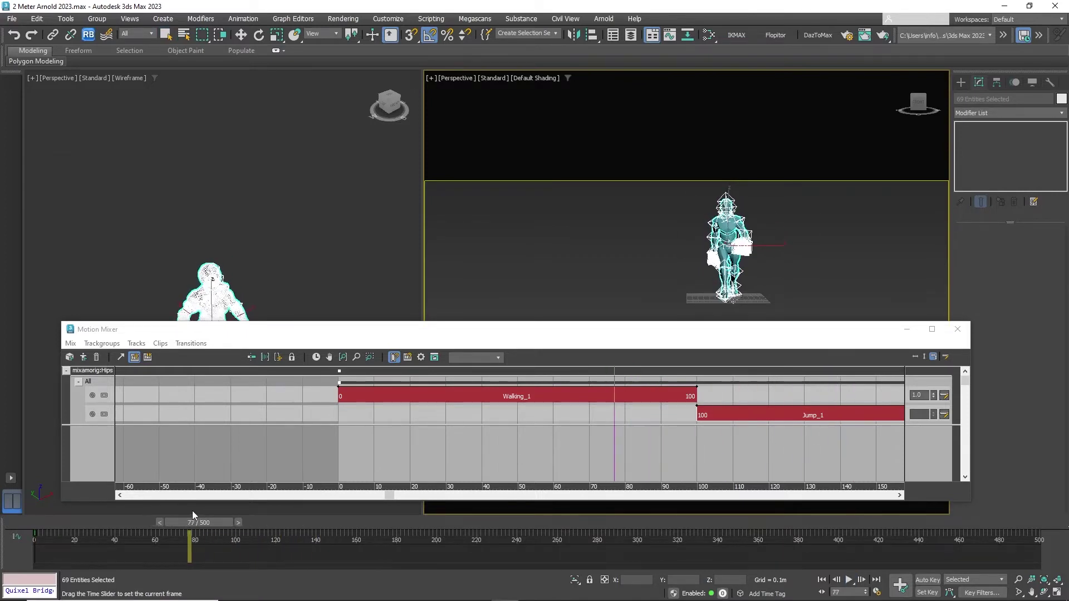
Select Jump_1 and show the weight curve on its track.
{"action": "left_click", "coordinate": [944, 418]}
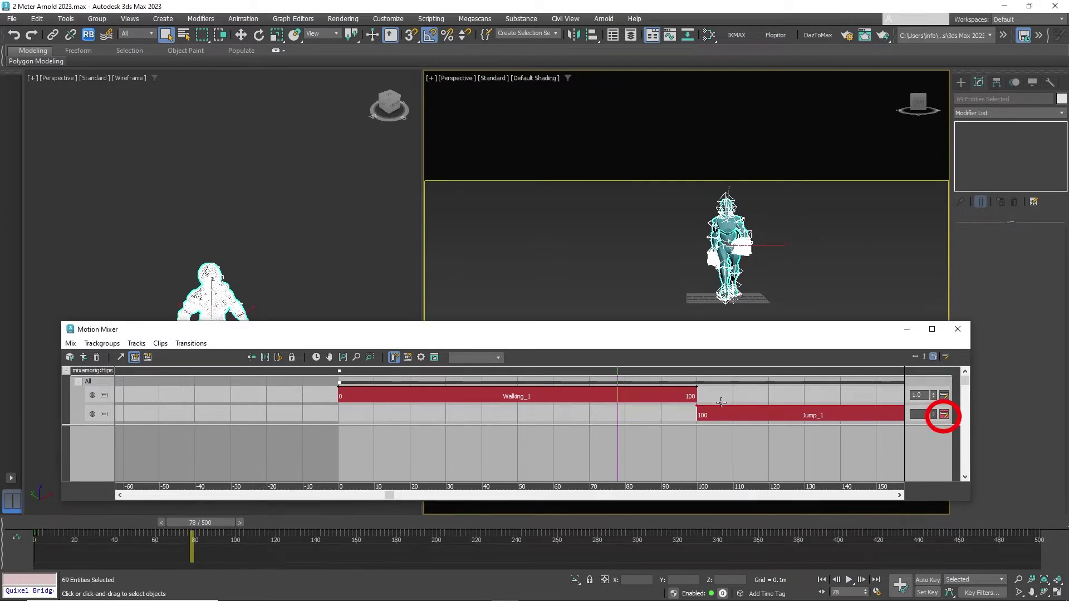
{"action": "scroll", "coordinate": [730, 406], "scroll_direction": "up", "scroll_amount": 5}
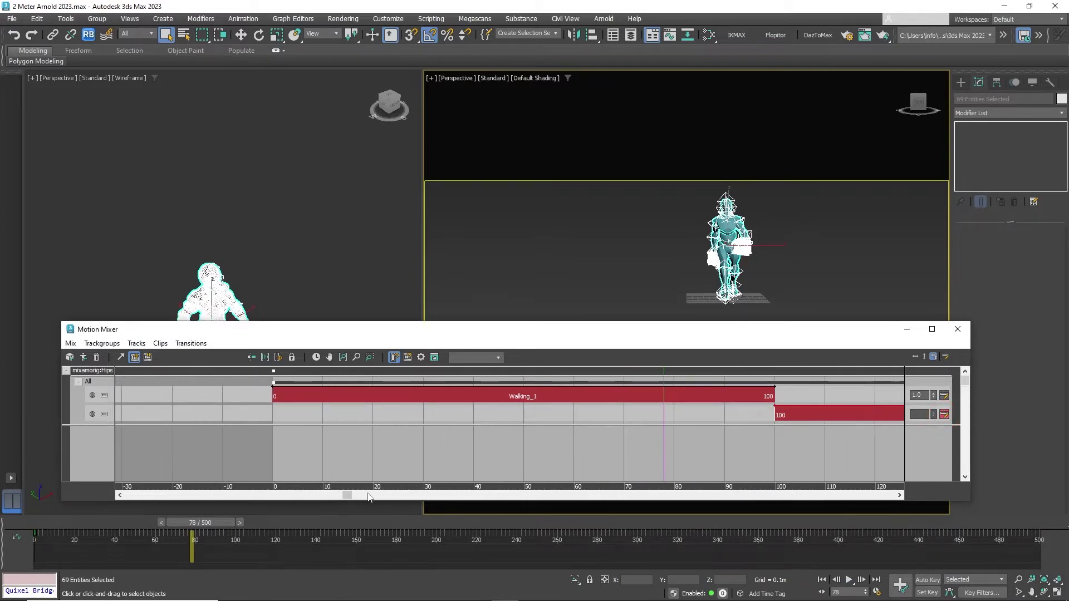
{"action": "left_click_drag", "start_coordinate": [350, 498], "coordinate": [517, 493]}
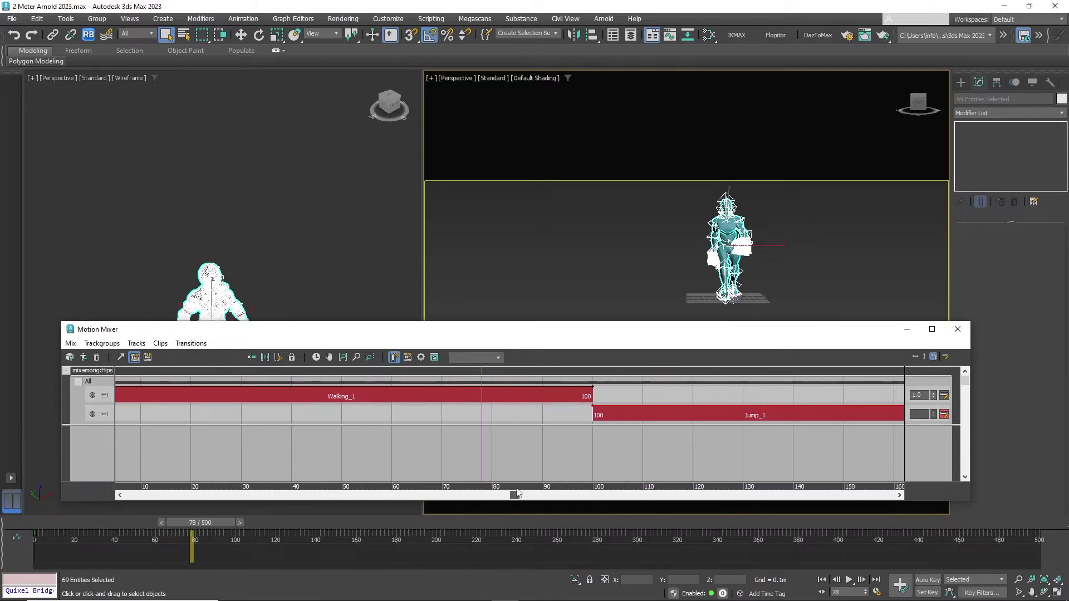
{"action": "left_click", "coordinate": [622, 407]}
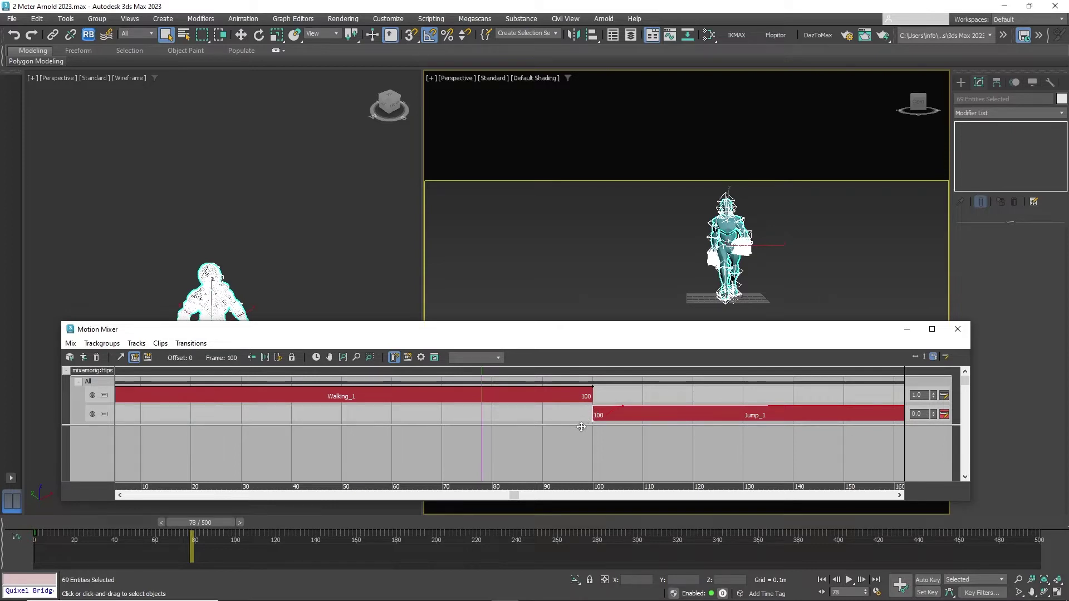
{"action": "left_click", "coordinate": [945, 414]}
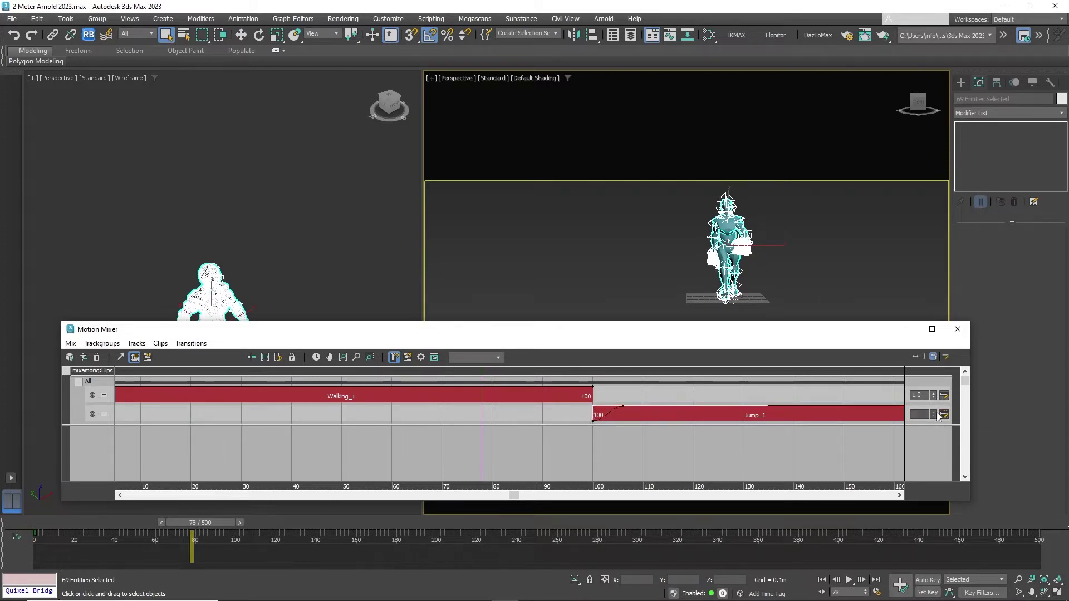
Start Jump_1 at frame 94 to overlap the walk, play the blend, and return to frame 68.
{"action": "left_click_drag", "start_coordinate": [735, 415], "coordinate": [704, 416]}
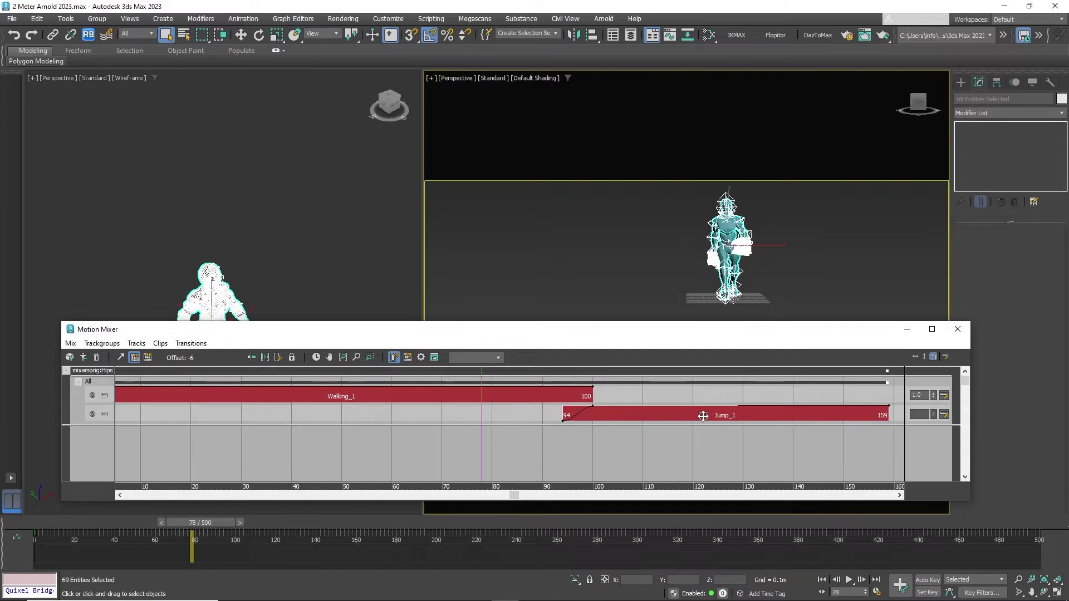
{"action": "left_click_drag", "start_coordinate": [480, 444], "coordinate": [563, 440]}
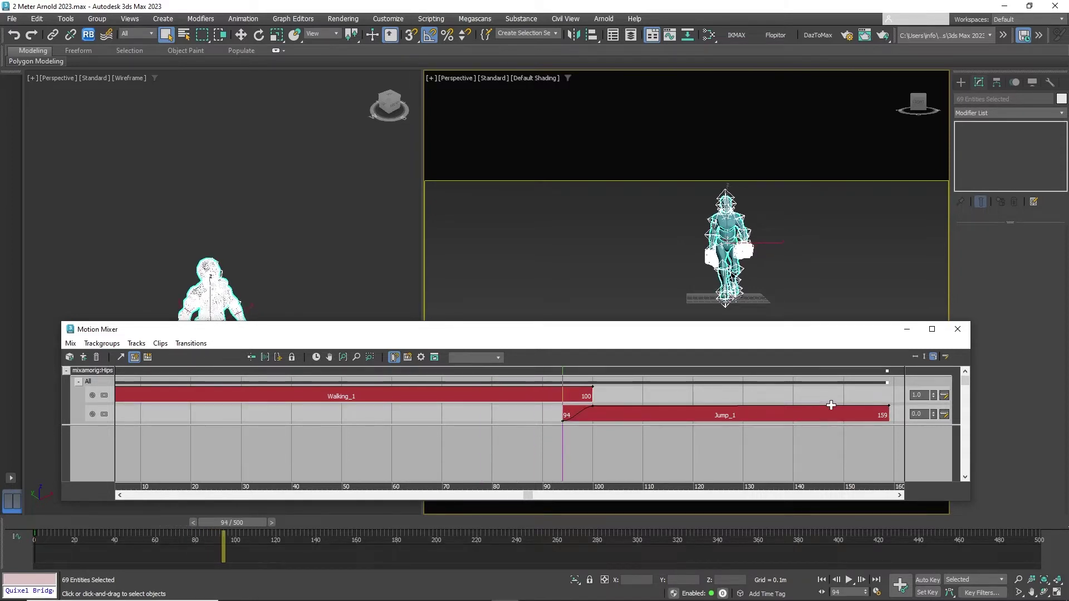
{"action": "left_click", "coordinate": [944, 398]}
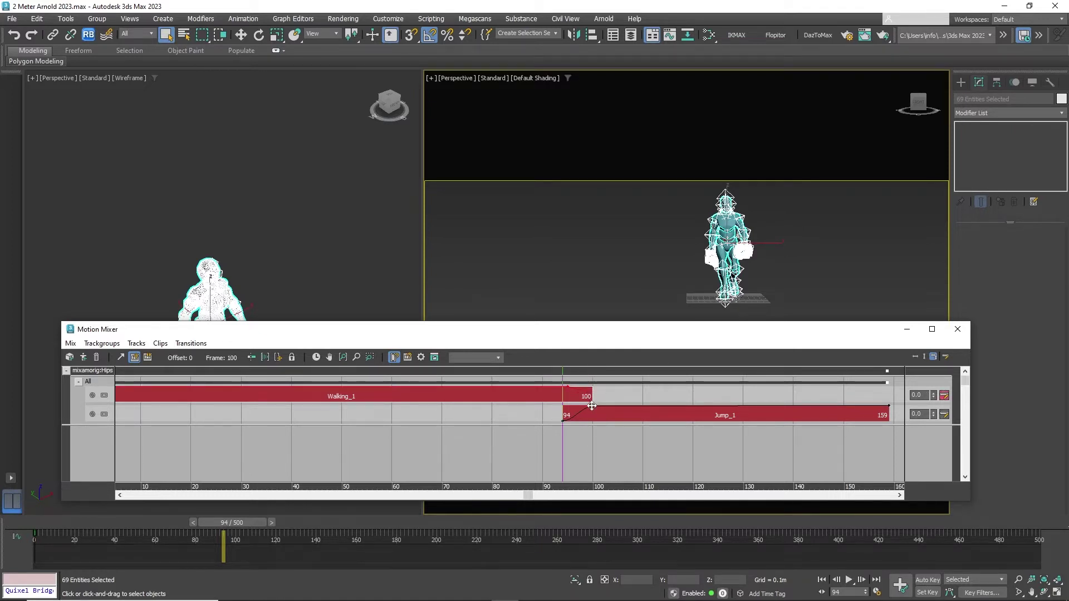
{"action": "left_click", "coordinate": [848, 581]}
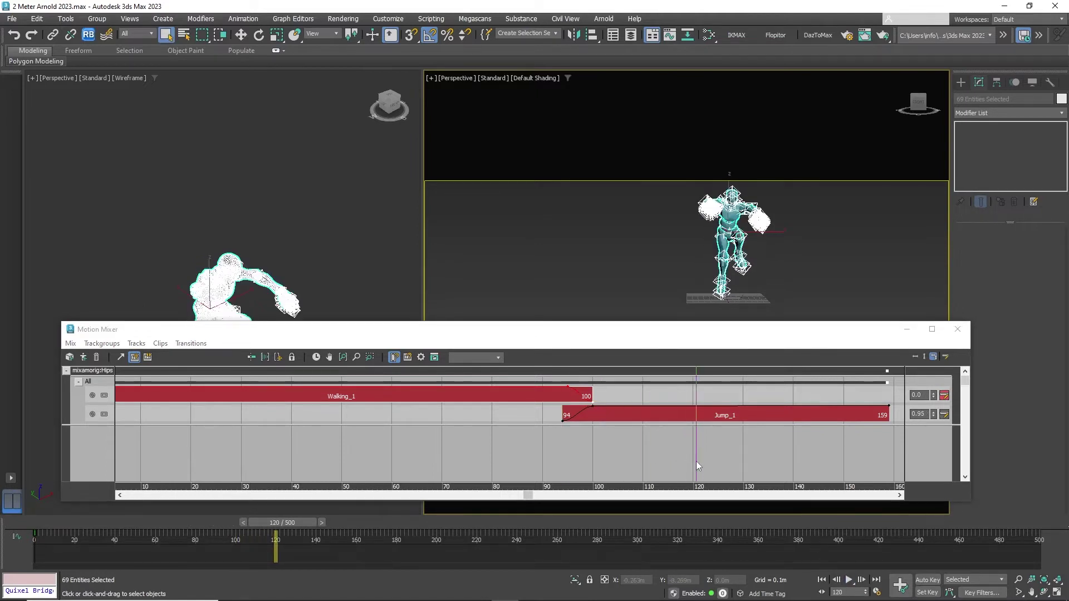
{"action": "left_click_drag", "start_coordinate": [291, 533], "coordinate": [184, 525]}
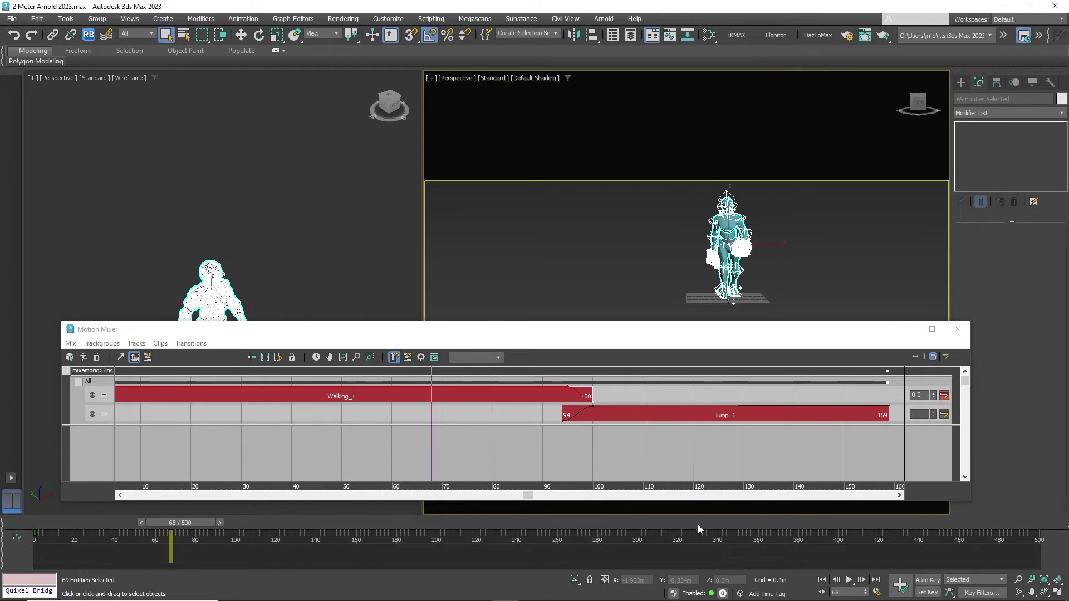
Play the walk-to-jump sequence, stop at frame 151, and return to frame 68.
{"action": "left_click", "coordinate": [851, 581]}
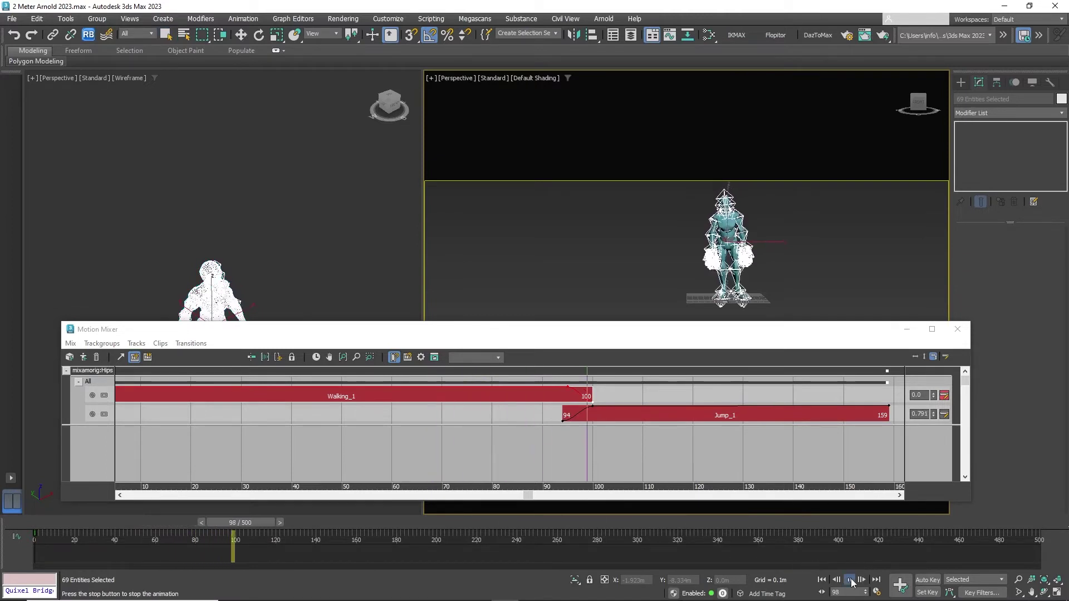
{"action": "left_click", "coordinate": [851, 581]}
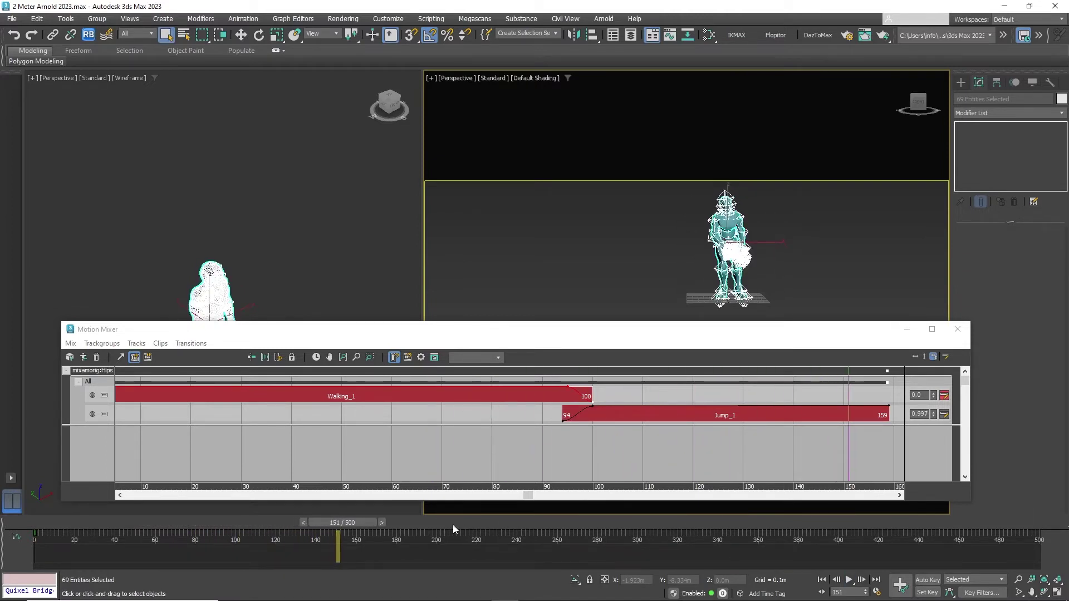
{"action": "left_click_drag", "start_coordinate": [339, 531], "coordinate": [188, 523]}
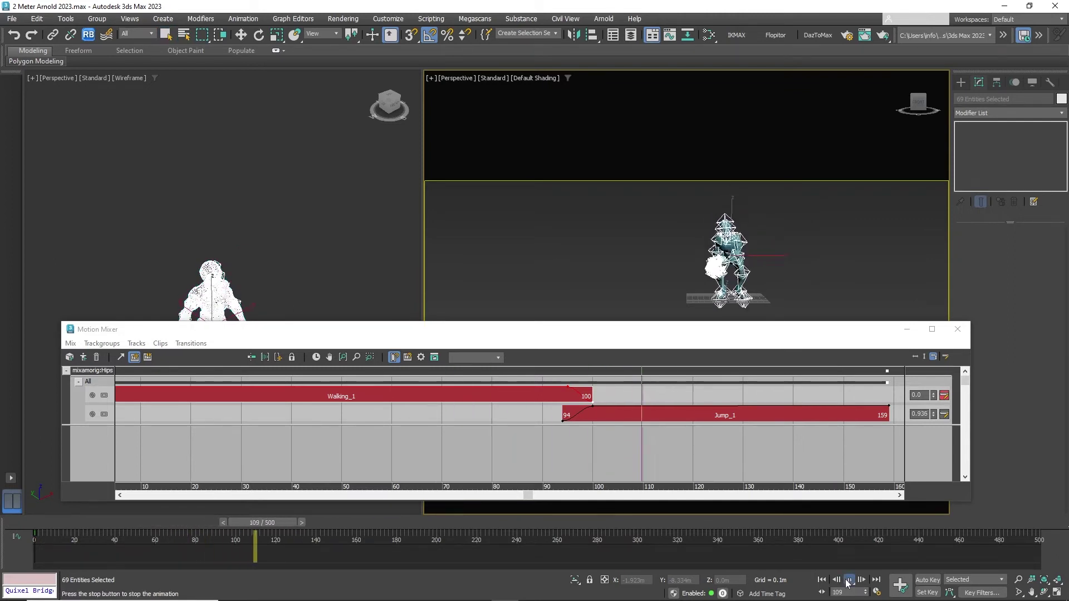
Shift Jump_1 earlier to span frames 90–155 and replay the new timing.
{"action": "left_click", "coordinate": [594, 400]}
{"action": "left_click_drag", "start_coordinate": [656, 422], "coordinate": [635, 410]}
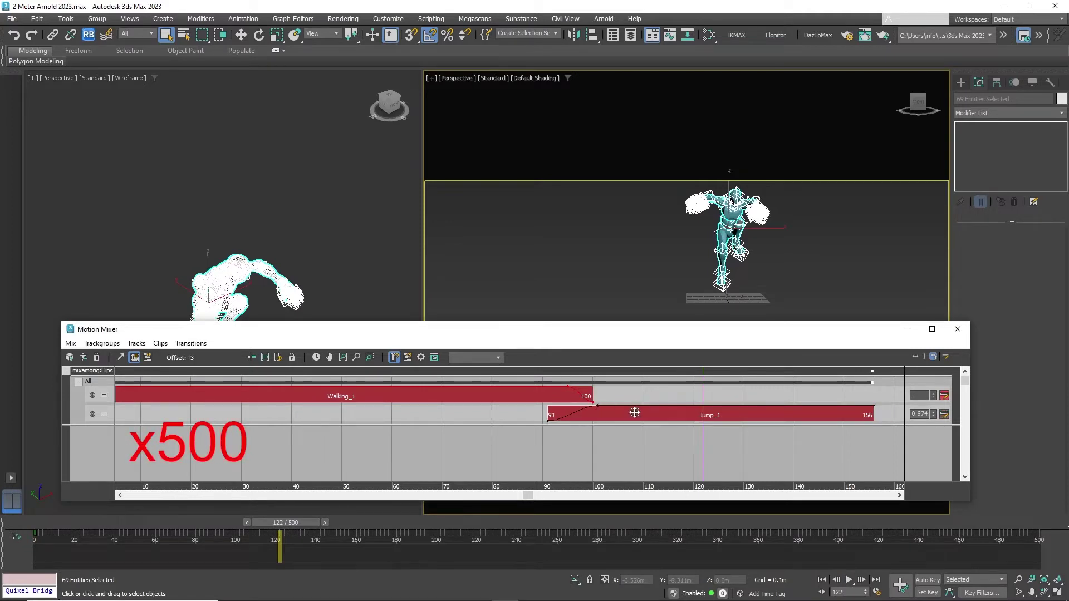
{"action": "left_click", "coordinate": [566, 393]}
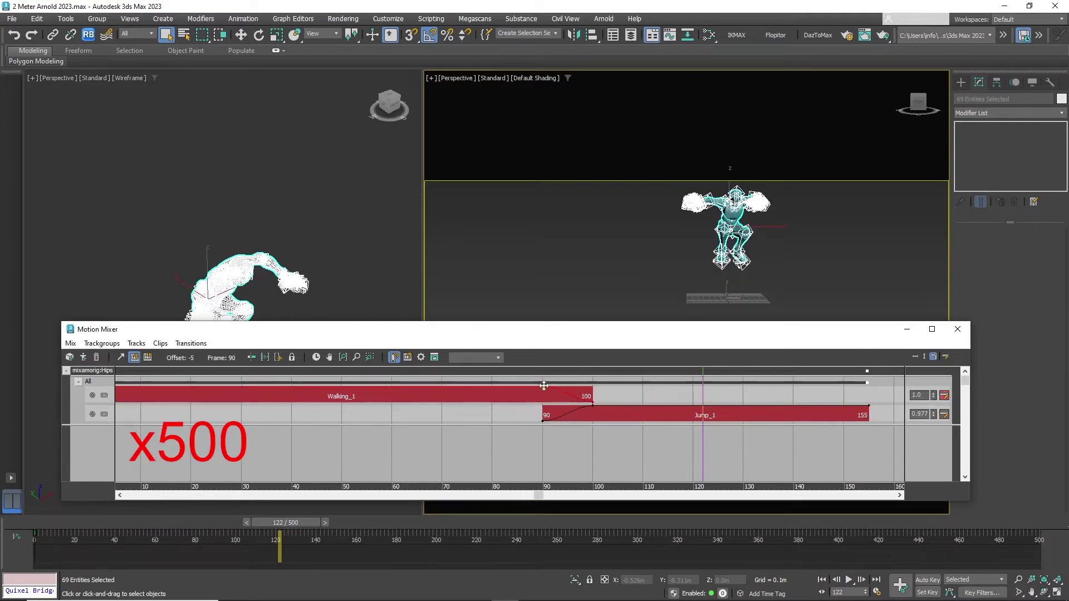
{"action": "left_click", "coordinate": [849, 579]}
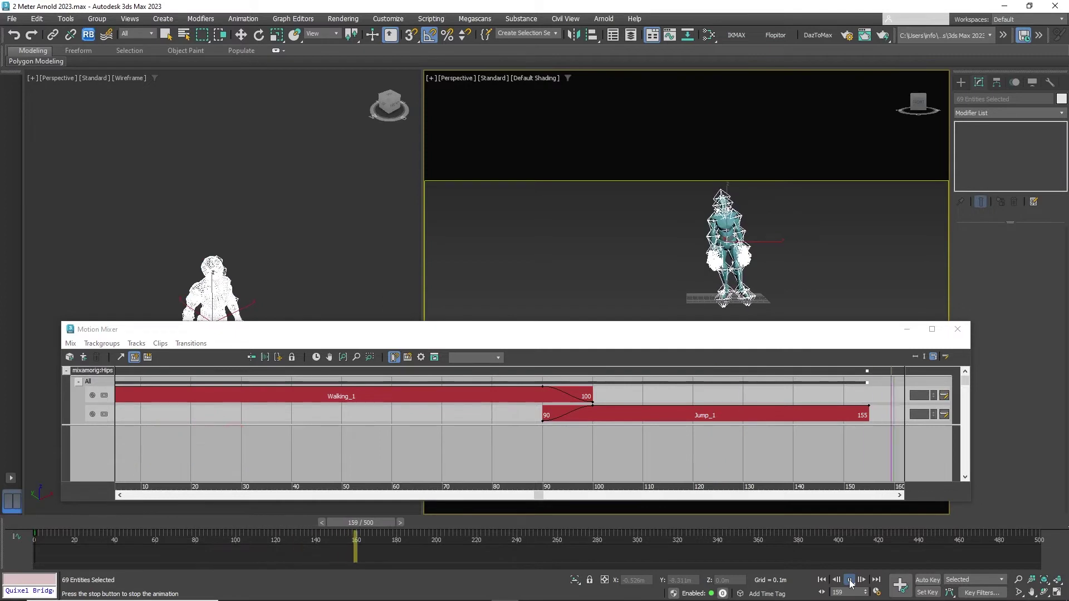
Add a layer track below Jump_1 and load Sitting.xaf into it as Sitting_1.
{"action": "right_click", "coordinate": [877, 412]}
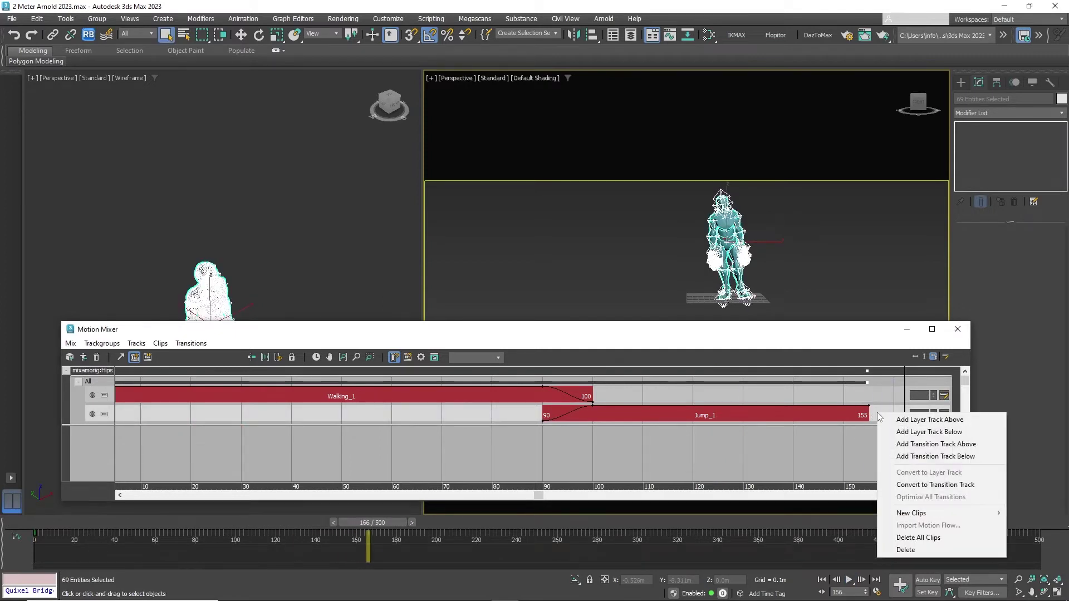
{"action": "left_click", "coordinate": [917, 435]}
{"action": "right_click", "coordinate": [829, 440]}
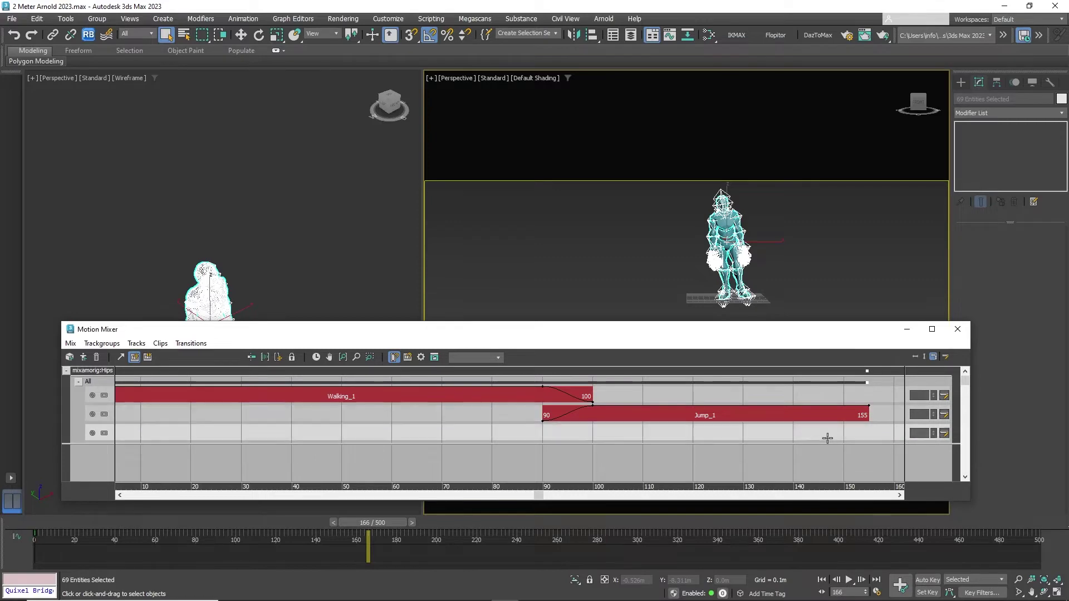
{"action": "mouse_move", "coordinate": [868, 539]}
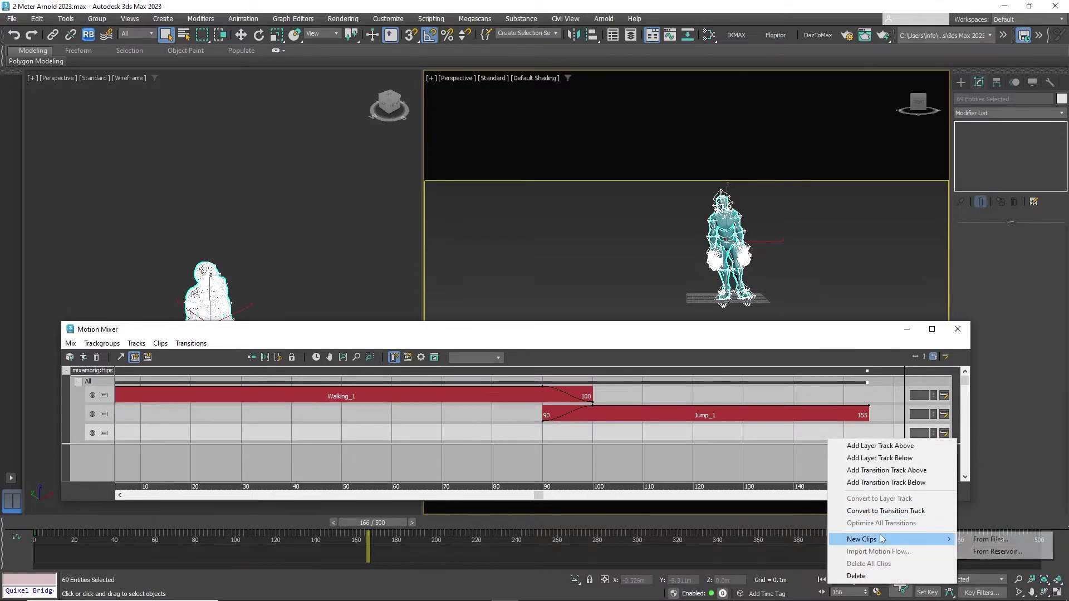
{"action": "left_click", "coordinate": [979, 538]}
{"action": "left_click", "coordinate": [299, 129]}
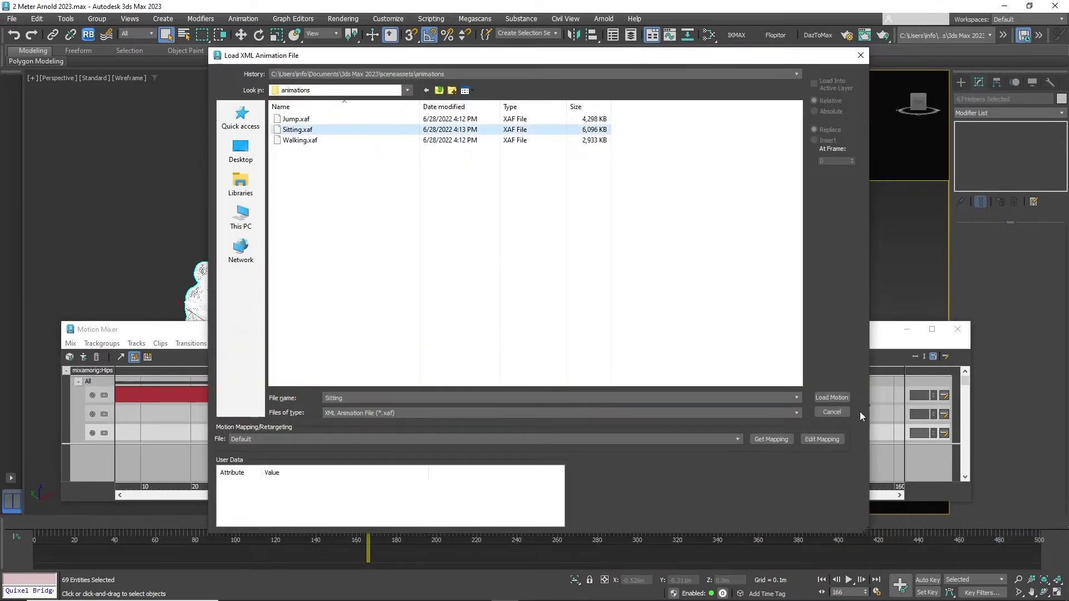
{"action": "left_click", "coordinate": [832, 397]}
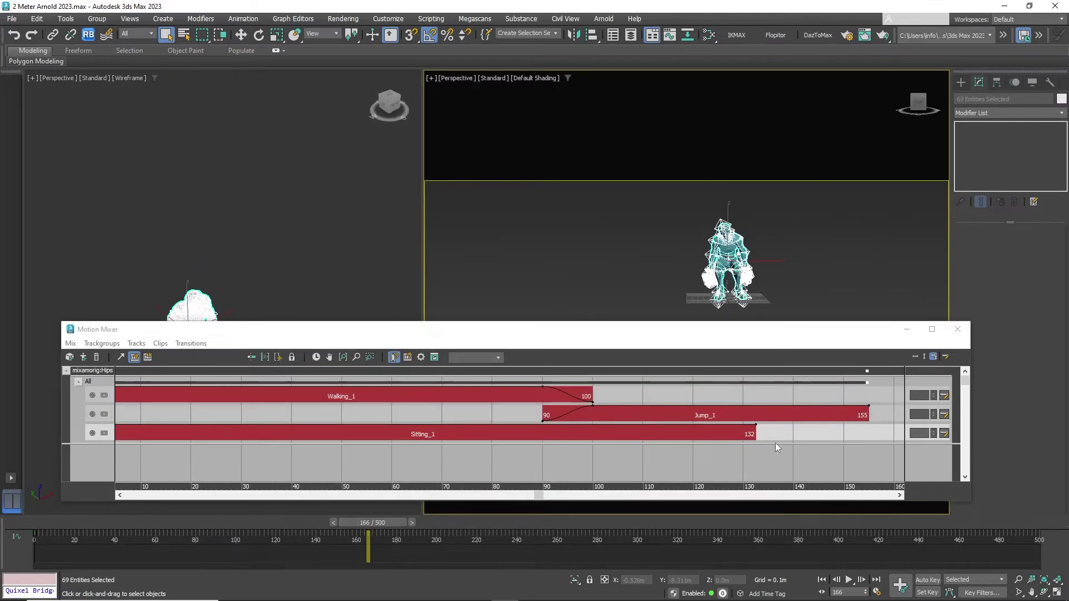
Stretch Jump_1 to end at frame 200 and place Sitting_1 starting at frame 200.
{"action": "scroll", "coordinate": [516, 450], "scroll_direction": "down", "scroll_amount": 5}
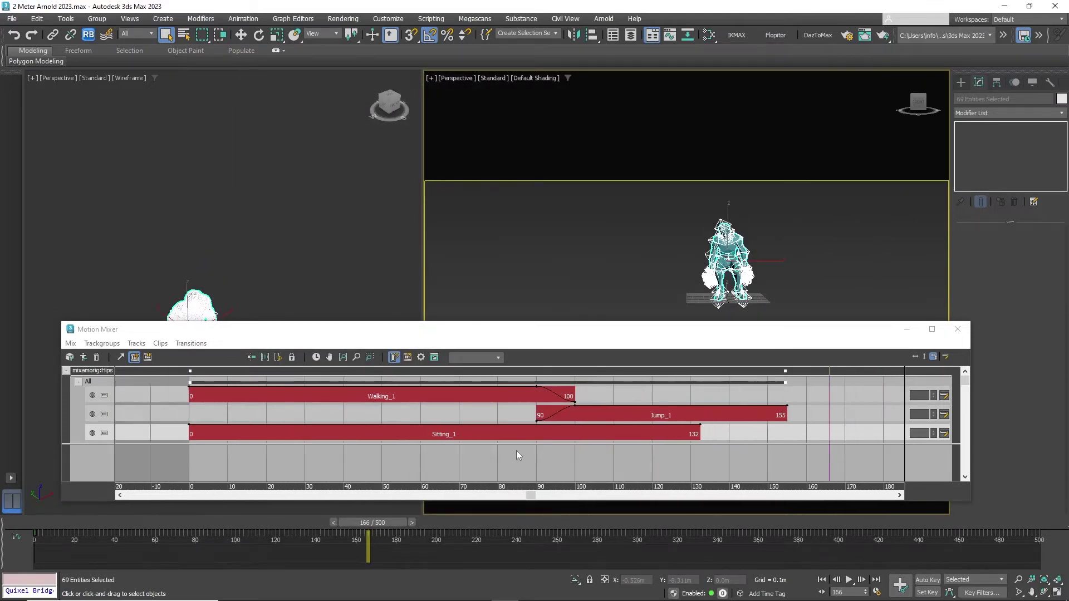
{"action": "left_click_drag", "start_coordinate": [293, 432], "coordinate": [715, 431]}
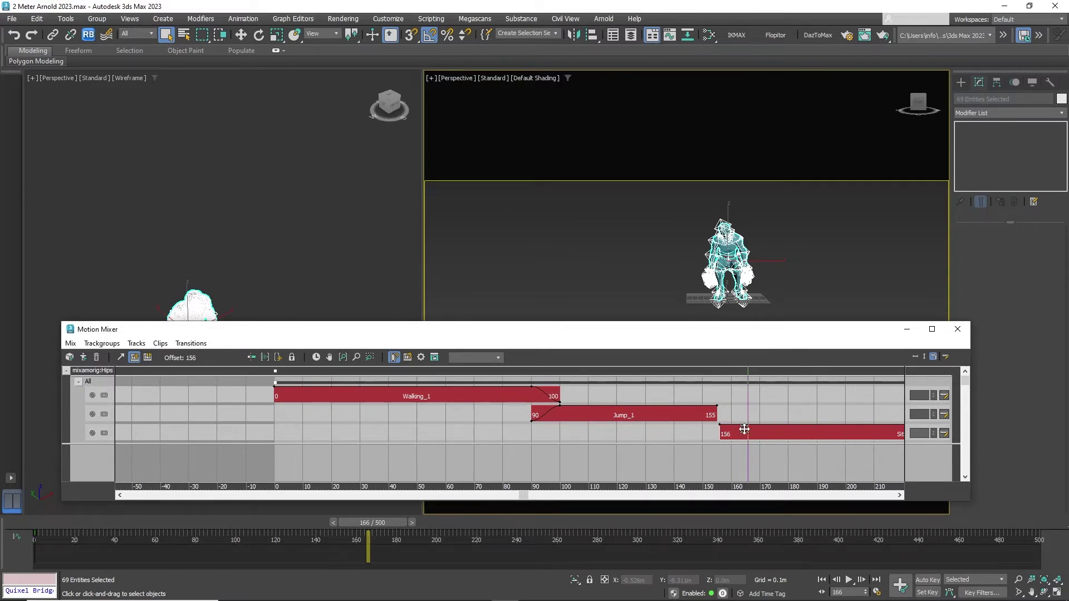
{"action": "left_click_drag", "start_coordinate": [748, 431], "coordinate": [782, 412]}
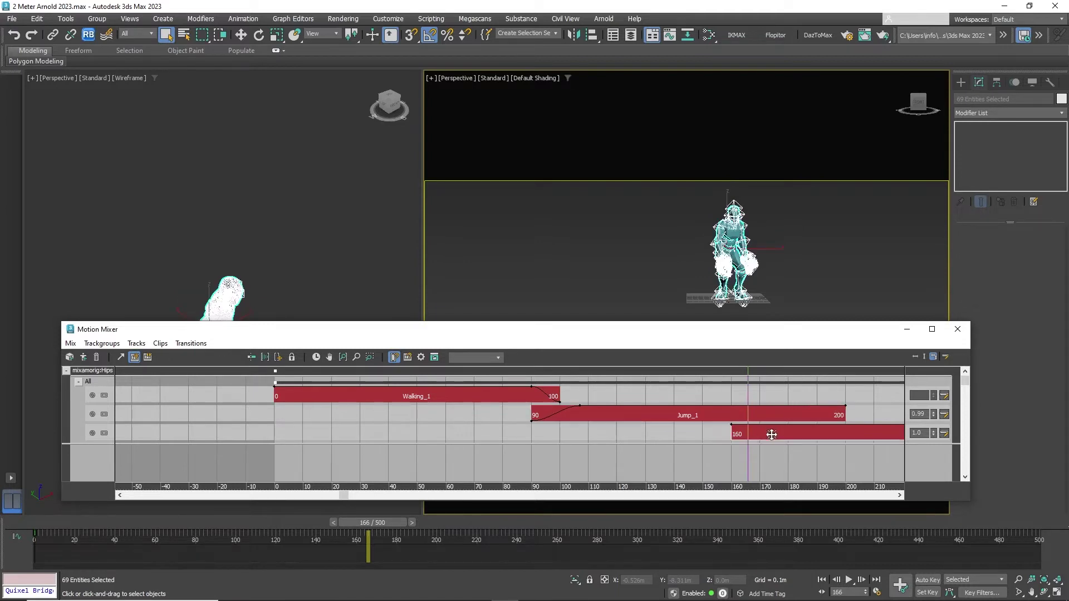
{"action": "left_click_drag", "start_coordinate": [771, 434], "coordinate": [875, 428]}
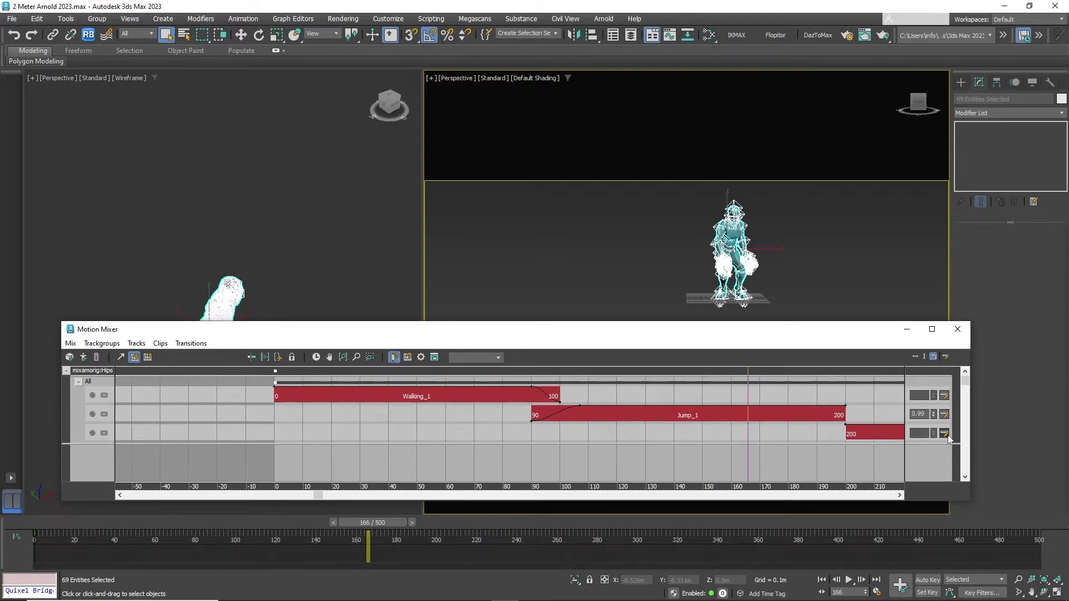
Show the whole Sitting_1 clip, play the walk-jump-sit sequence, and return near frame 200.
{"action": "middle_click_drag", "start_coordinate": [798, 495], "coordinate": [545, 474], "text": "ctrl+alt"}
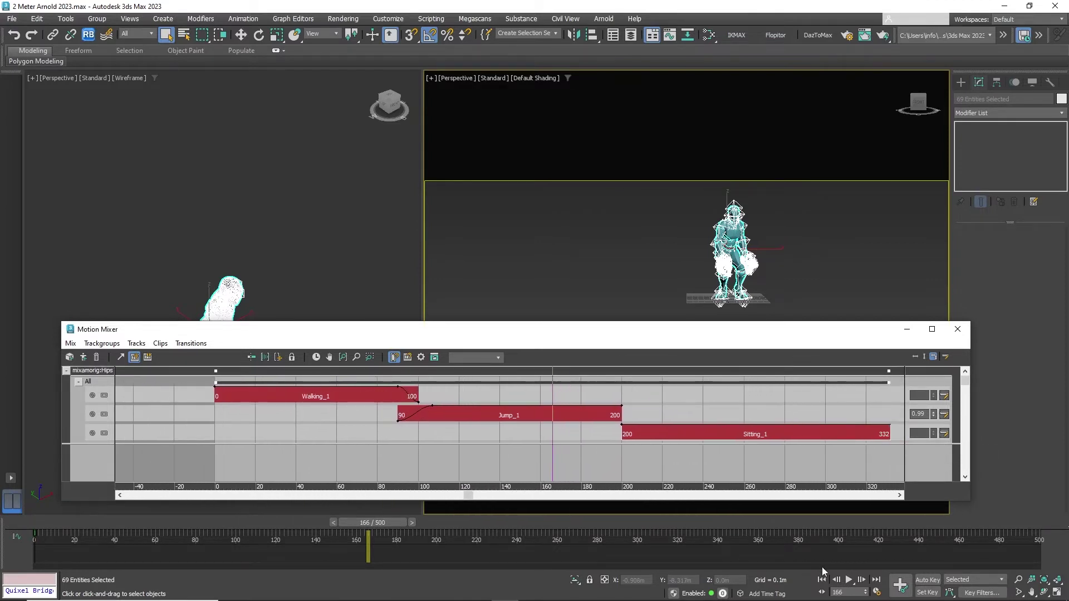
{"action": "left_click", "coordinate": [850, 580]}
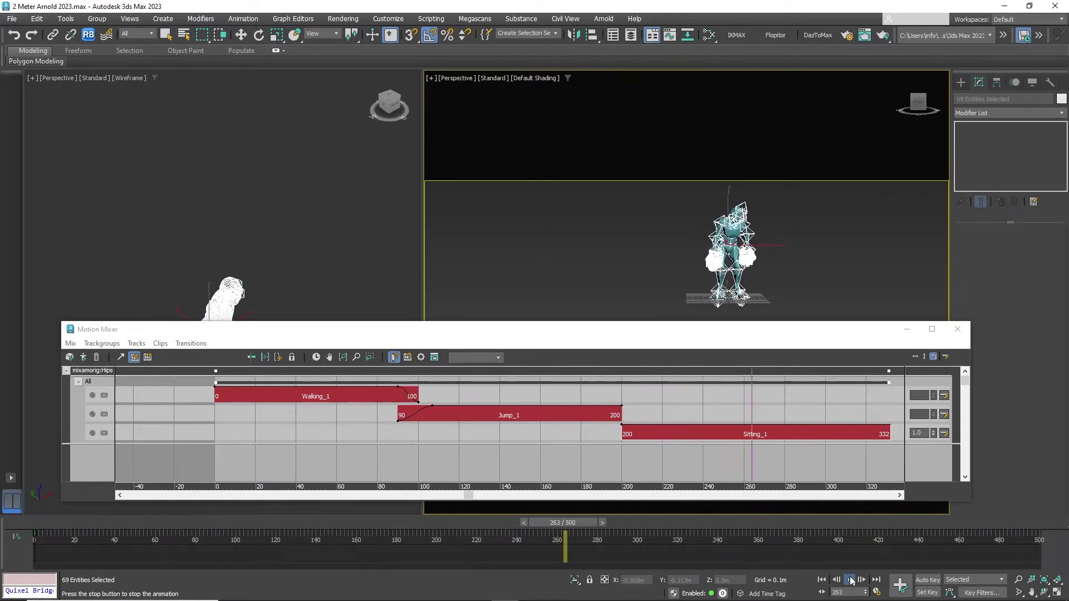
{"action": "left_click", "coordinate": [850, 581]}
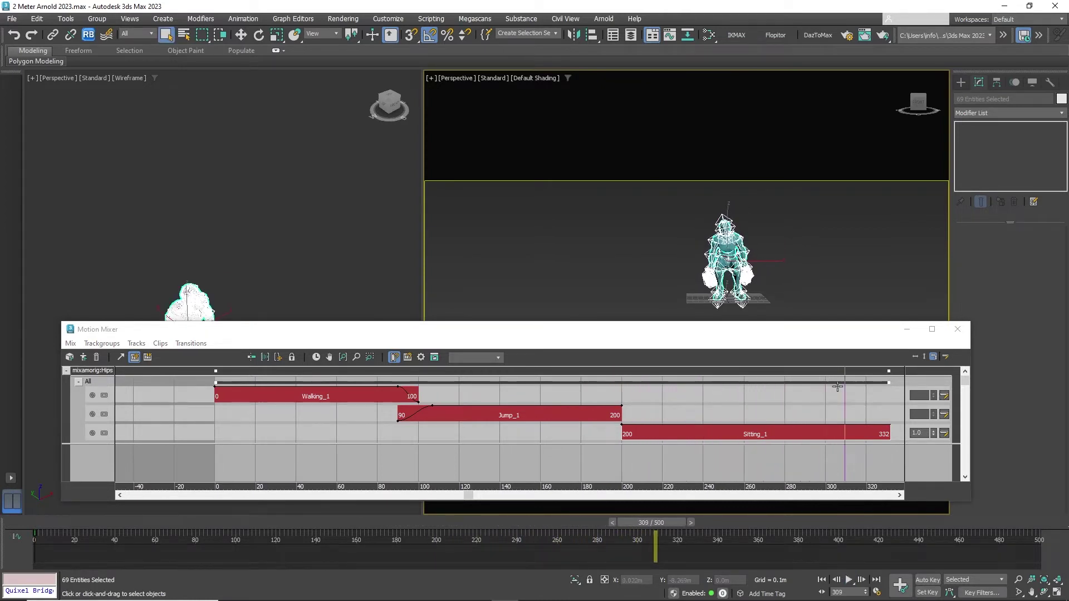
{"action": "left_click_drag", "start_coordinate": [845, 372], "coordinate": [648, 403]}
{"action": "scroll", "coordinate": [654, 441], "scroll_direction": "up", "scroll_amount": 2}
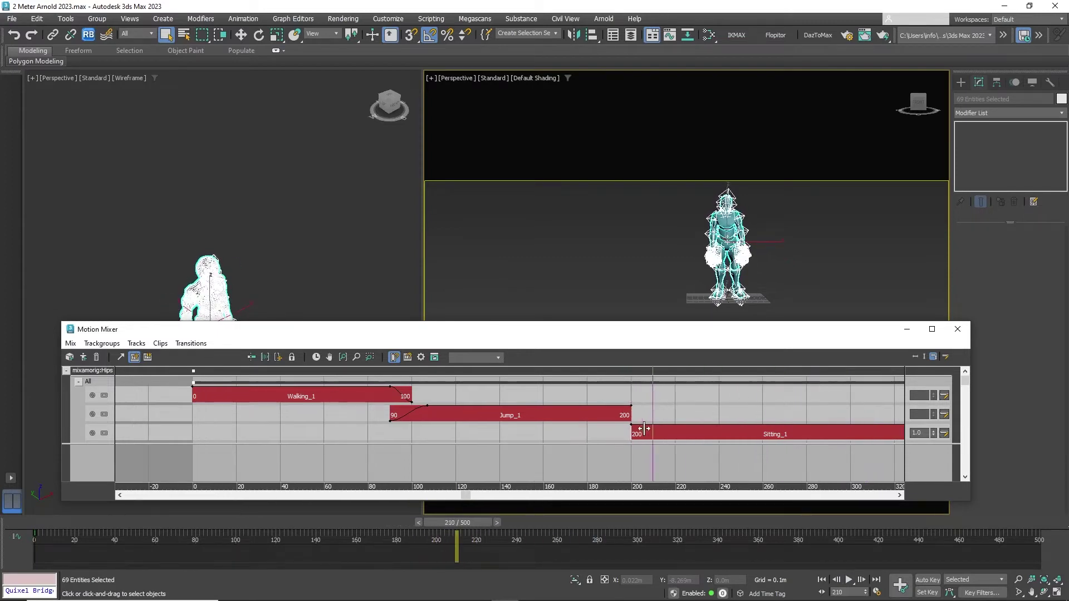
{"action": "scroll", "coordinate": [655, 443], "scroll_direction": "up", "scroll_amount": 2}
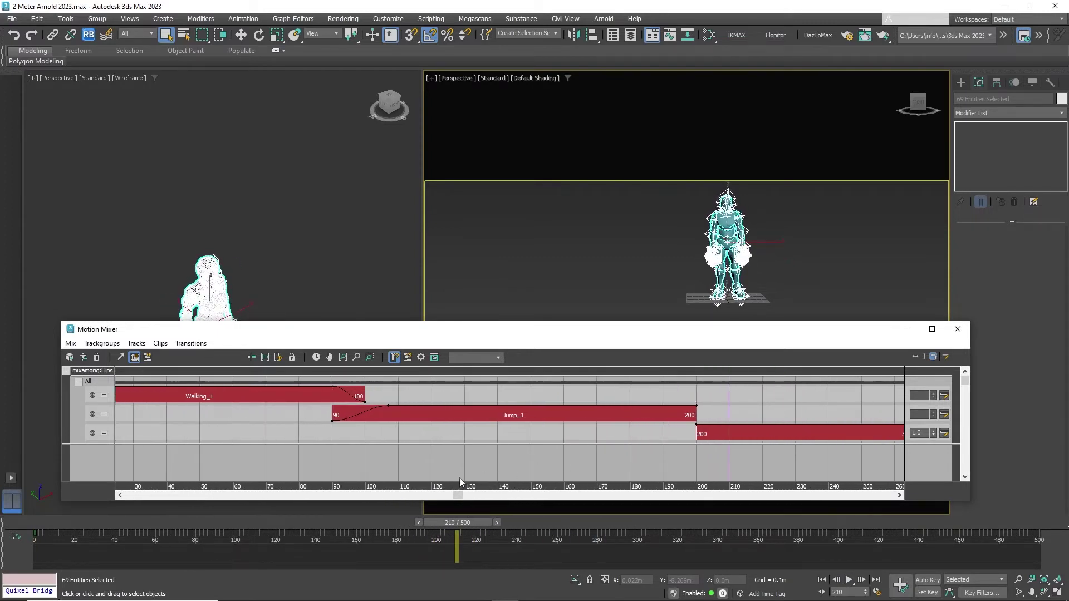
Preview playback from about frame 205 and hide the grey gap block before Sitting_1.
{"action": "left_click_drag", "start_coordinate": [460, 494], "coordinate": [518, 489]}
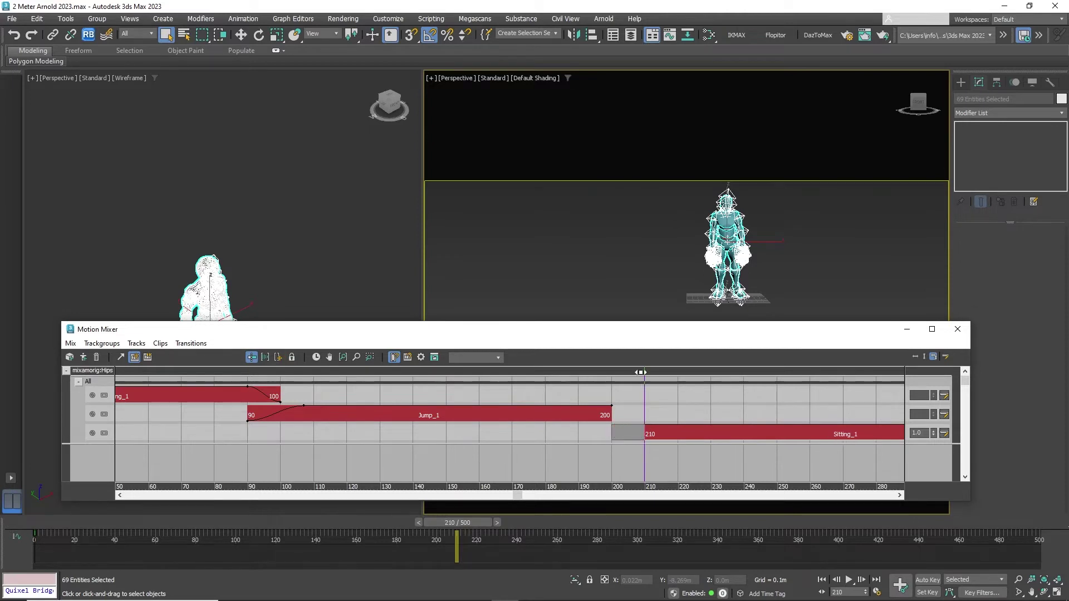
{"action": "left_click_drag", "start_coordinate": [644, 386], "coordinate": [627, 387]}
{"action": "left_click", "coordinate": [848, 579]}
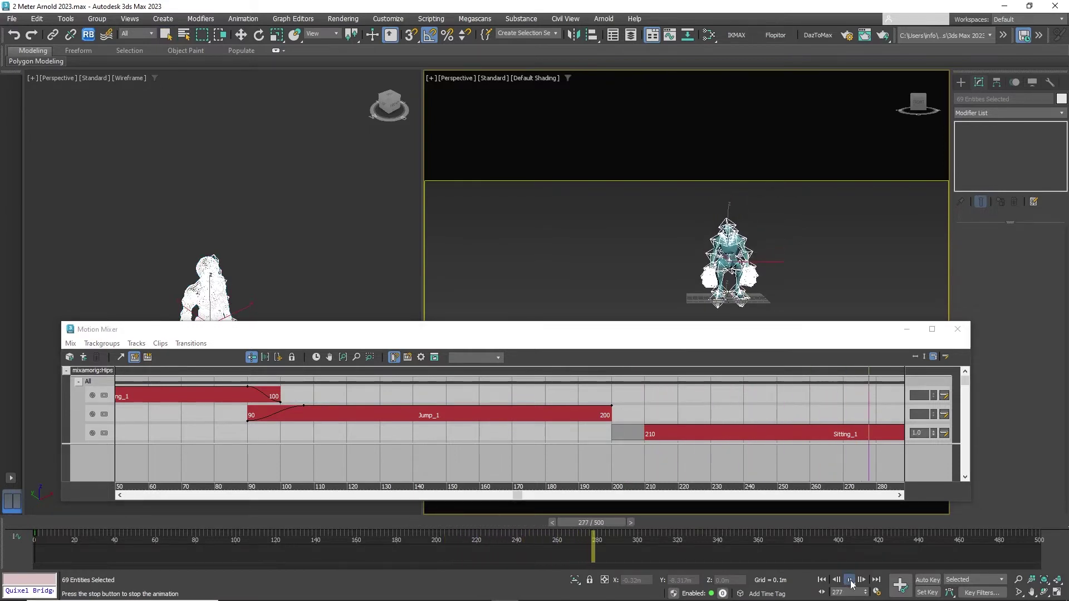
{"action": "left_click", "coordinate": [849, 579]}
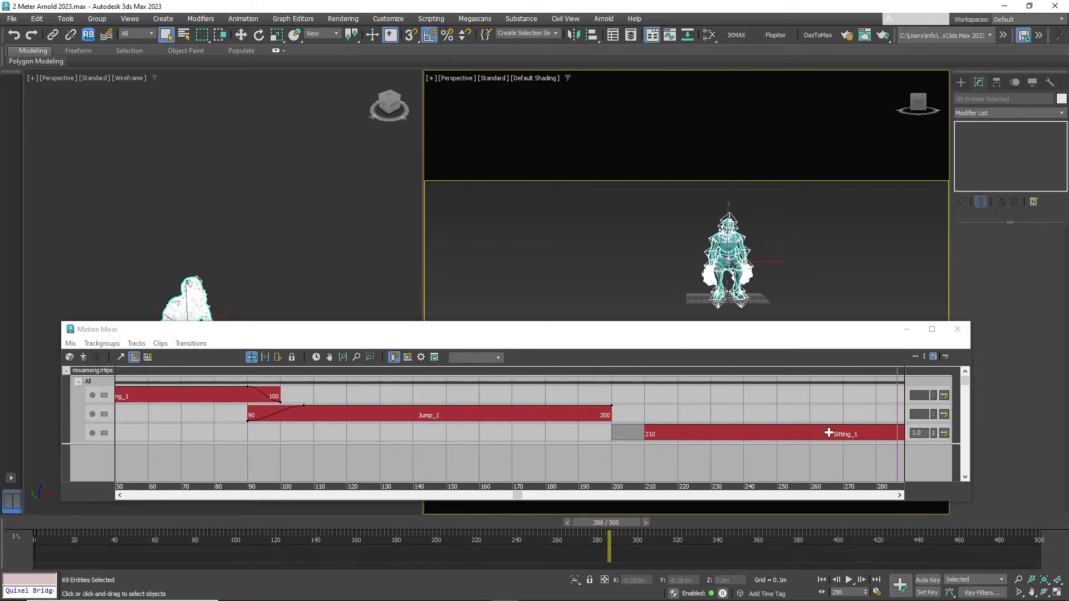
{"action": "left_click", "coordinate": [252, 359]}
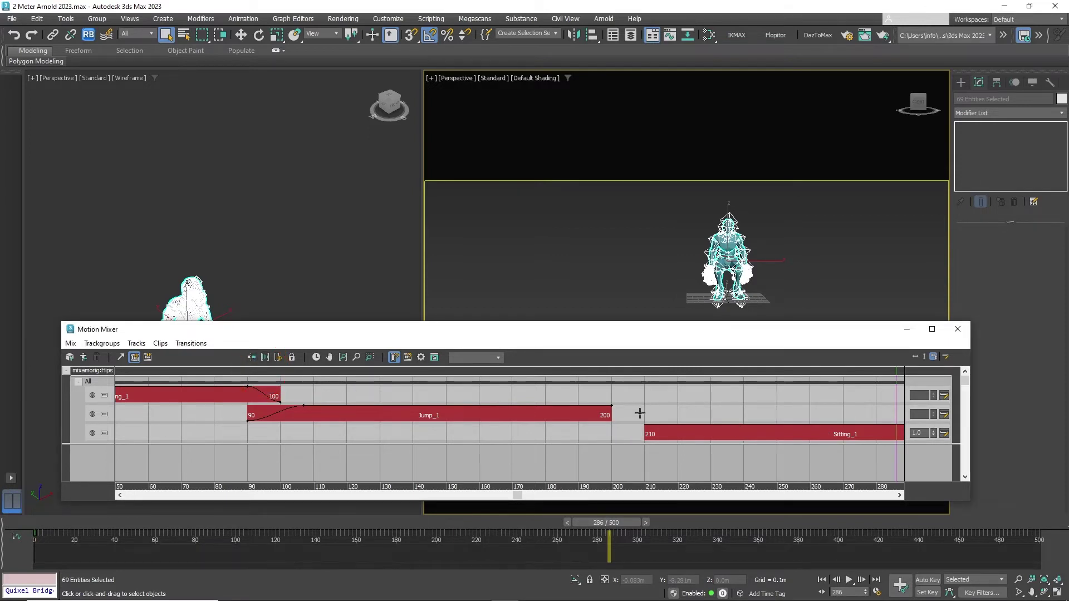
{"action": "left_click_drag", "start_coordinate": [895, 461], "coordinate": [464, 467]}
Move Sitting_1 to start at frame 188, trim it to end at 300, and replay.
{"action": "left_click_drag", "start_coordinate": [731, 434], "coordinate": [659, 436]}
{"action": "left_click", "coordinate": [579, 412]}
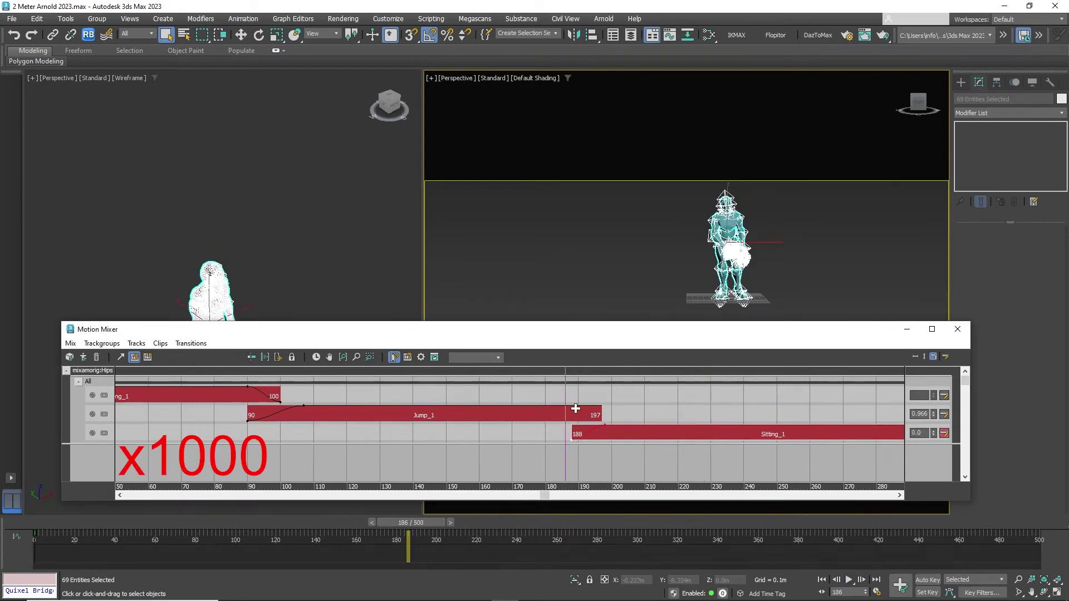
{"action": "left_click", "coordinate": [848, 580]}
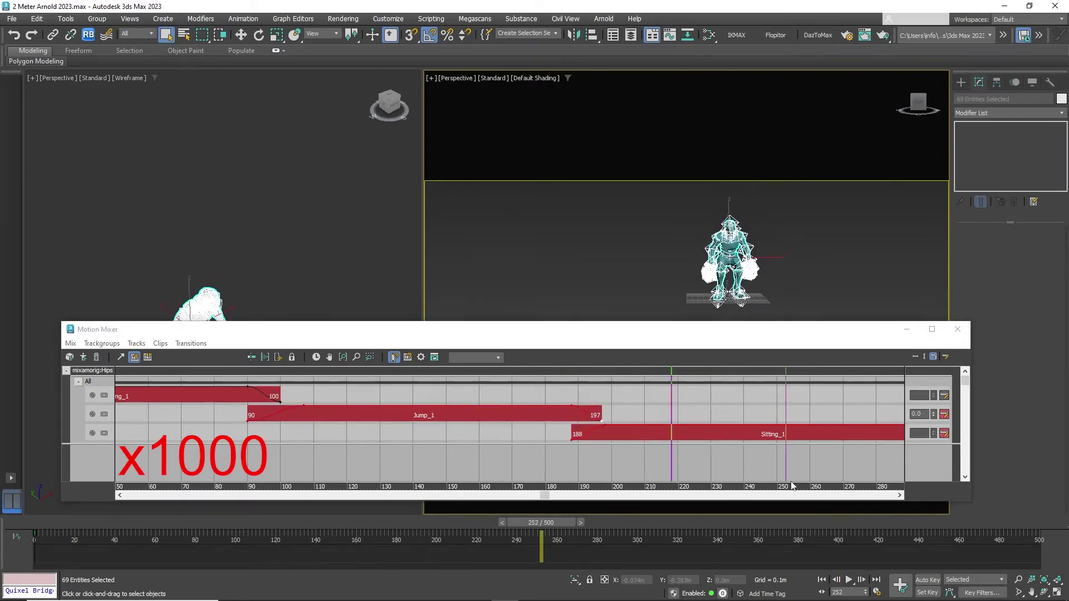
{"action": "scroll", "coordinate": [776, 397], "scroll_direction": "down", "scroll_amount": 1}
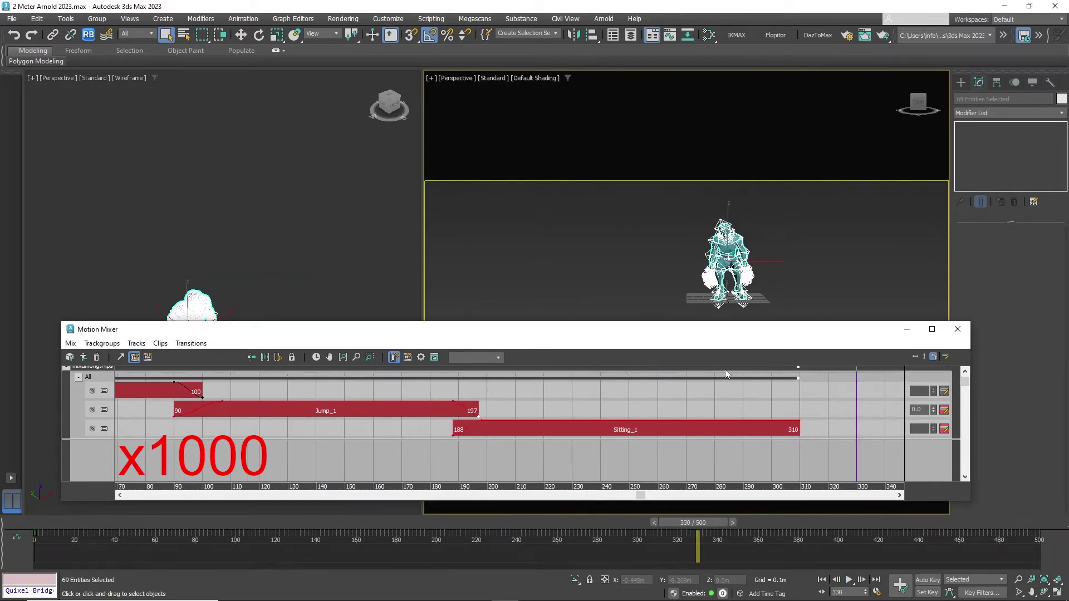
{"action": "left_click", "coordinate": [775, 396]}
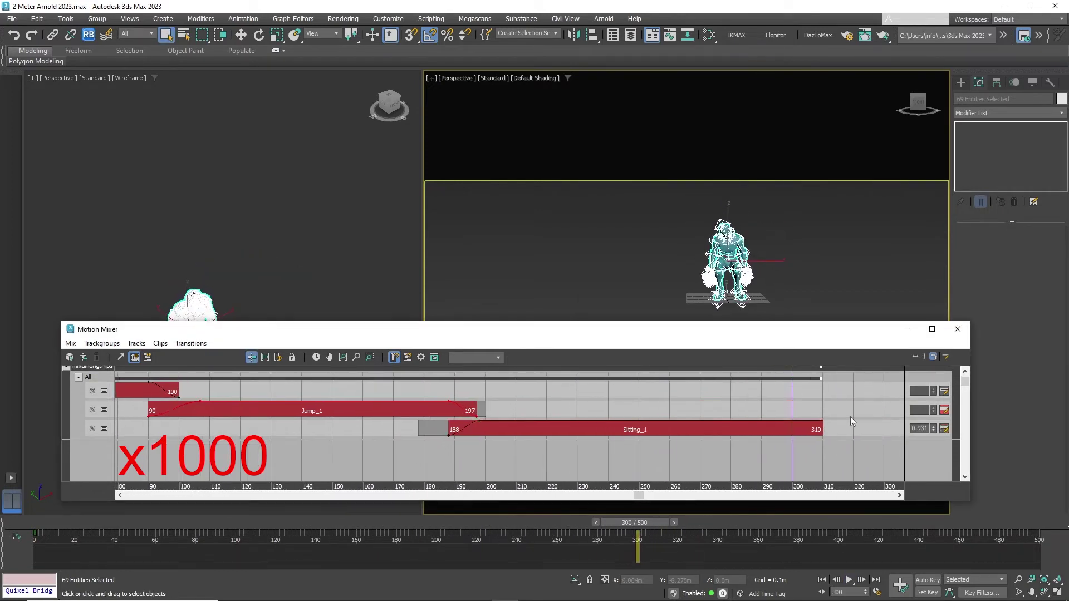
{"action": "mouse_move", "coordinate": [850, 416]}
{"action": "left_mouse_down"}
{"action": "mouse_move", "coordinate": [601, 412]}
{"action": "mouse_move", "coordinate": [860, 402]}
{"action": "left_mouse_up"}
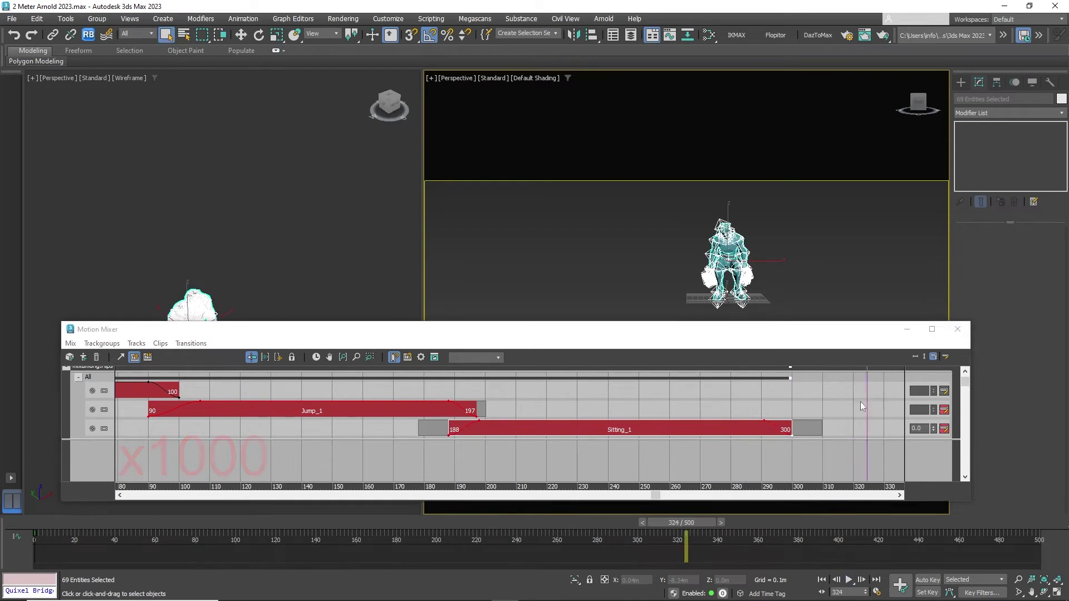
{"action": "left_click", "coordinate": [849, 580]}
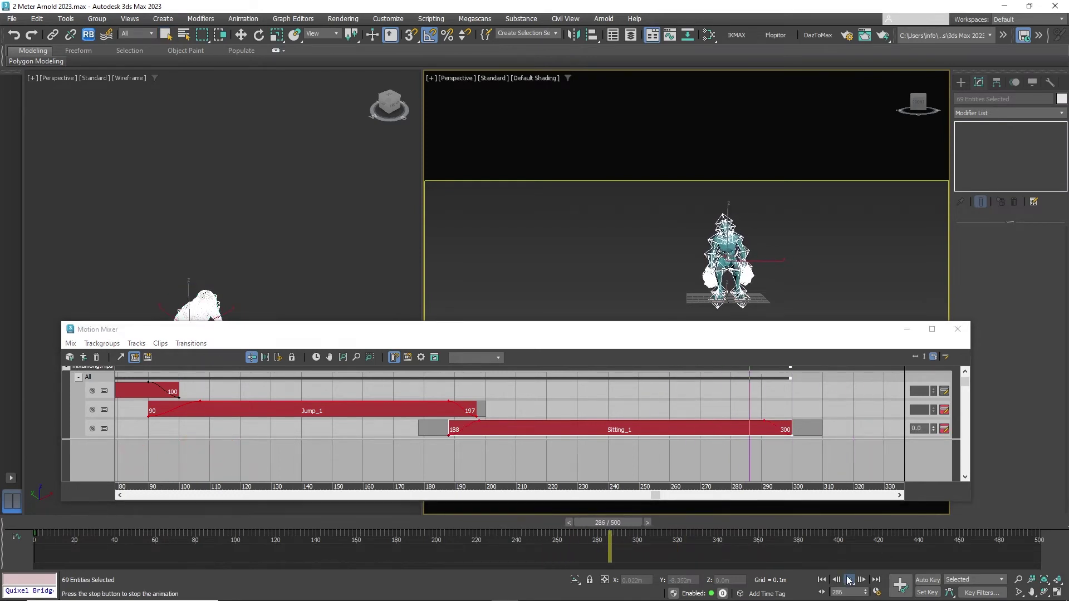
Close the Motion Mixer and play the full animation from frame 0.
{"action": "left_click", "coordinate": [849, 580]}
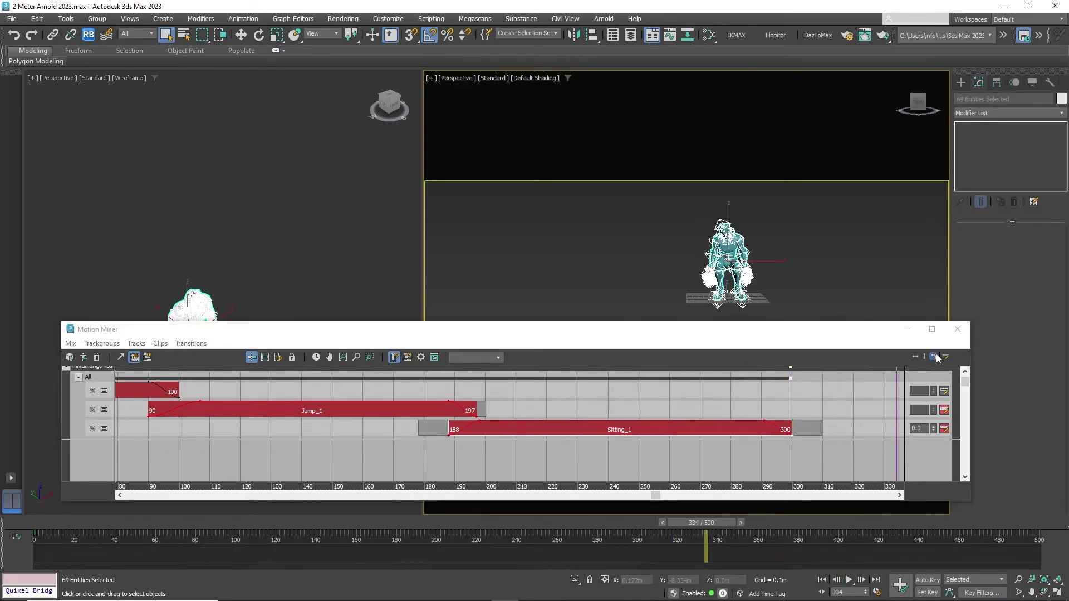
{"action": "left_click", "coordinate": [957, 330]}
{"action": "left_click", "coordinate": [684, 361]}
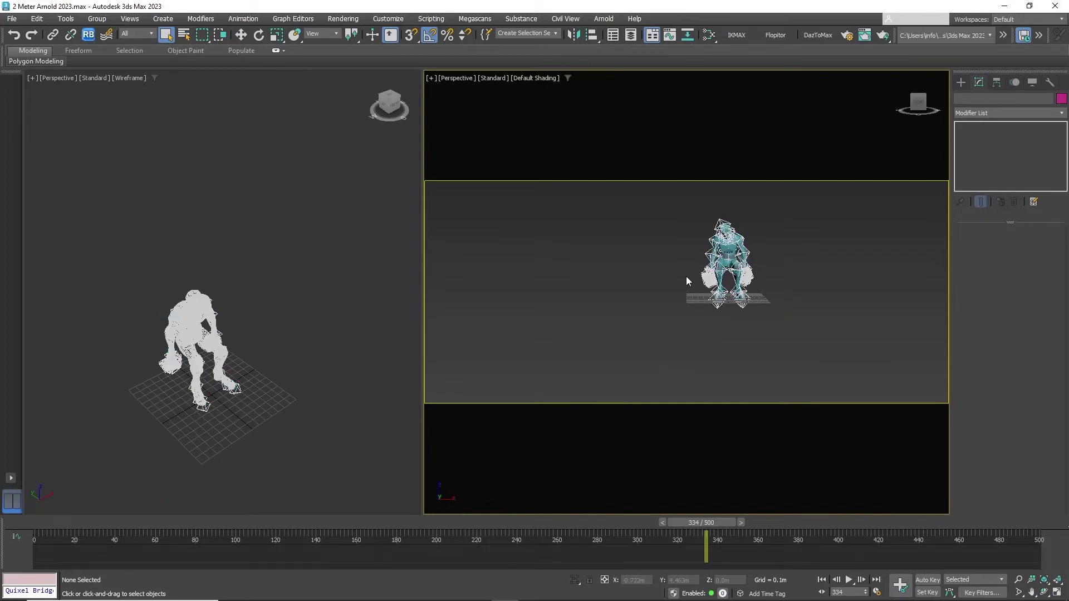
{"action": "middle_click_drag", "start_coordinate": [686, 276], "coordinate": [633, 339]}
{"action": "scroll", "coordinate": [643, 347], "scroll_direction": "up", "scroll_amount": 3}
{"action": "scroll", "coordinate": [643, 348], "scroll_direction": "down", "scroll_amount": 1}
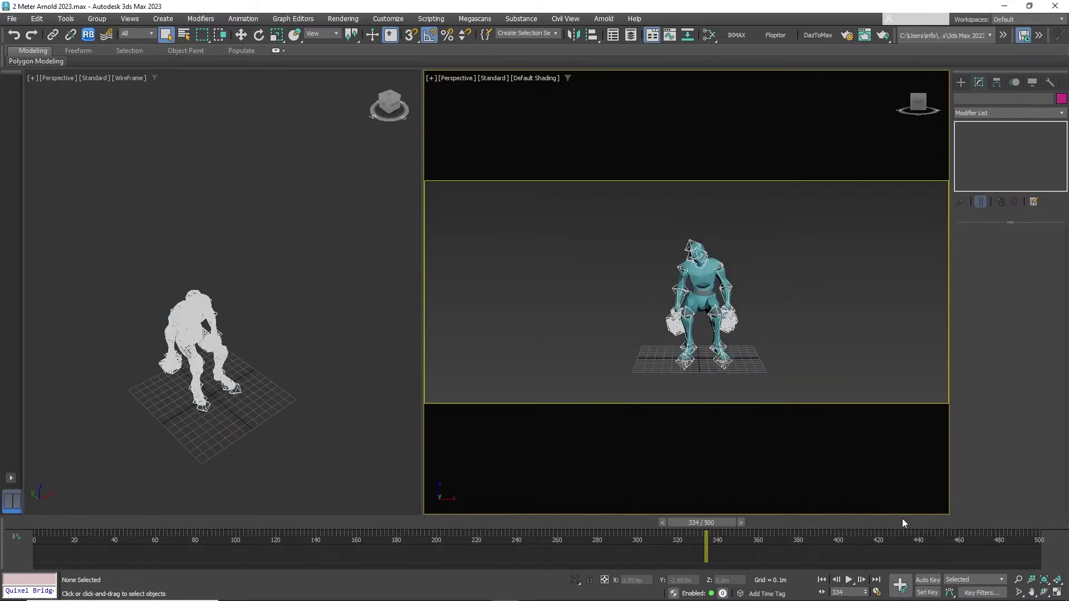
{"action": "left_click_drag", "start_coordinate": [686, 522], "coordinate": [160, 515]}
{"action": "mouse_move", "coordinate": [769, 352]}
{"action": "middle_mouse_down", "text": "alt"}
{"action": "mouse_move", "coordinate": [814, 340]}
{"action": "mouse_move", "coordinate": [773, 353]}
{"action": "middle_mouse_up", "text": "alt"}
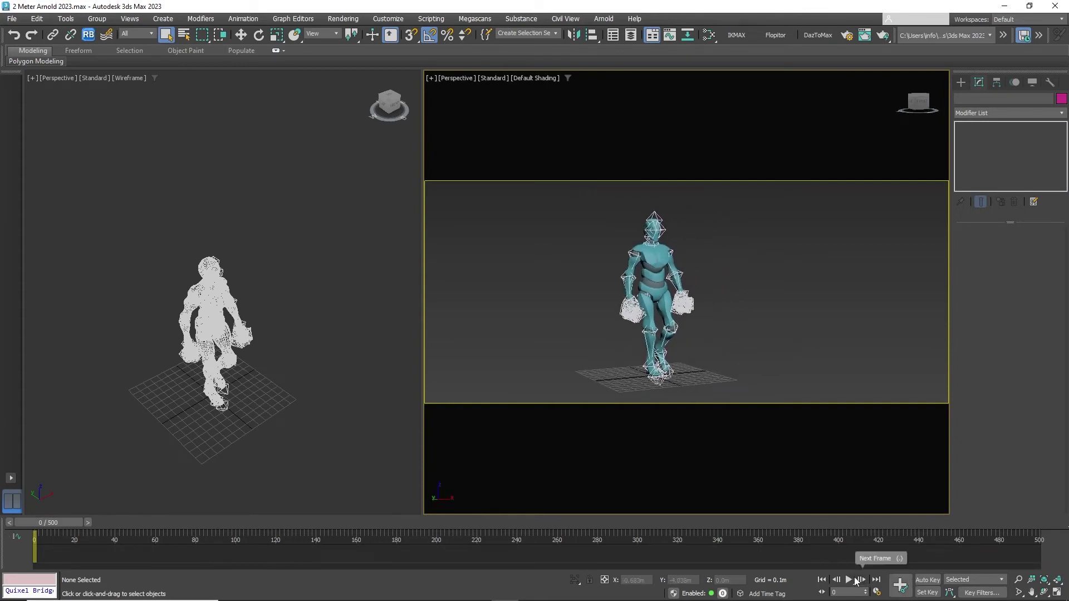
{"action": "left_click", "coordinate": [849, 579]}
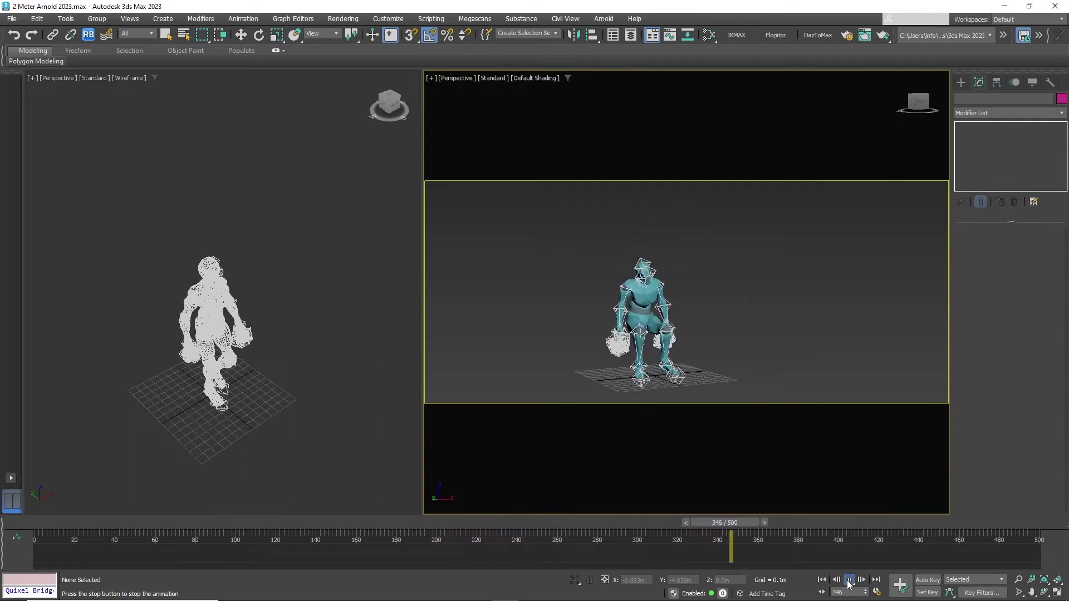
{"action": "left_click", "coordinate": [849, 582]}
{"action": "left_click_drag", "start_coordinate": [727, 524], "coordinate": [54, 543]}
Marquee-select the whole character and rig and group them as Group001.
{"action": "left_click_drag", "start_coordinate": [595, 188], "coordinate": [735, 408]}
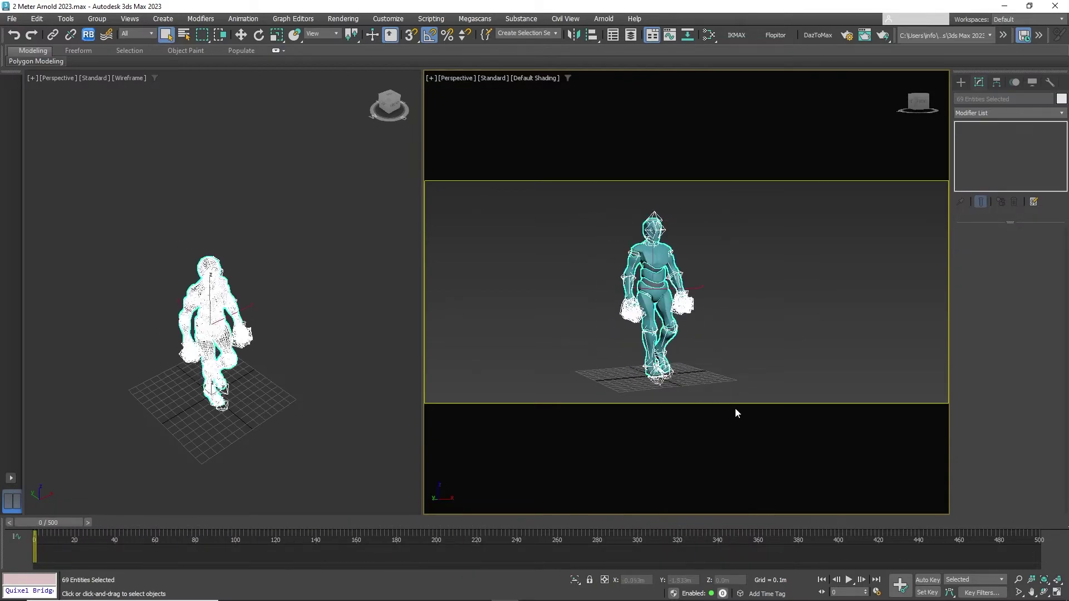
{"action": "left_click", "coordinate": [97, 19]}
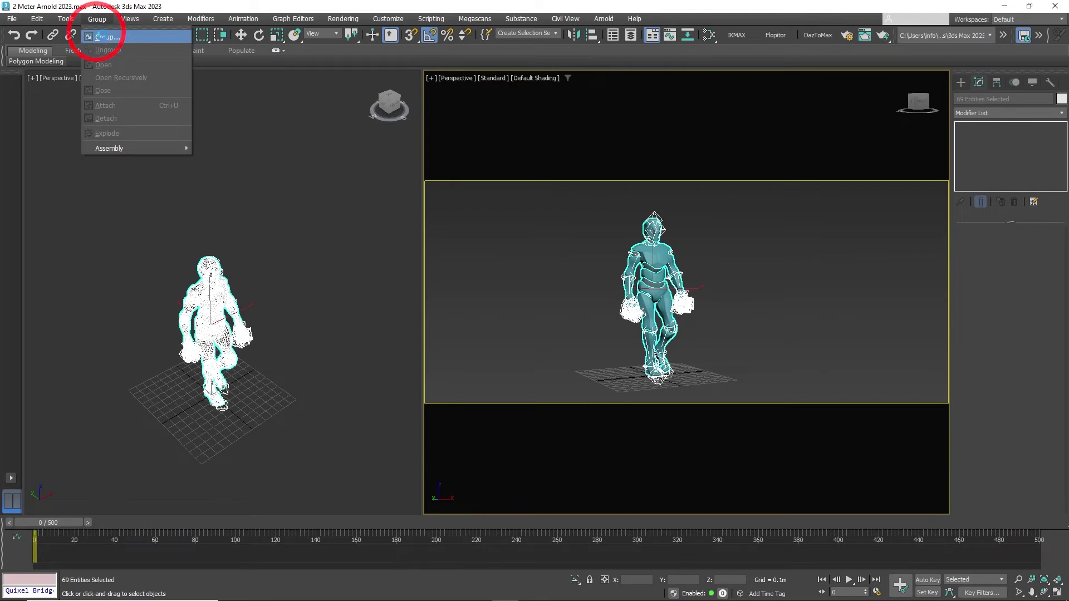
{"action": "left_click", "coordinate": [104, 34]}
{"action": "left_click", "coordinate": [530, 327]}
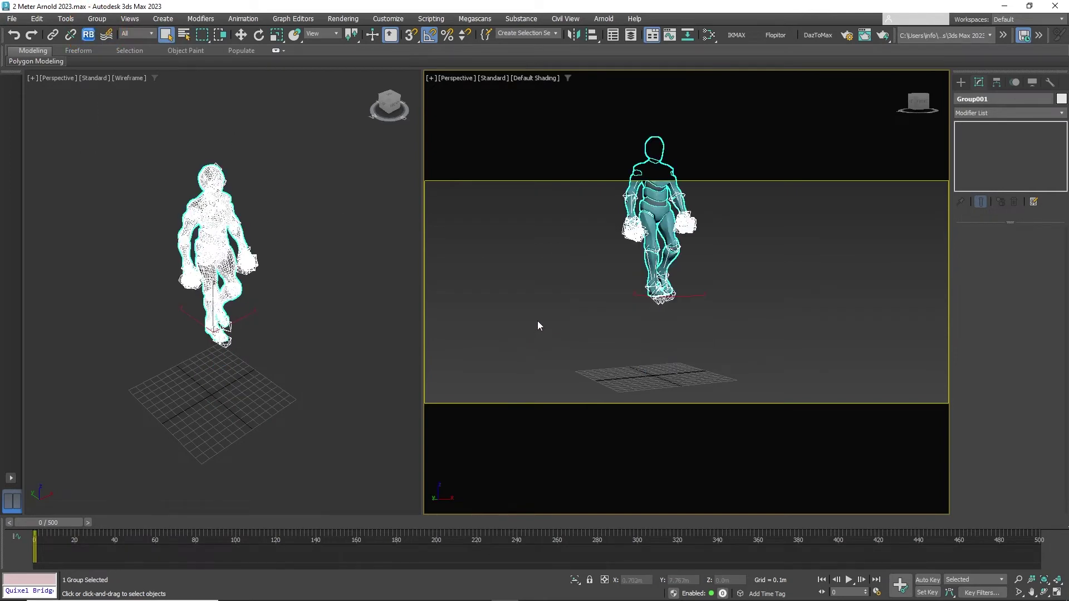
Lower Group001 onto the grid and auto-key a move to Y -2.041m at frame 100.
{"action": "left_click", "coordinate": [241, 37]}
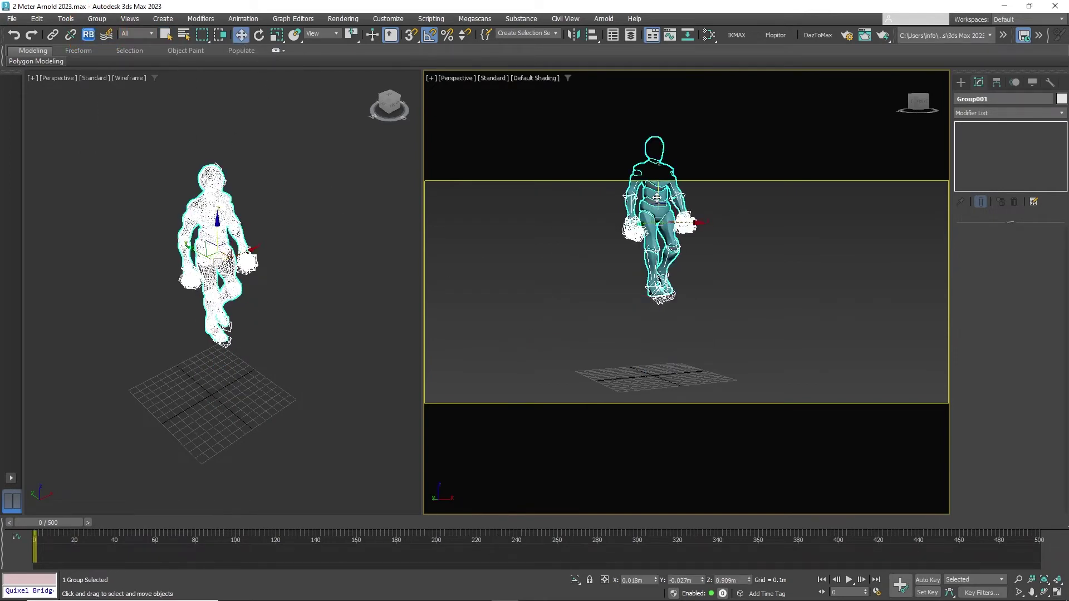
{"action": "left_click_drag", "start_coordinate": [658, 197], "coordinate": [650, 281]}
{"action": "left_click", "coordinate": [938, 581]}
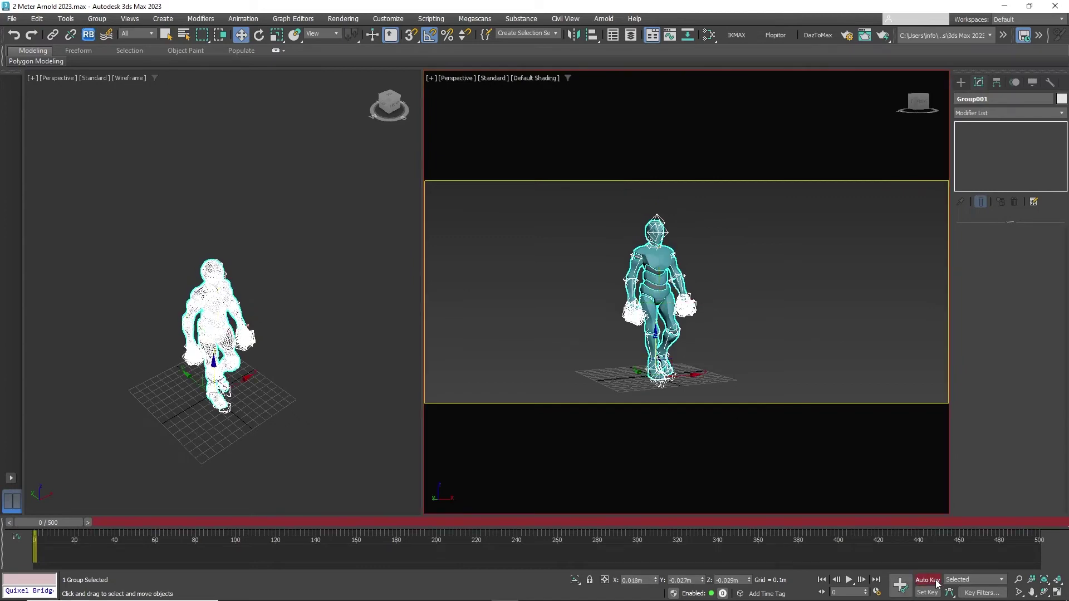
{"action": "left_click_drag", "start_coordinate": [86, 537], "coordinate": [232, 547]}
{"action": "key", "text": "w"}
{"action": "left_click", "coordinate": [143, 309]}
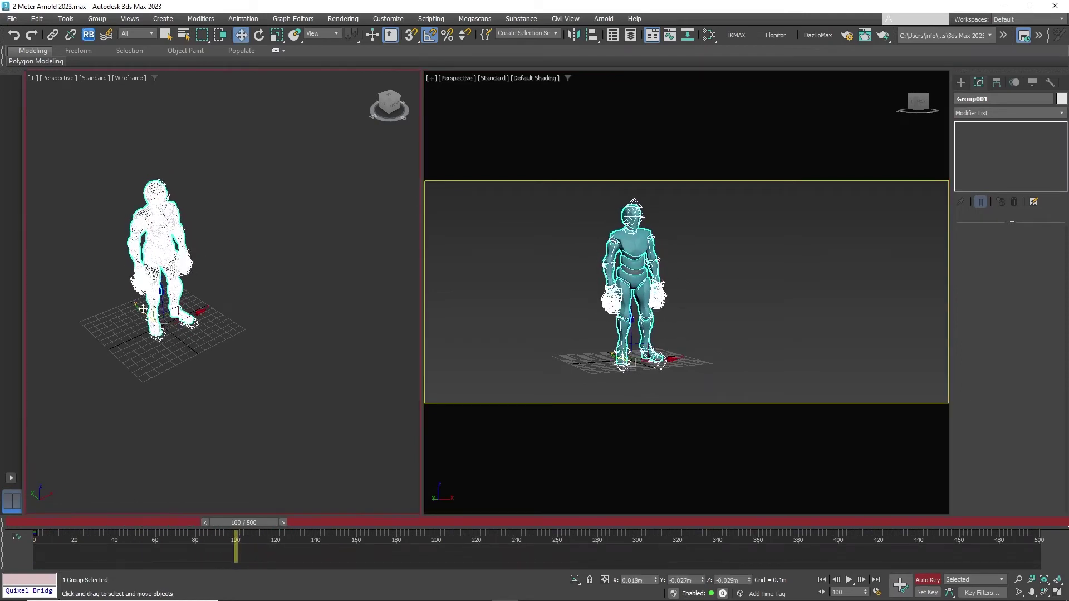
{"action": "left_click_drag", "start_coordinate": [139, 311], "coordinate": [291, 394]}
{"action": "left_click_drag", "start_coordinate": [268, 523], "coordinate": [22, 523]}
{"action": "left_click", "coordinate": [849, 580]}
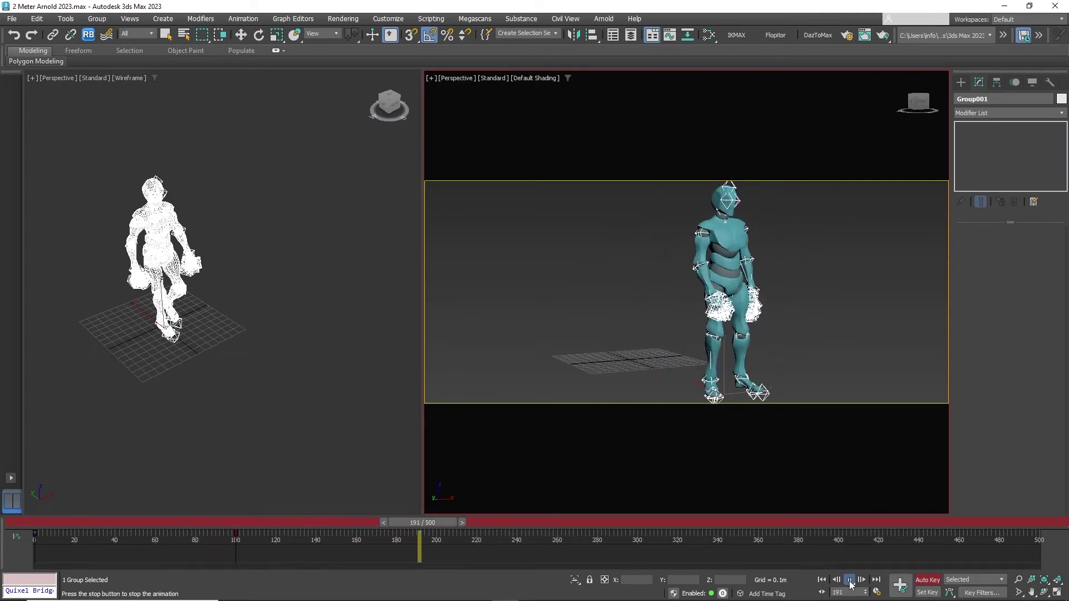
Stop playback and set a position key on Group001 at frame 187.
{"action": "left_click", "coordinate": [849, 581]}
{"action": "left_click_drag", "start_coordinate": [459, 524], "coordinate": [433, 533]}
{"action": "key", "text": "w"}
{"action": "left_click", "coordinate": [899, 586]}
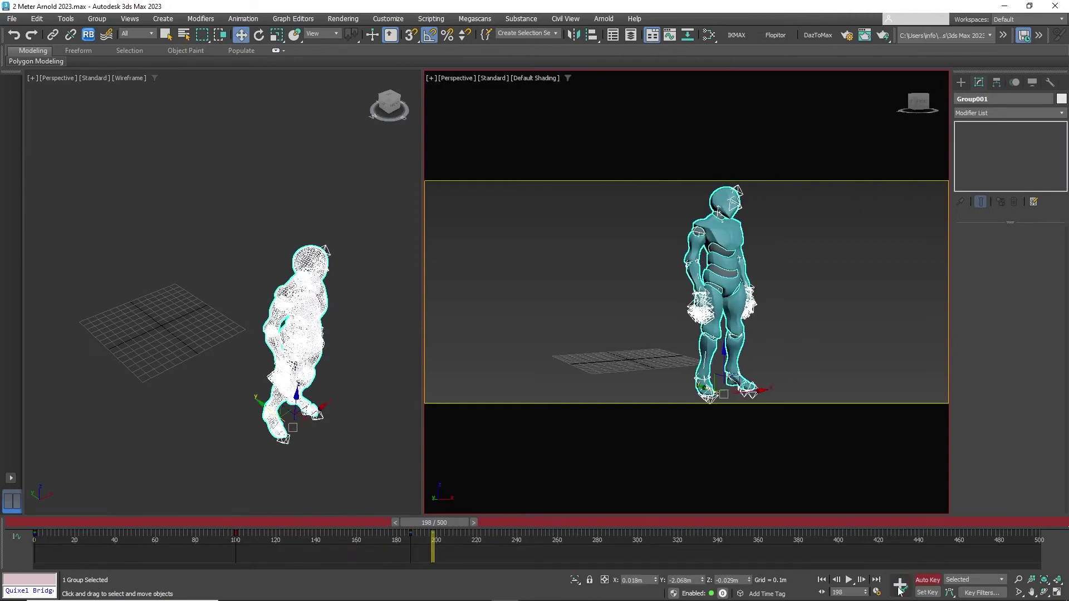
At frame 198, nudge Group001 further along Y to about -2.22 m, then rewind to frame 0.
{"action": "left_click", "coordinate": [837, 581]}
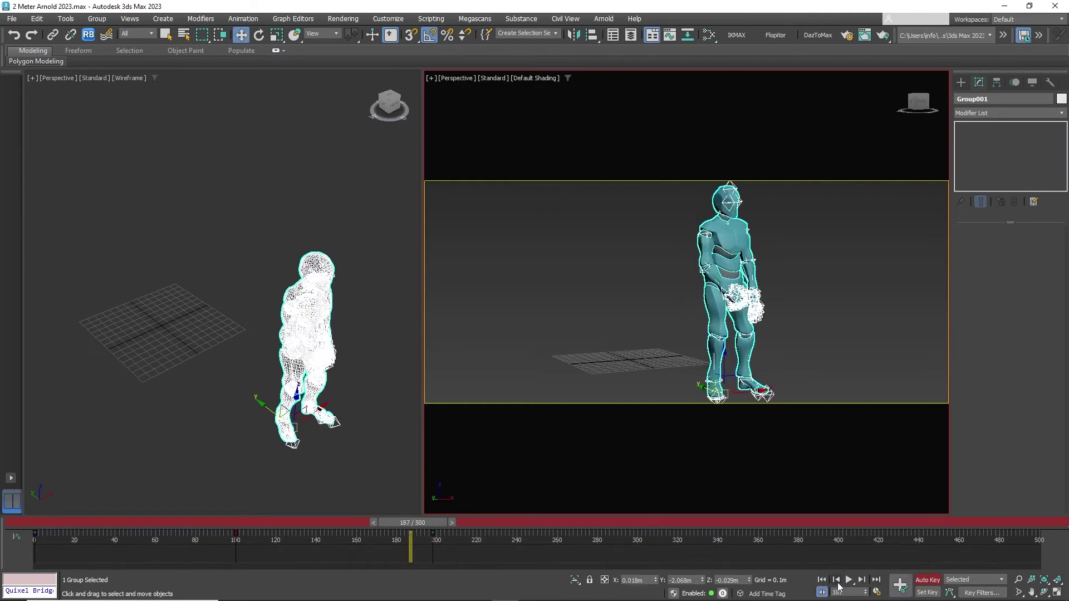
{"action": "left_click_drag", "start_coordinate": [419, 524], "coordinate": [433, 524]}
{"action": "key", "text": "w"}
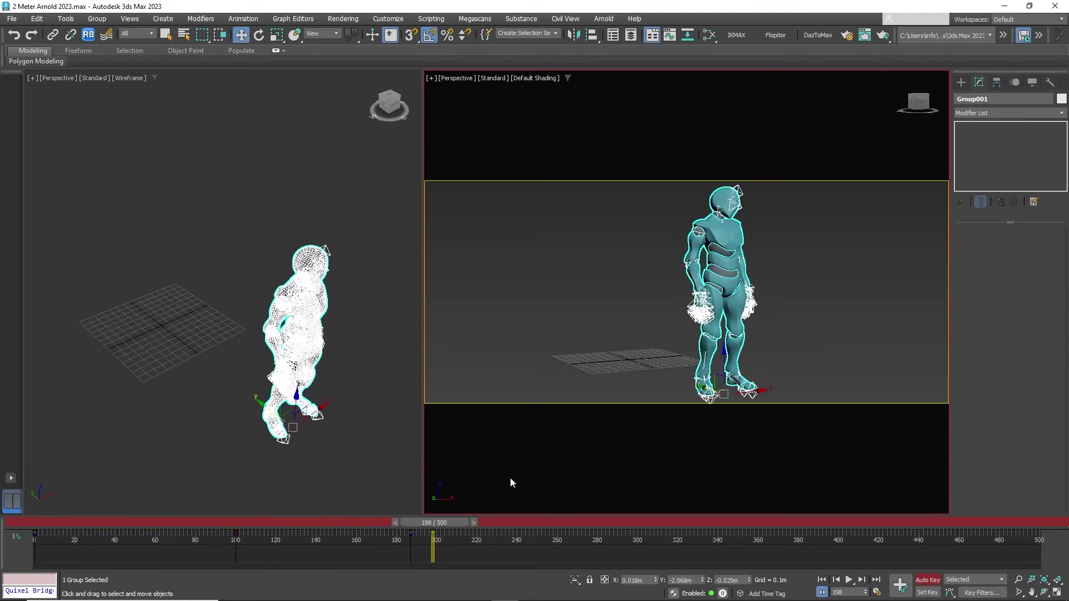
{"action": "left_click_drag", "start_coordinate": [711, 389], "coordinate": [720, 395]}
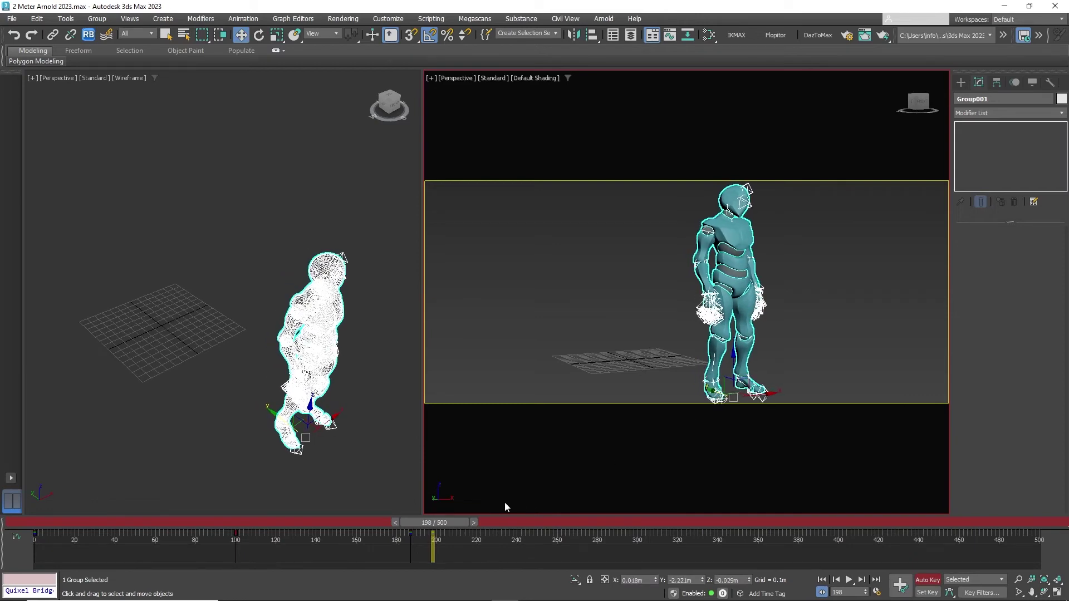
{"action": "left_click_drag", "start_coordinate": [444, 524], "coordinate": [34, 524]}
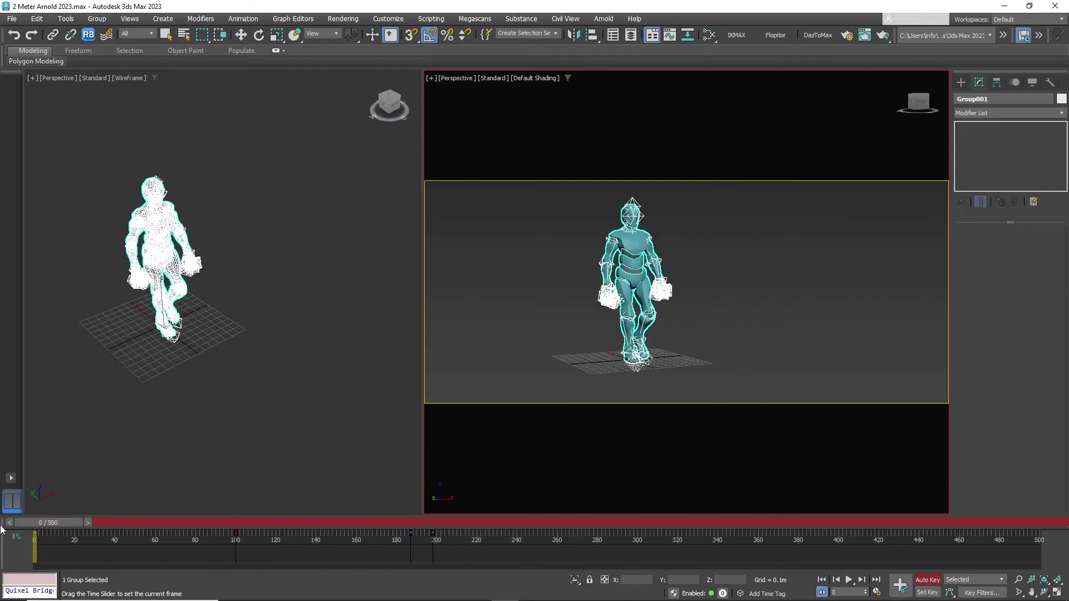
Play the walk, jump and sit animation through to frame 296 and stop.
{"action": "middle_click_drag", "start_coordinate": [840, 291], "coordinate": [879, 401], "text": "alt"}
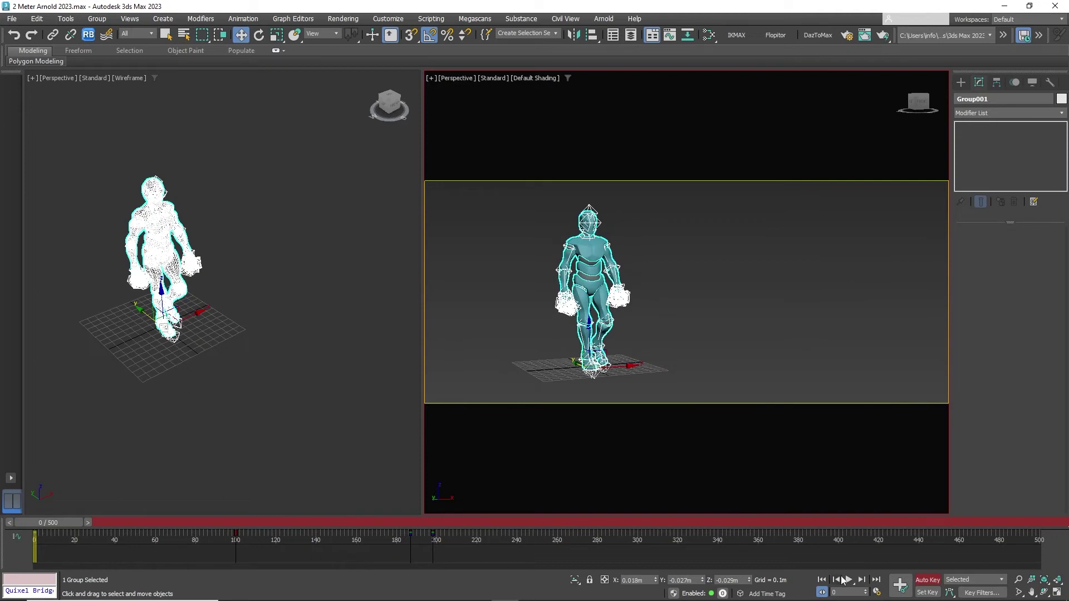
{"action": "left_click", "coordinate": [849, 581]}
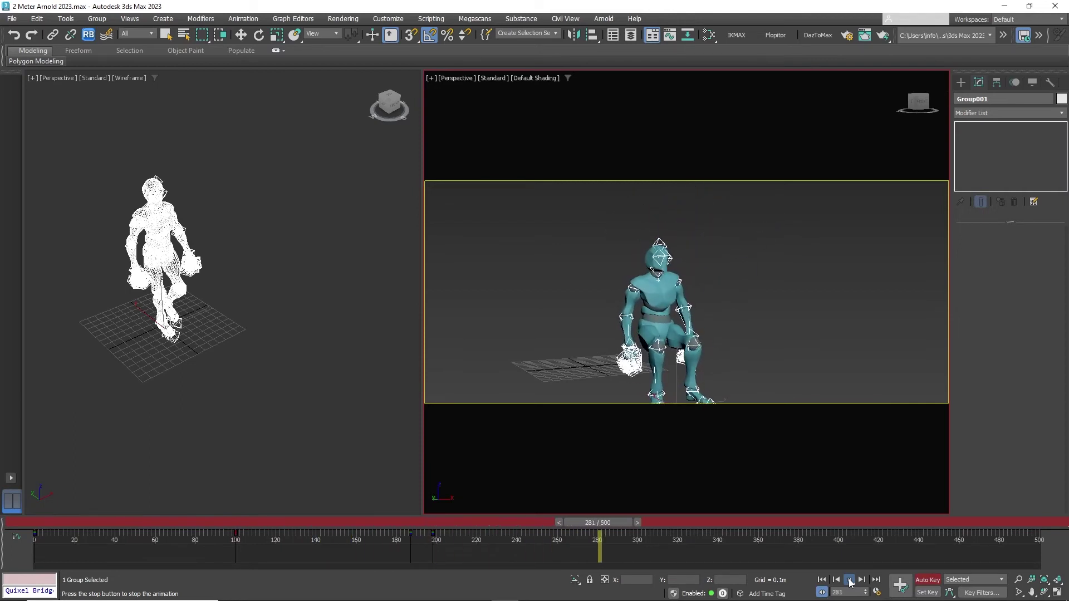
{"action": "left_click", "coordinate": [851, 582]}
Turn off Auto Key, recentre the view on the seated character and reselect Group001.
{"action": "left_click", "coordinate": [826, 459]}
{"action": "key", "text": "n"}
{"action": "scroll", "coordinate": [693, 334], "scroll_direction": "down", "scroll_amount": 3}
{"action": "scroll", "coordinate": [696, 329], "scroll_direction": "up", "scroll_amount": 3}
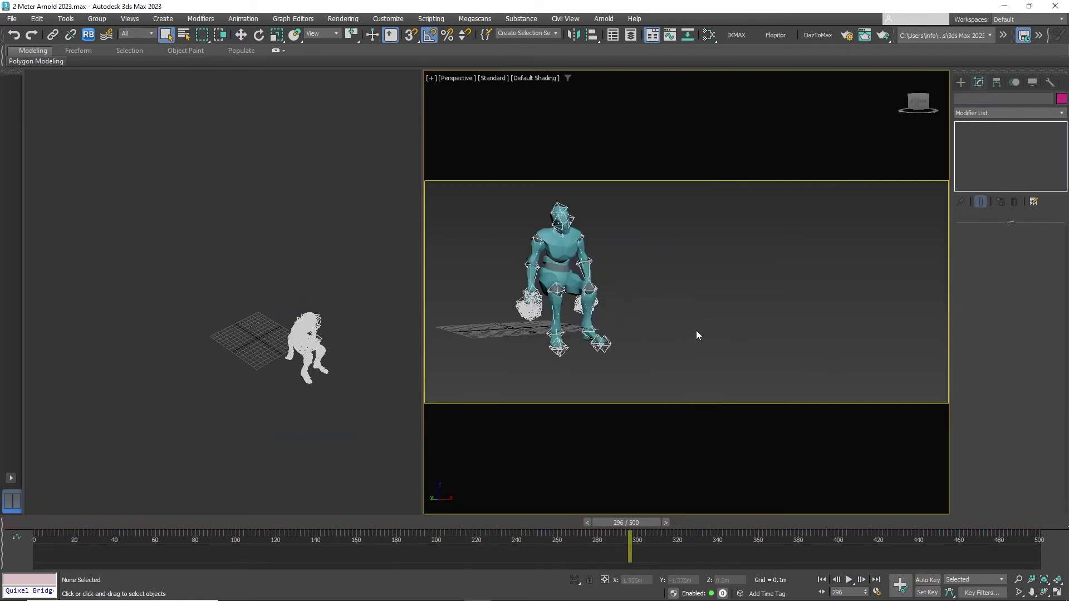
{"action": "middle_click_drag", "start_coordinate": [696, 329], "coordinate": [737, 351]}
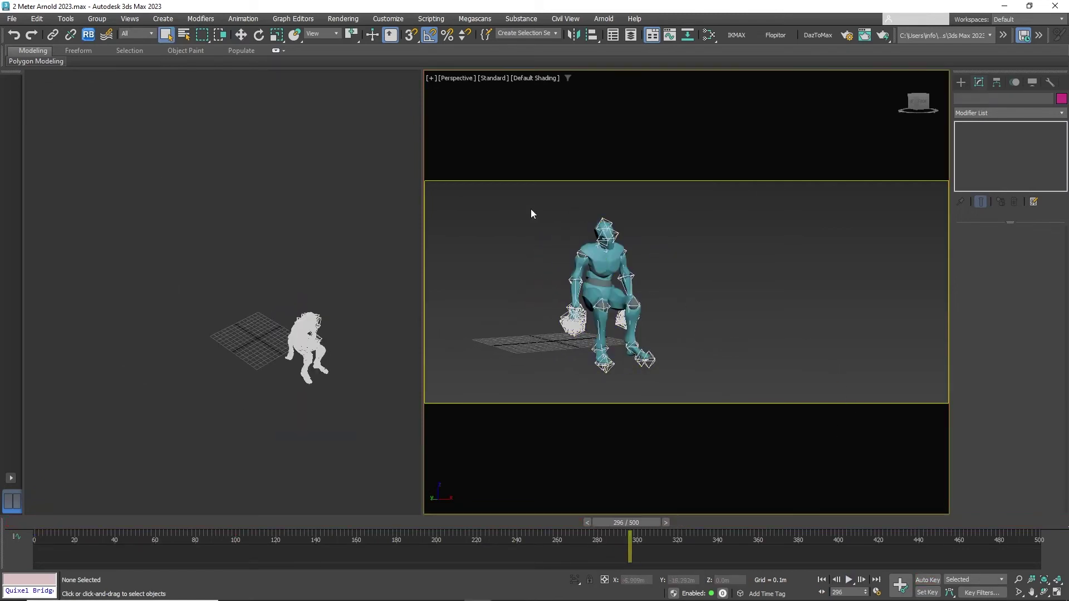
{"action": "left_click_drag", "start_coordinate": [699, 377], "coordinate": [713, 388]}
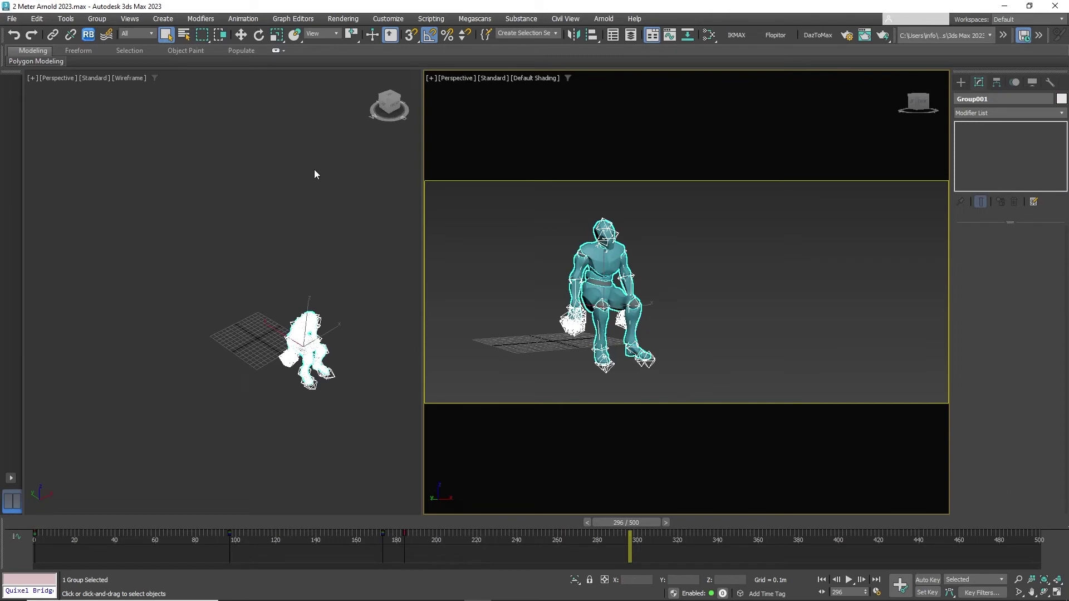
Export the selected Group001 as Character.fbx with animation baked from frame 0 to 500, step 1.
{"action": "left_click", "coordinate": [12, 19]}
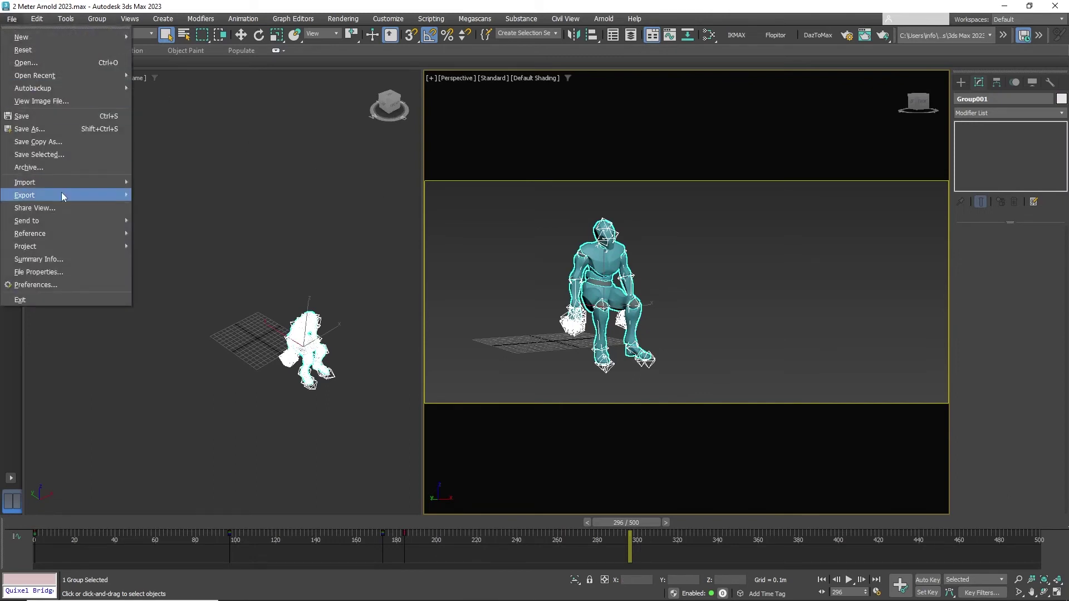
{"action": "mouse_move", "coordinate": [61, 192]}
{"action": "left_click", "coordinate": [191, 205]}
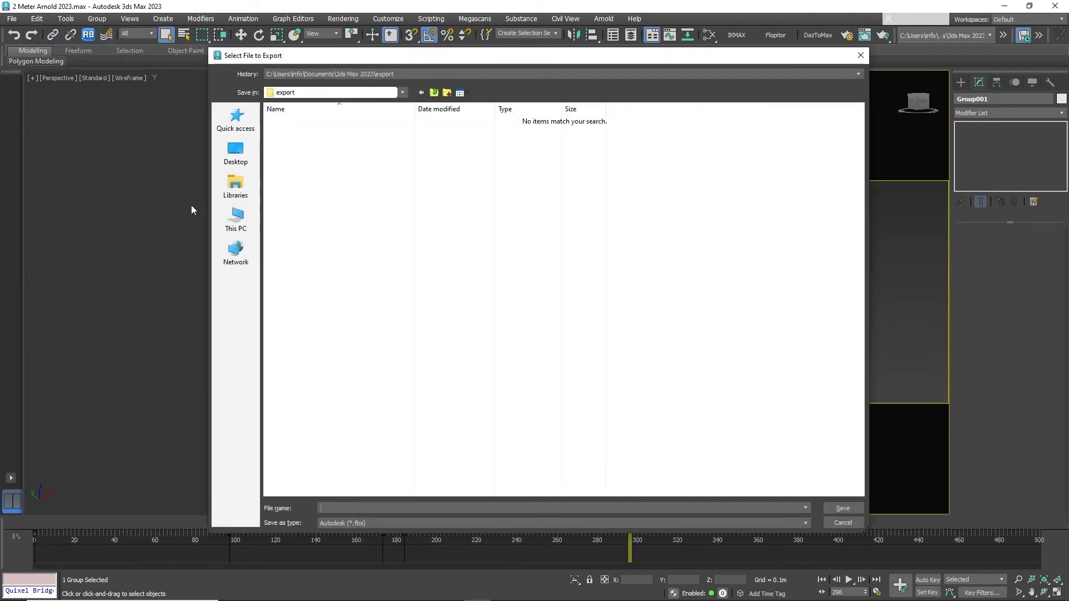
{"action": "type", "text": "Character"}
{"action": "left_click", "coordinate": [843, 508]}
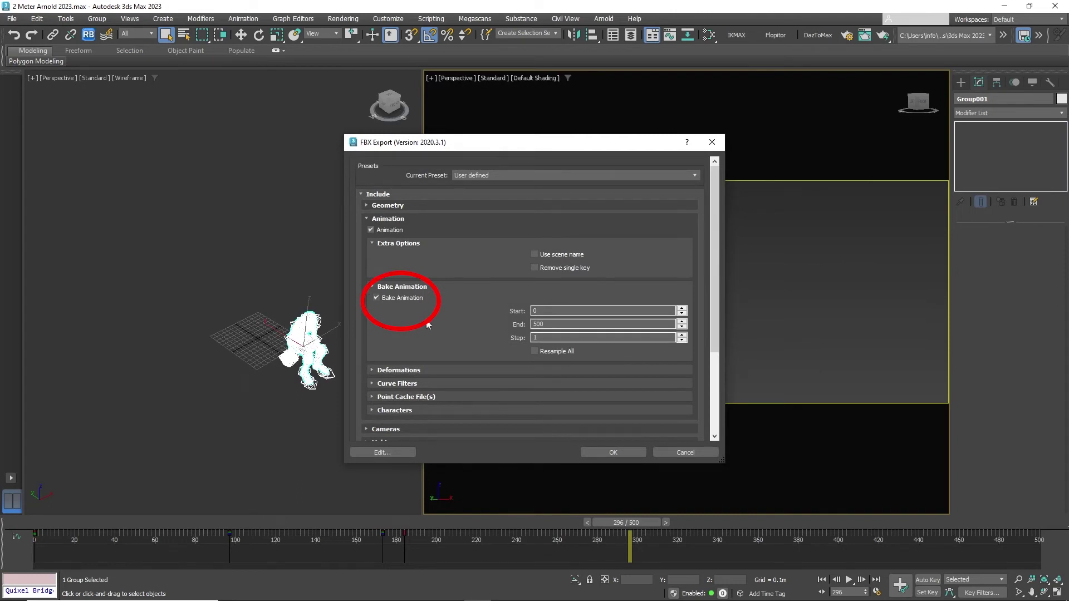
{"action": "left_click", "coordinate": [619, 454]}
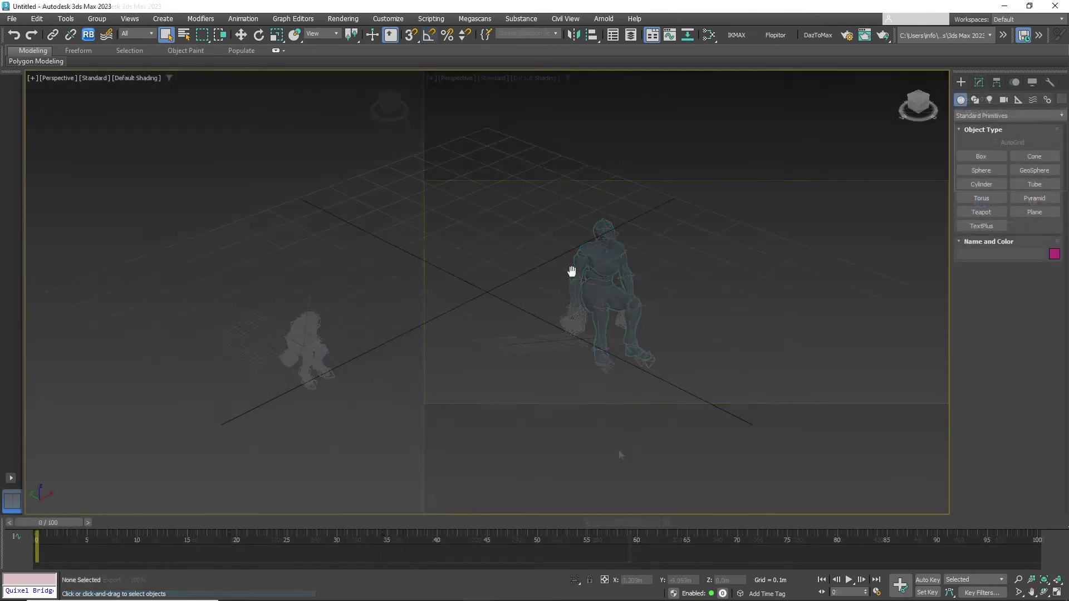
Import Character.fbx from the export folder with default FBX settings, dismissing the skin warning.
{"action": "middle_click_drag", "start_coordinate": [583, 290], "coordinate": [552, 296]}
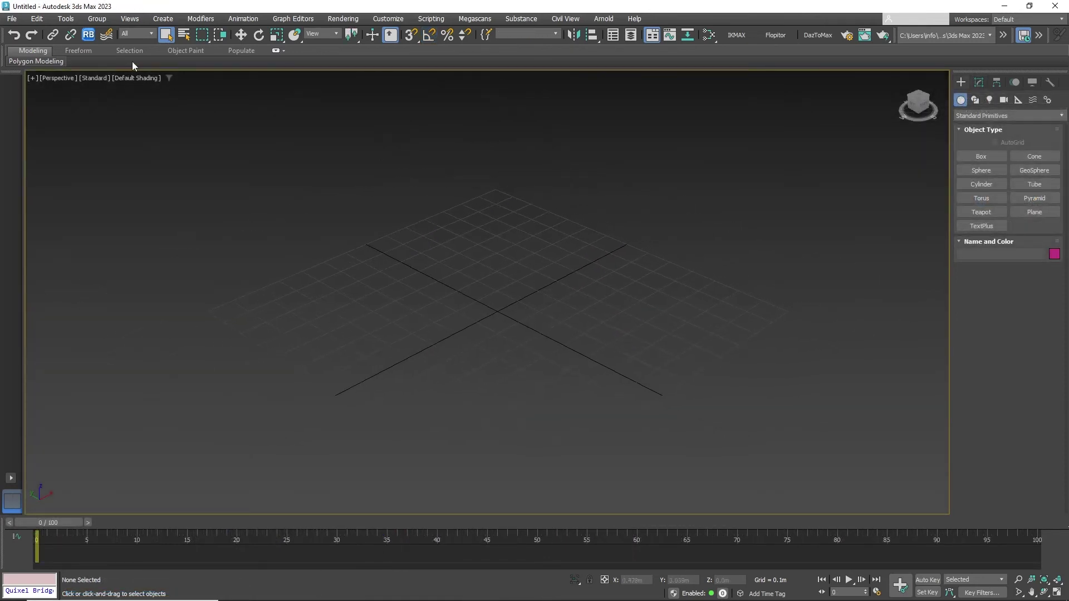
{"action": "left_click", "coordinate": [12, 19]}
{"action": "mouse_move", "coordinate": [60, 182]}
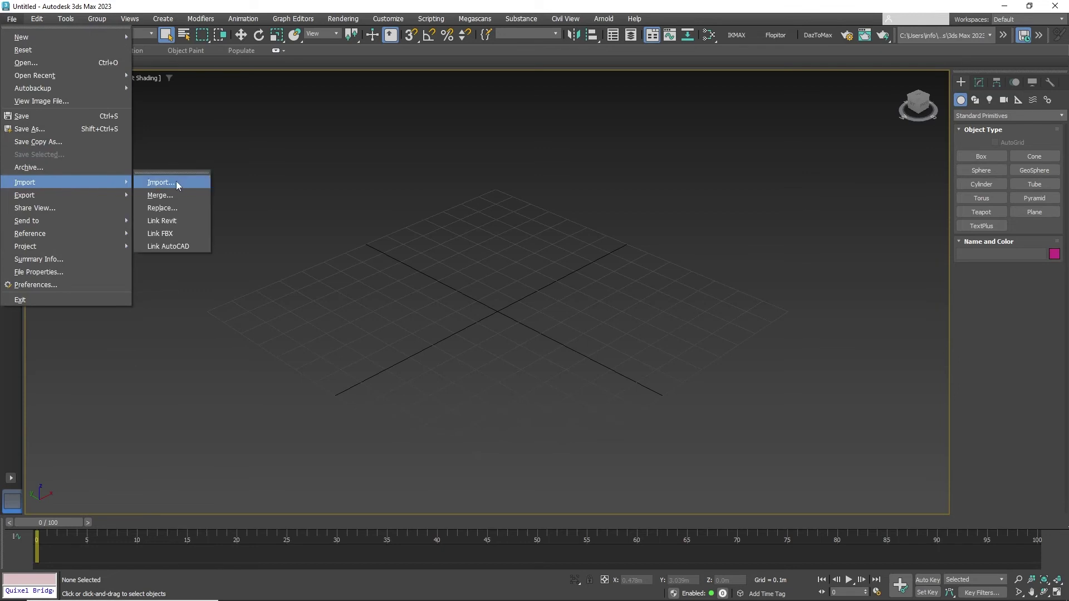
{"action": "left_click", "coordinate": [176, 182]}
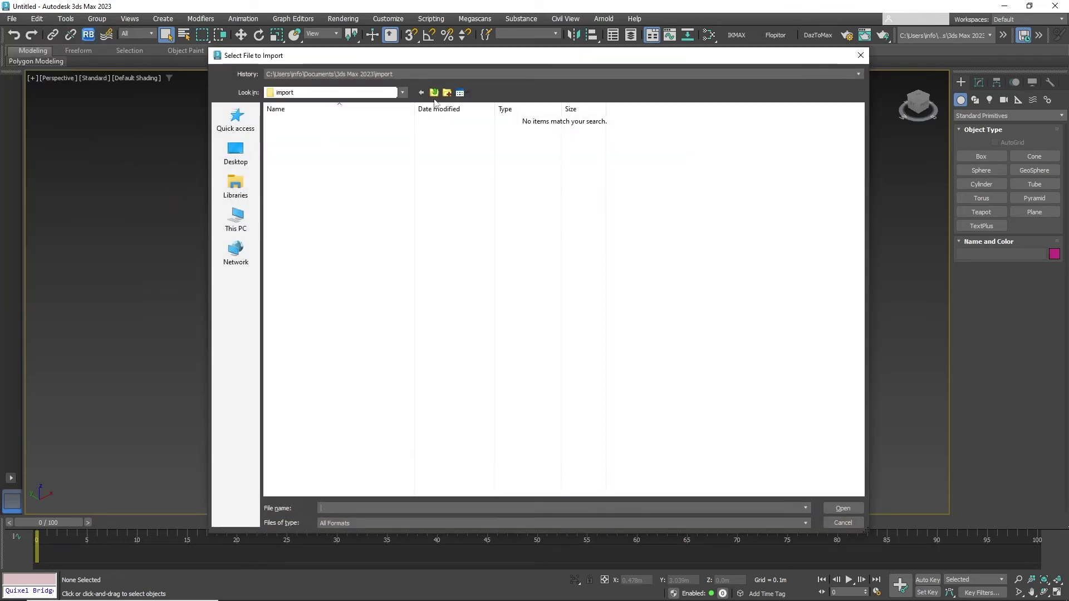
{"action": "left_click", "coordinate": [434, 93]}
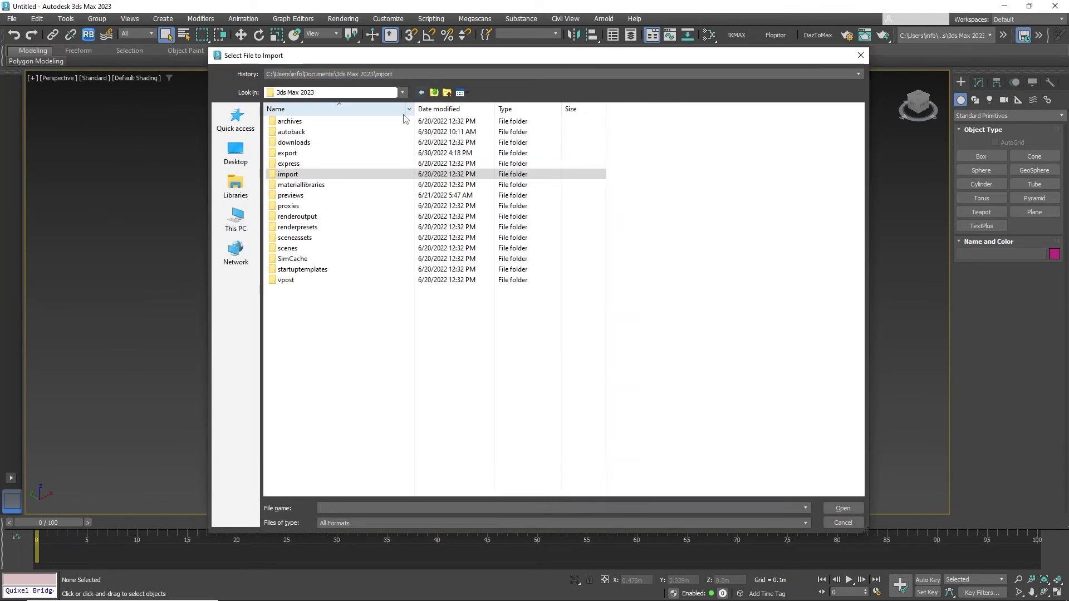
{"action": "double_click", "coordinate": [316, 153]}
{"action": "left_click", "coordinate": [301, 123]}
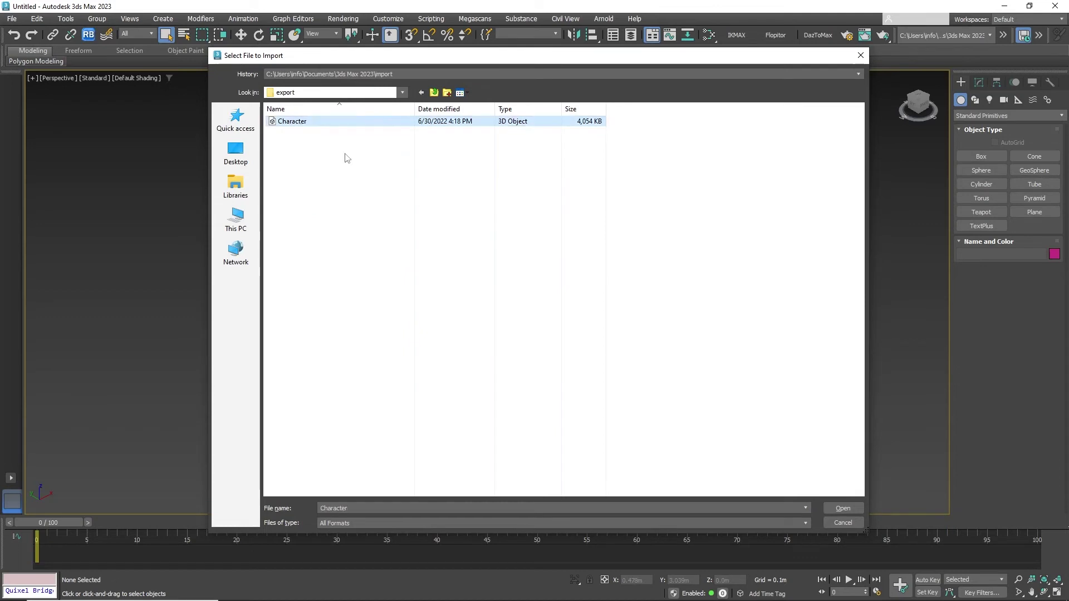
{"action": "left_click", "coordinate": [843, 509]}
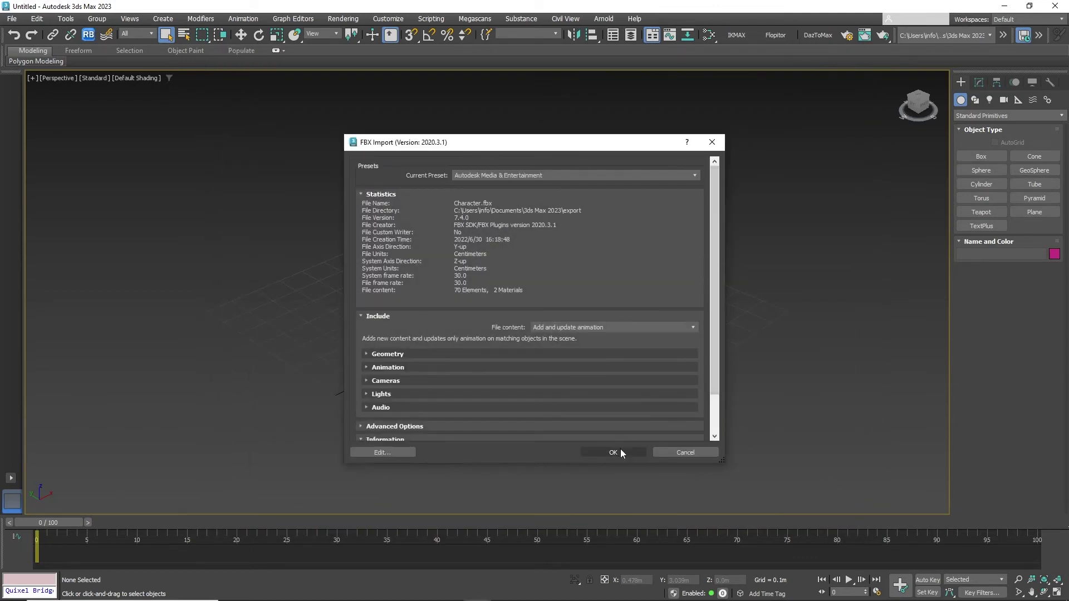
{"action": "left_click", "coordinate": [618, 452]}
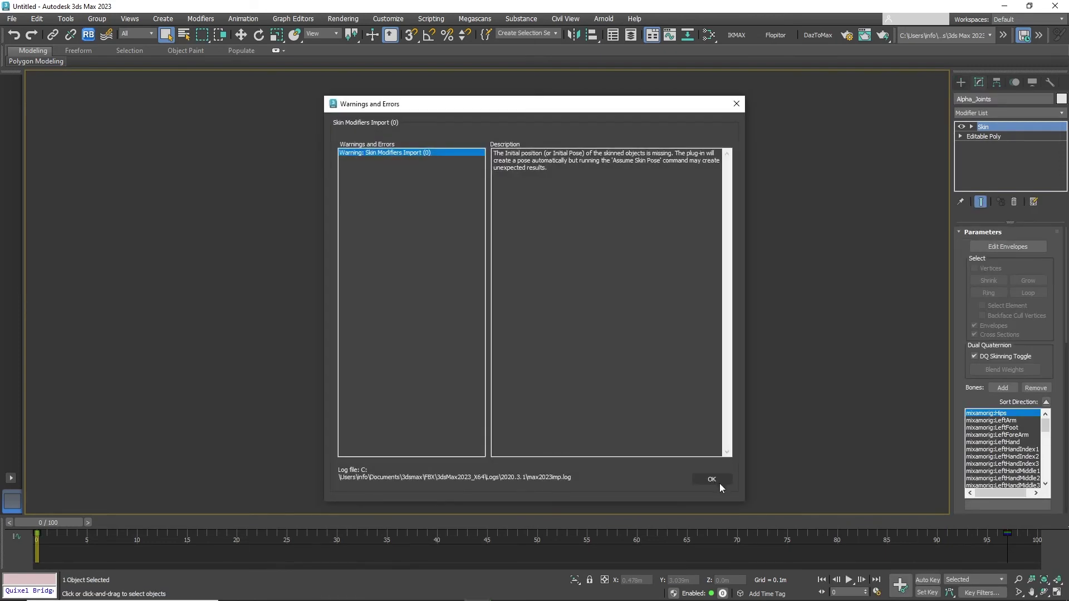
{"action": "left_click", "coordinate": [719, 481]}
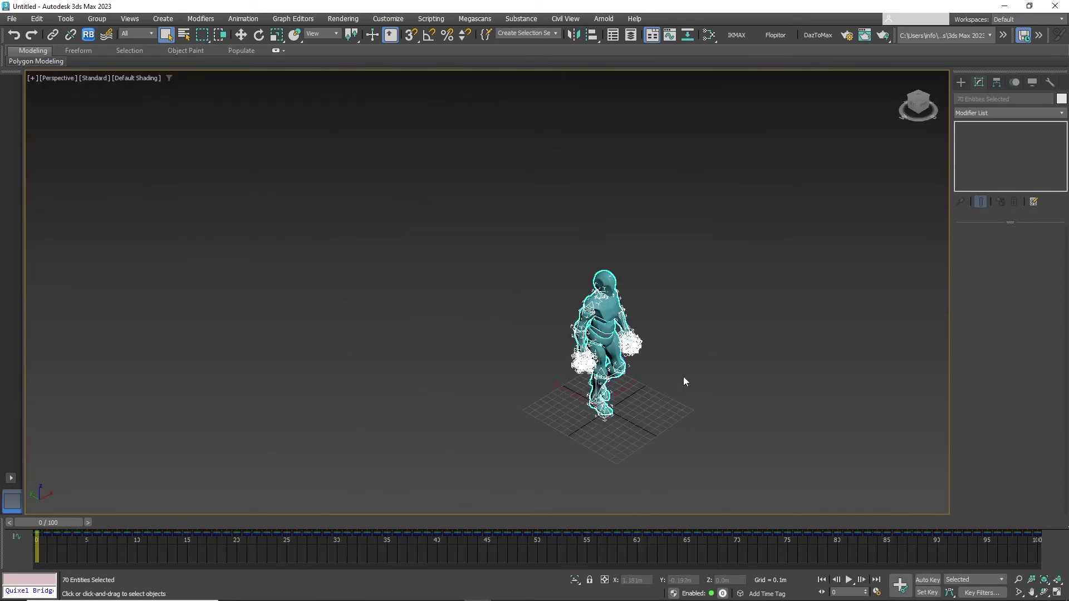
Set the timeline End Time to 500 frames and play the imported character's baked animation.
{"action": "middle_click_drag", "start_coordinate": [684, 381], "coordinate": [539, 341], "text": "alt"}
{"action": "left_click", "coordinate": [878, 593]}
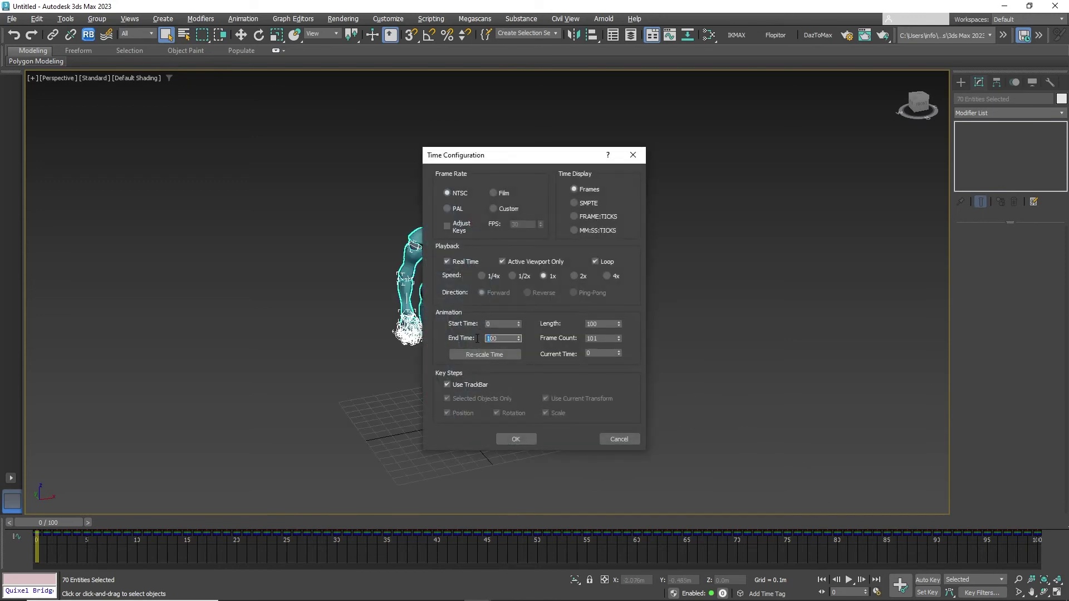
{"action": "left_click", "coordinate": [515, 440]}
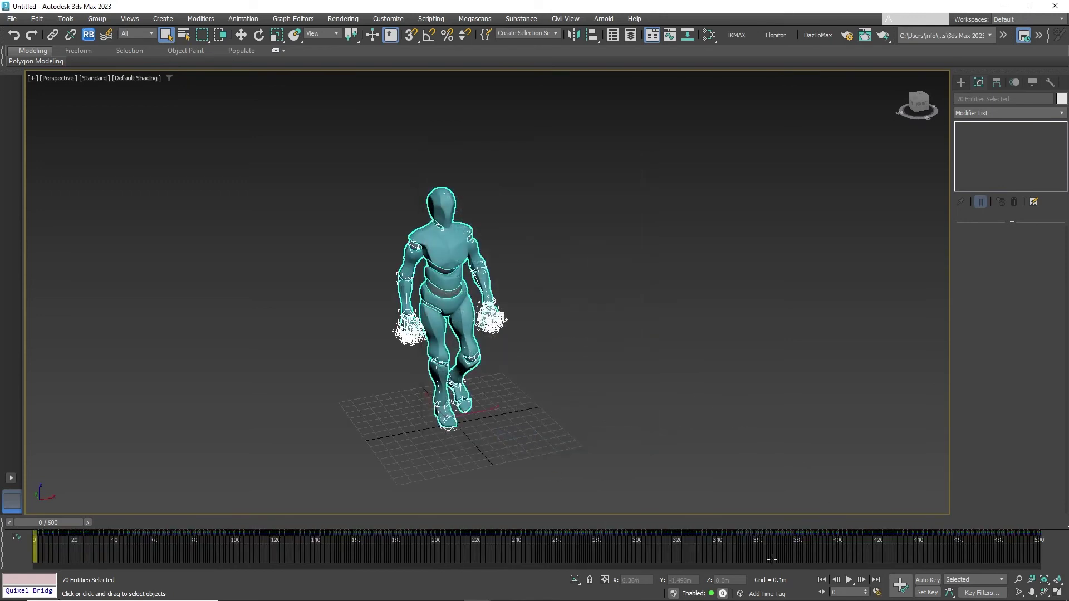
{"action": "left_click", "coordinate": [850, 582]}
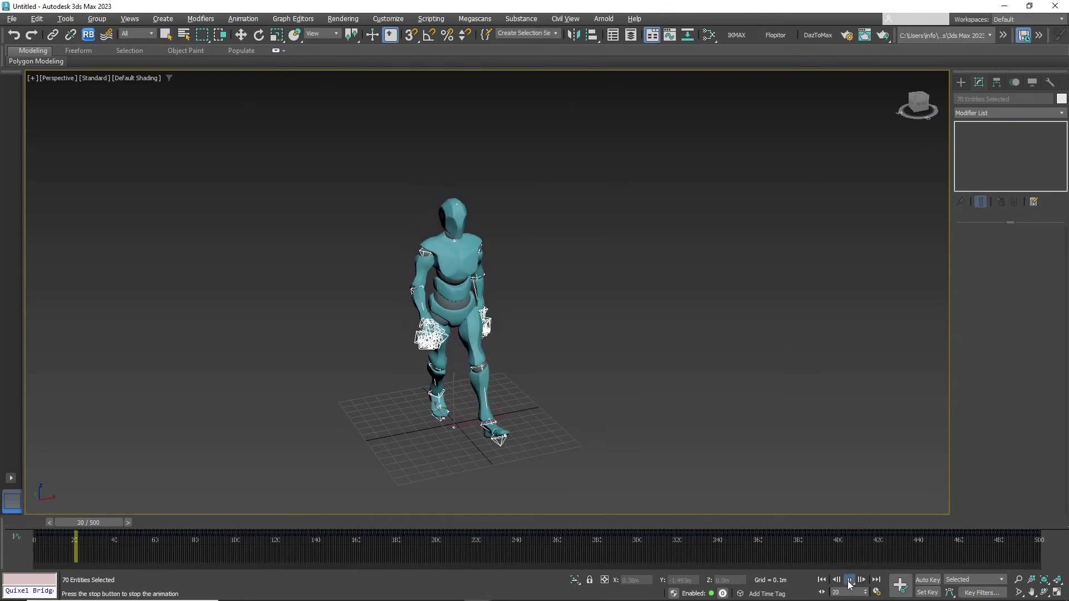
{"action": "scroll", "coordinate": [809, 523], "scroll_direction": "down", "scroll_amount": 2}
{"action": "middle_click_drag", "start_coordinate": [809, 523], "coordinate": [648, 402]}
{"action": "scroll", "coordinate": [662, 410], "scroll_direction": "up", "scroll_amount": 3}
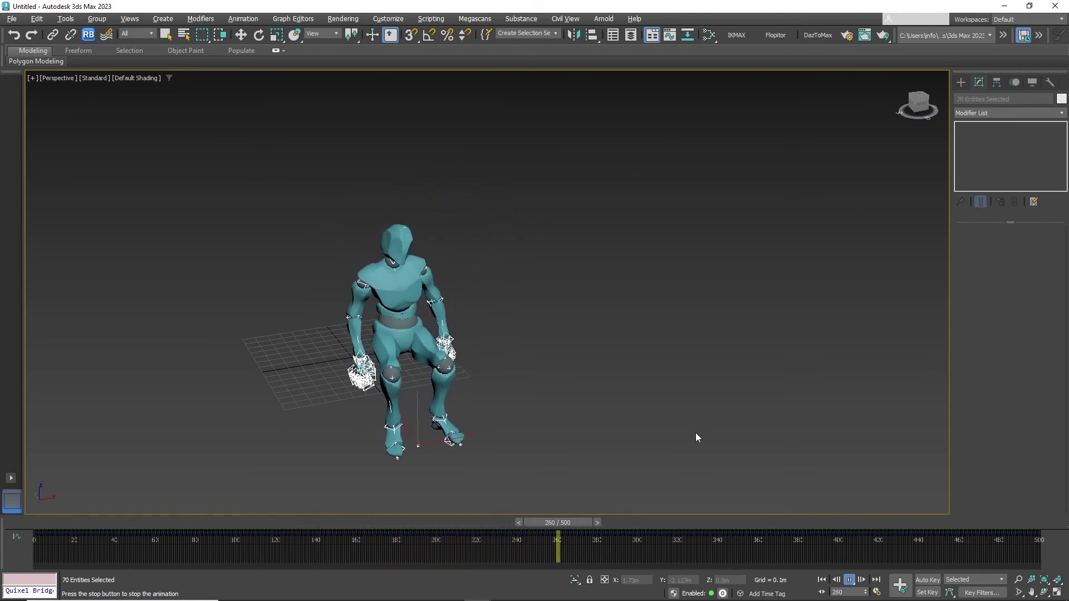
Select all the character's track bar keys and scale them to about 62%, ending near frame 320.
{"action": "left_click", "coordinate": [853, 581]}
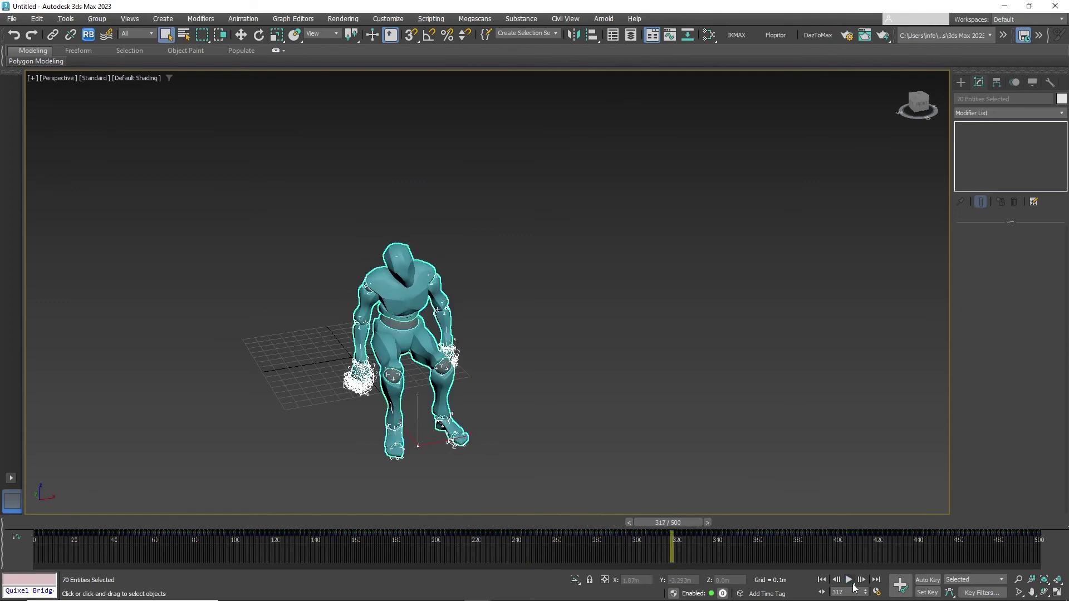
{"action": "left_click_drag", "start_coordinate": [1047, 537], "coordinate": [624, 519]}
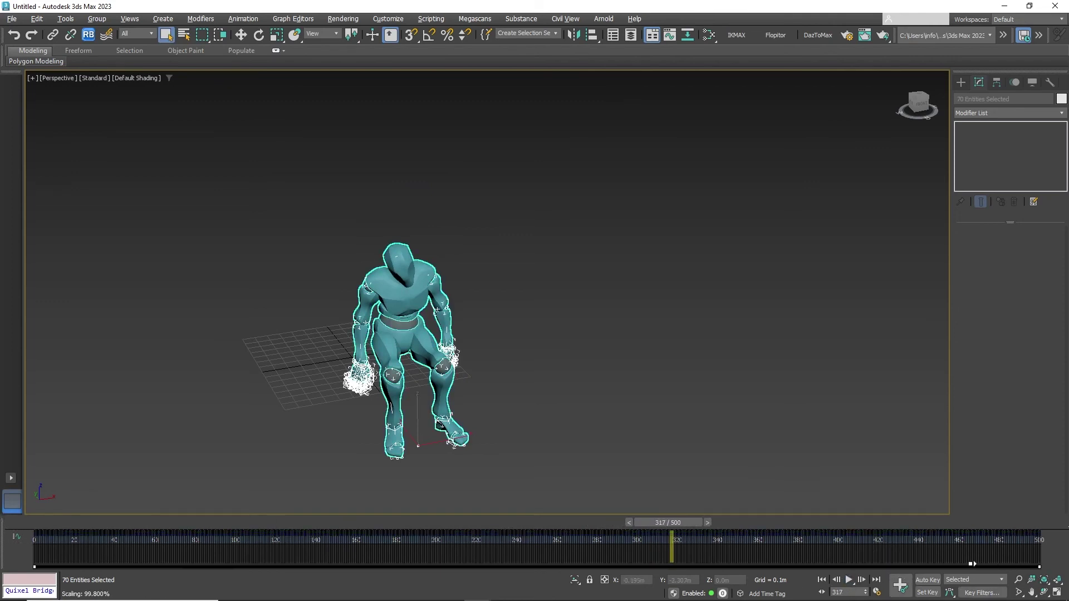
{"action": "left_click_drag", "start_coordinate": [745, 560], "coordinate": [655, 561]}
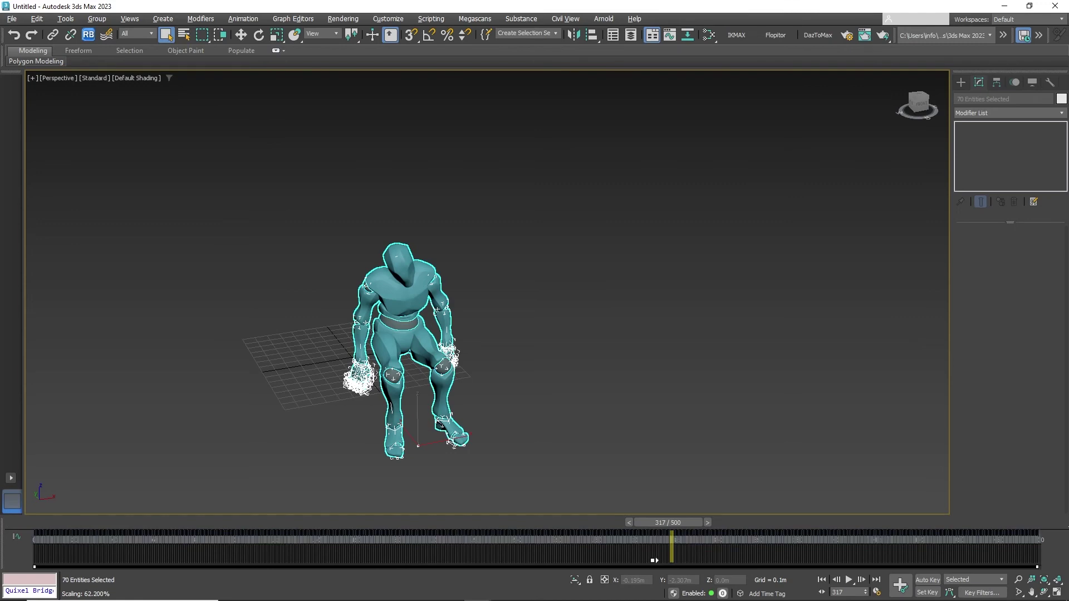
Rewind to frame 0, play the retimed animation and stop at frame 214.
{"action": "left_click_drag", "start_coordinate": [669, 523], "coordinate": [638, 524]}
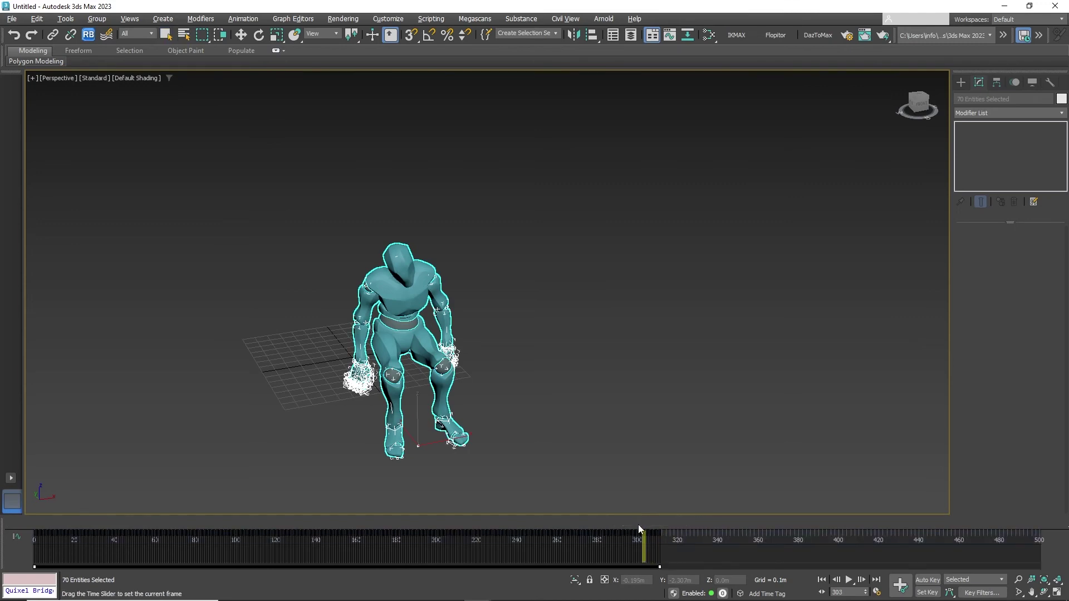
{"action": "left_click_drag", "start_coordinate": [442, 525], "coordinate": [15, 533]}
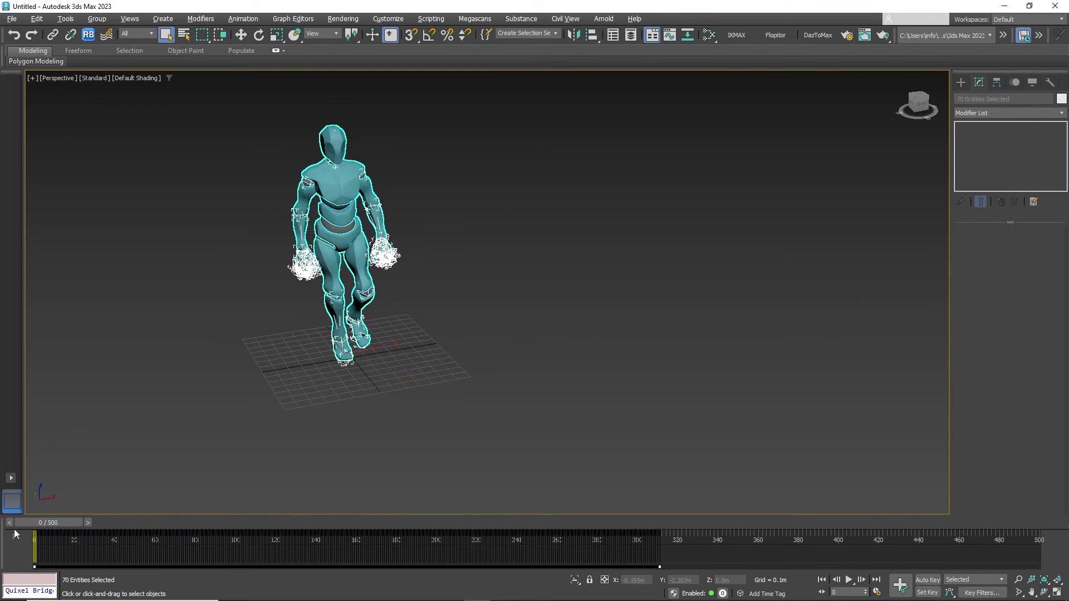
{"action": "left_click", "coordinate": [851, 581]}
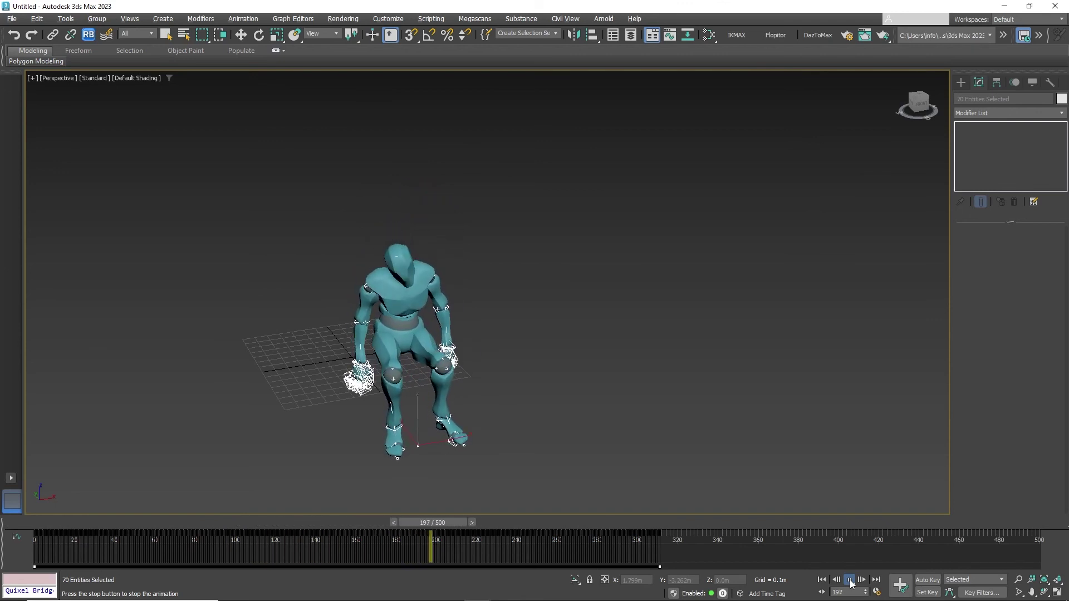
{"action": "left_click", "coordinate": [851, 581]}
{"action": "middle_click_drag", "start_coordinate": [569, 378], "coordinate": [575, 291], "text": "alt"}
{"action": "left_click", "coordinate": [579, 295]}
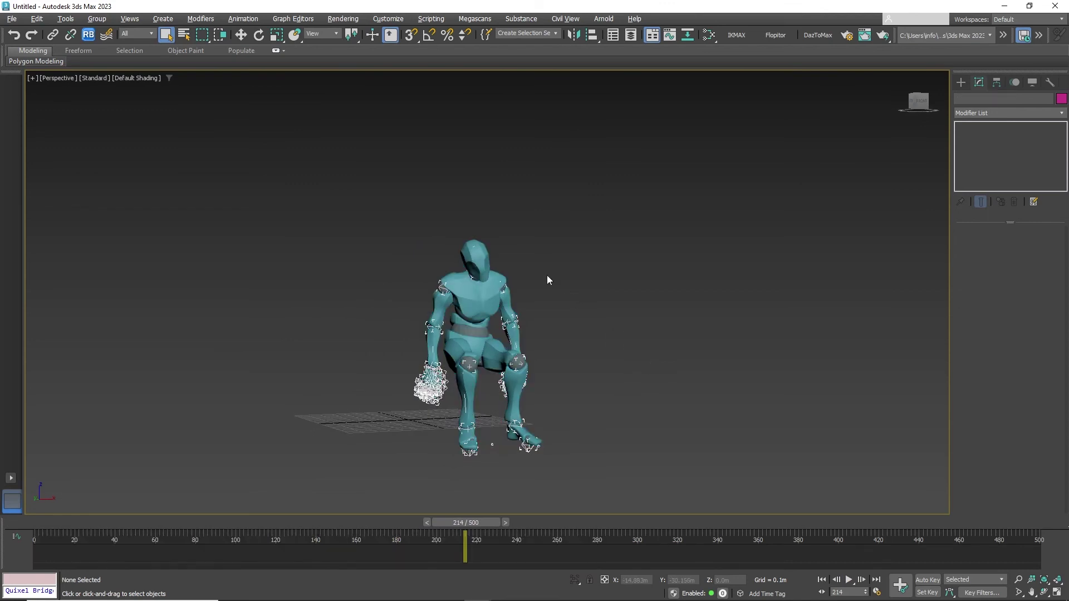
Hide the skin mesh, select the mixamorig:Head bone, then unhide the mesh.
{"action": "scroll", "coordinate": [547, 276], "scroll_direction": "up", "scroll_amount": 3}
{"action": "left_click", "coordinate": [448, 240]}
{"action": "right_click", "coordinate": [441, 242]}
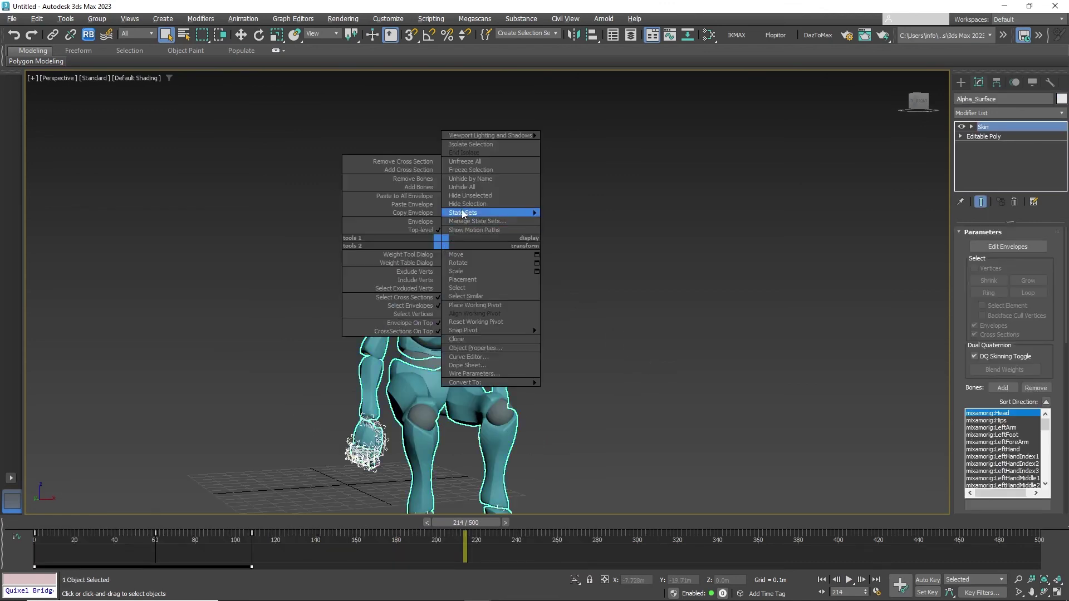
{"action": "left_click", "coordinate": [463, 204]}
{"action": "left_click", "coordinate": [440, 268]}
{"action": "right_click", "coordinate": [515, 230]}
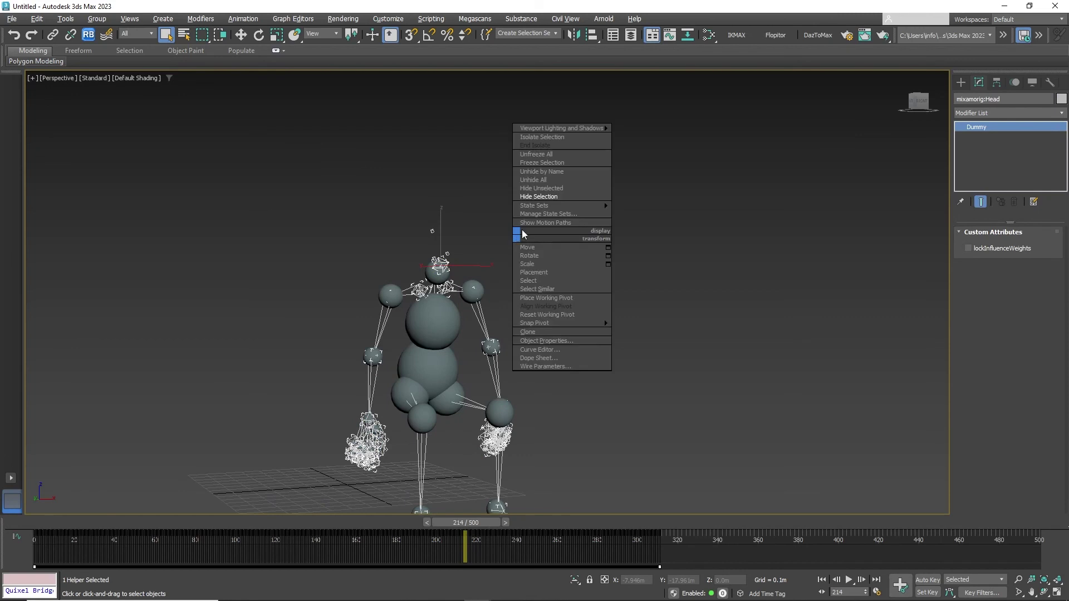
{"action": "left_click", "coordinate": [535, 185]}
Rotate the head bone about -1.8° on Y at frame 214, then rewind to frame 0.
{"action": "key", "text": "e"}
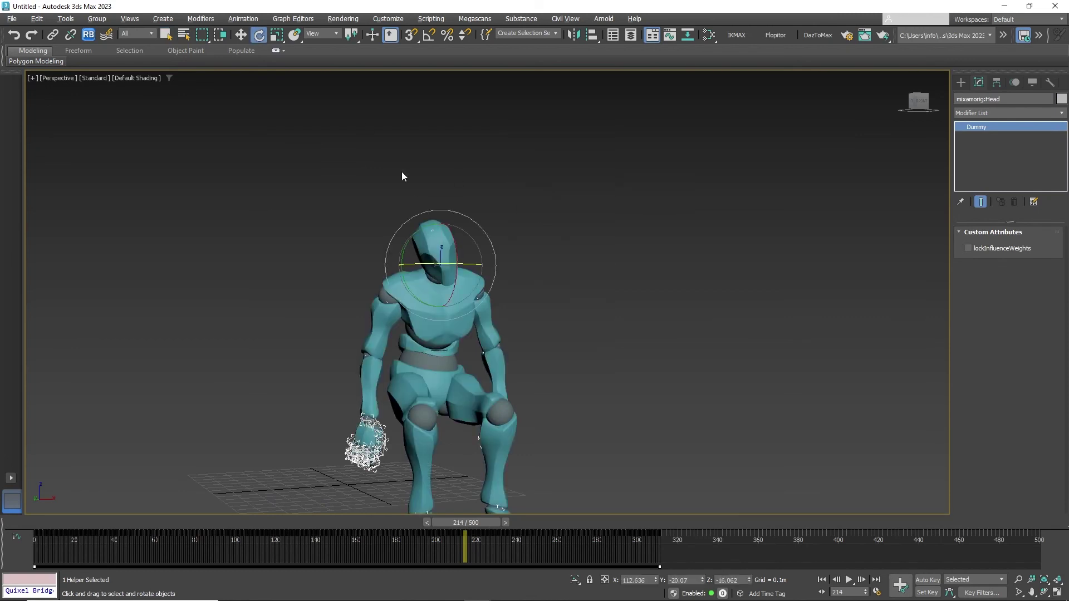
{"action": "left_click_drag", "start_coordinate": [418, 229], "coordinate": [453, 223]}
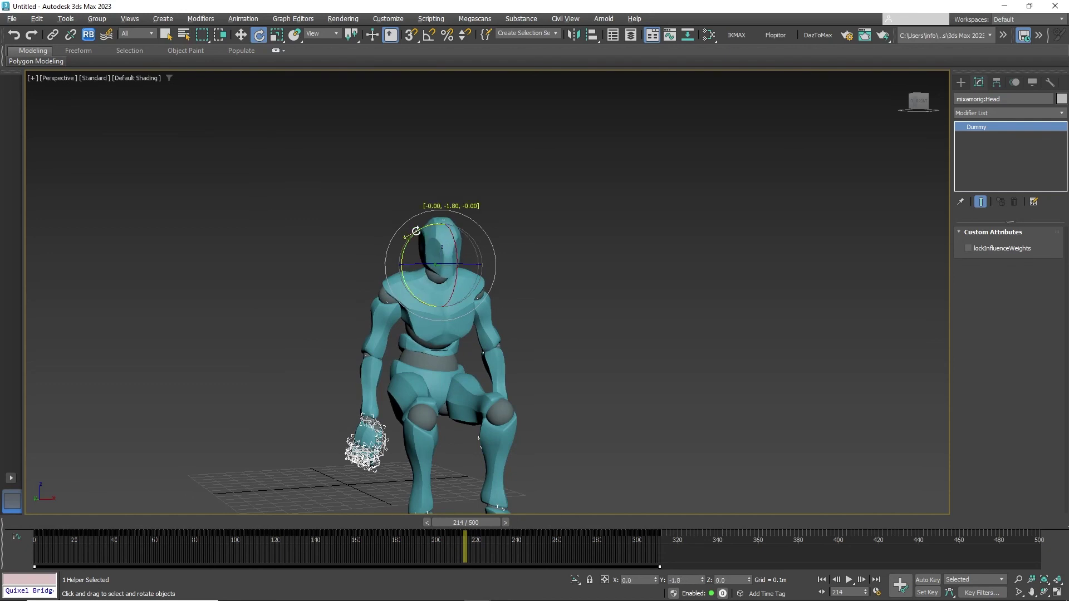
{"action": "scroll", "coordinate": [607, 356], "scroll_direction": "down", "scroll_amount": 3}
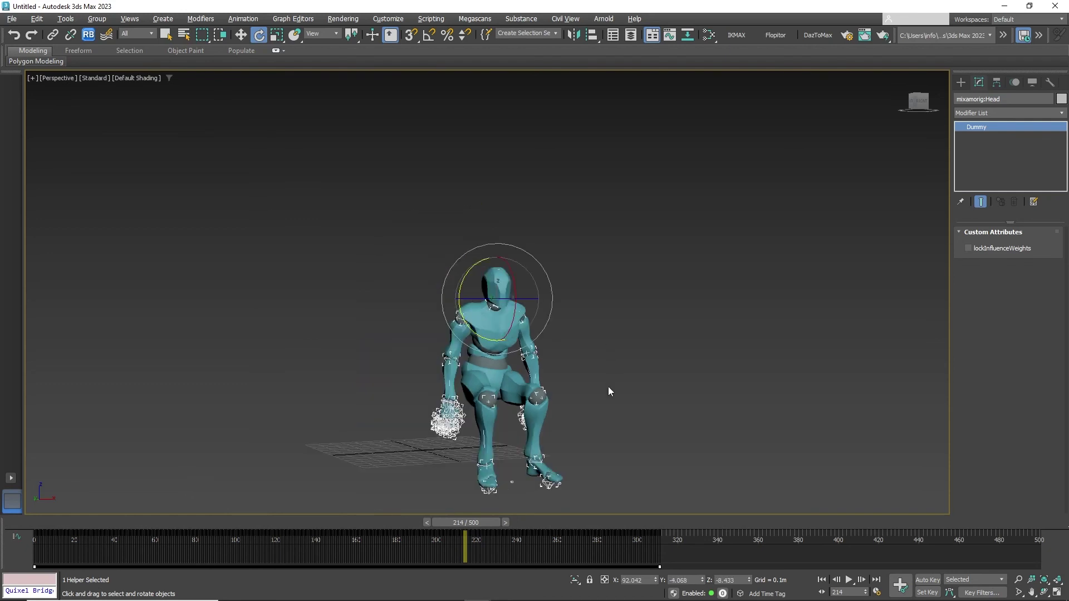
{"action": "left_click_drag", "start_coordinate": [500, 523], "coordinate": [18, 509]}
Play the edited animation from frame 0 to review the retiming and head turn.
{"action": "key", "text": "e"}
{"action": "left_click", "coordinate": [850, 581]}
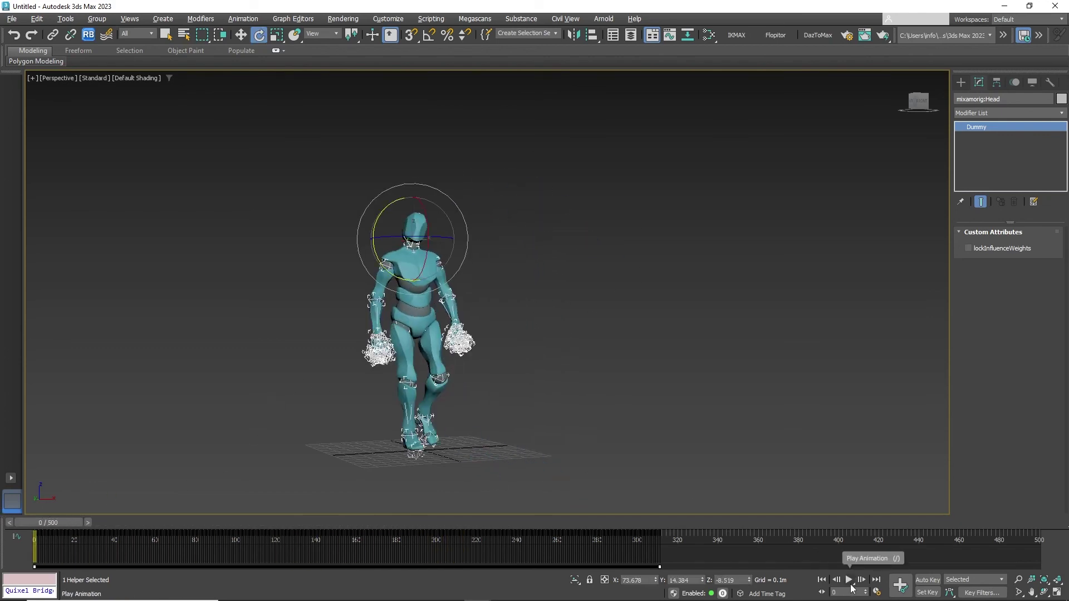